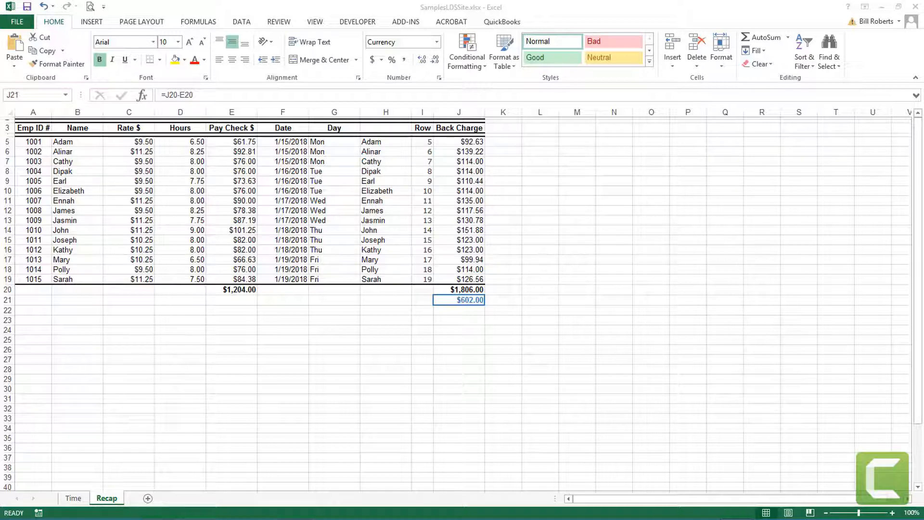
Switch to the Opera browser, review the module list on Leviathan Data Systems' Learning Modules page, and return to Excel
{"action": "mouse_move", "coordinate": [688, 515]}
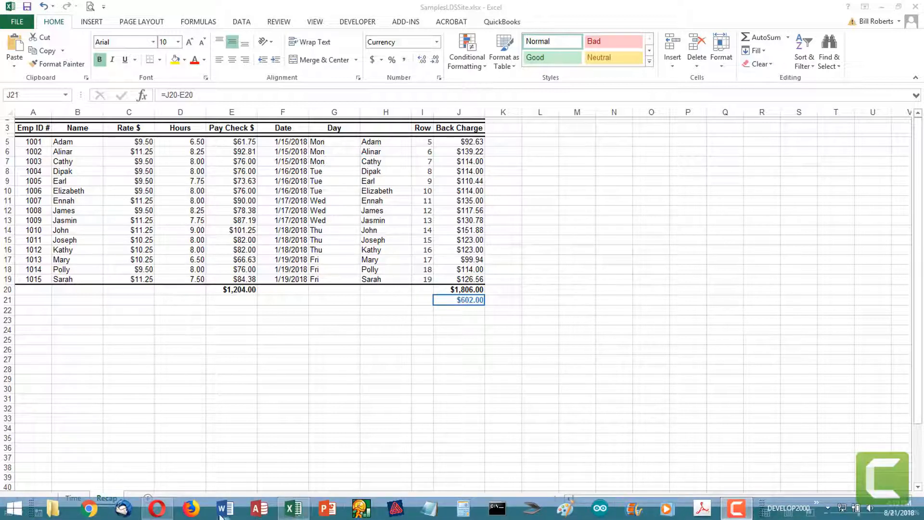
{"action": "mouse_move", "coordinate": [157, 509]}
{"action": "left_click", "coordinate": [158, 452]}
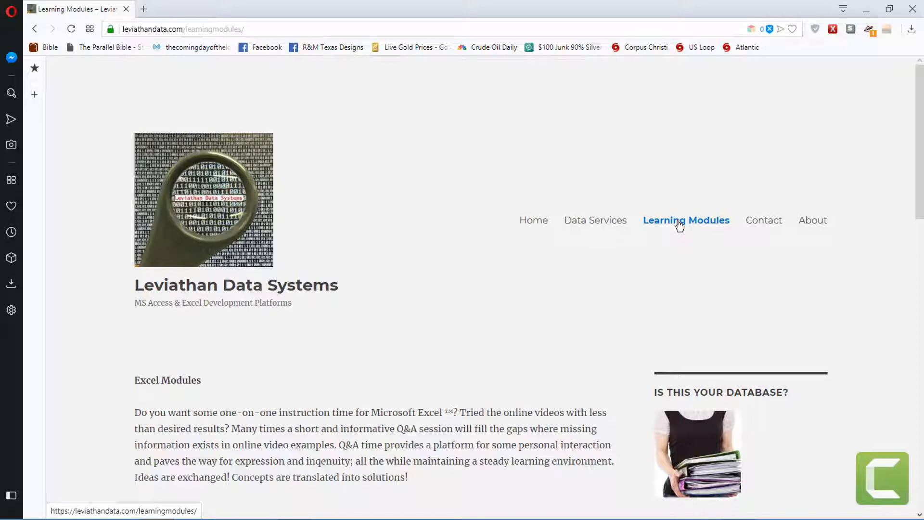
{"action": "scroll", "coordinate": [524, 303], "scroll_direction": "down", "scroll_amount": 8}
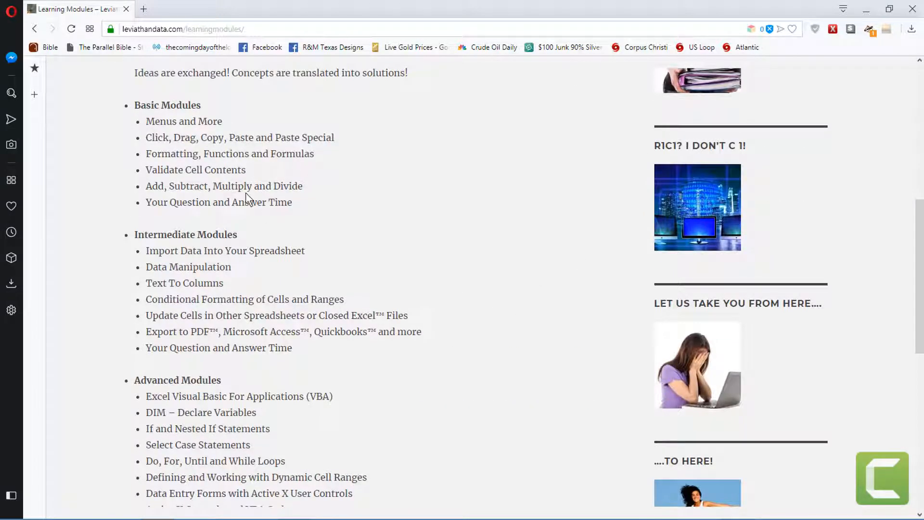
{"action": "scroll", "coordinate": [332, 233], "scroll_direction": "up", "scroll_amount": 8}
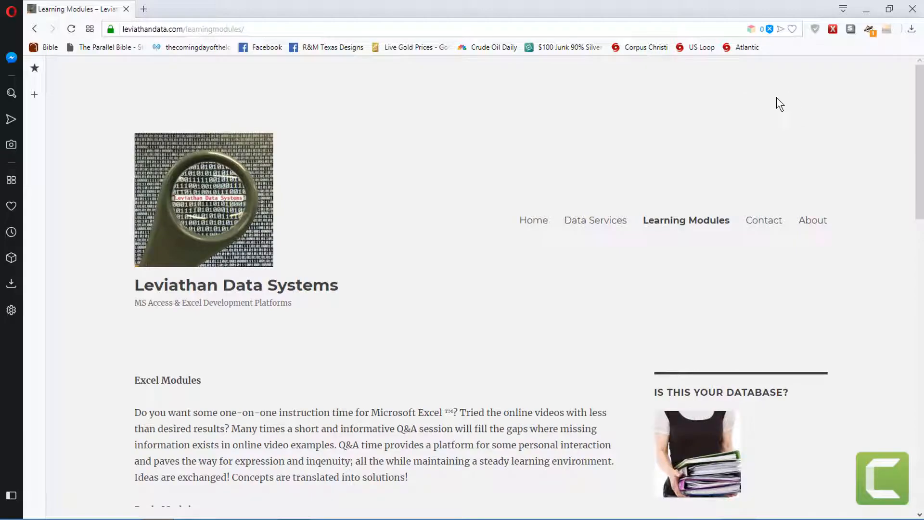
{"action": "left_click", "coordinate": [866, 9]}
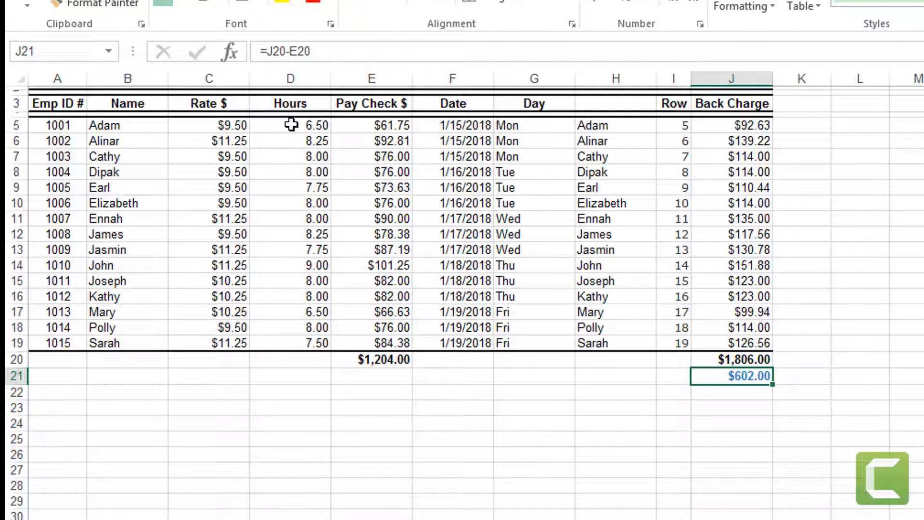
Examine the Recap sheet's Pay Check and Date cells, the G5:I19 range, rows 10 and 7, and the Day column
{"action": "left_click", "coordinate": [391, 129]}
{"action": "left_click", "coordinate": [465, 125]}
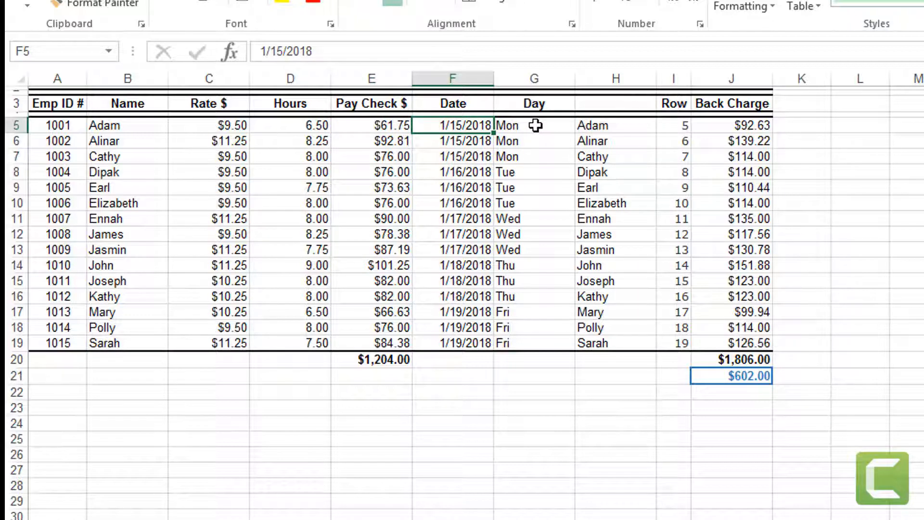
{"action": "left_click_drag", "start_coordinate": [536, 125], "coordinate": [670, 336]}
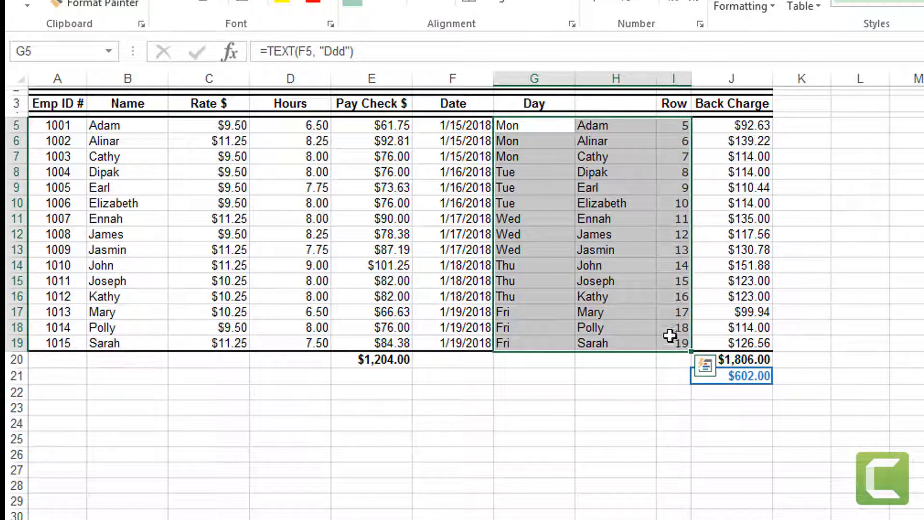
{"action": "left_click", "coordinate": [604, 202]}
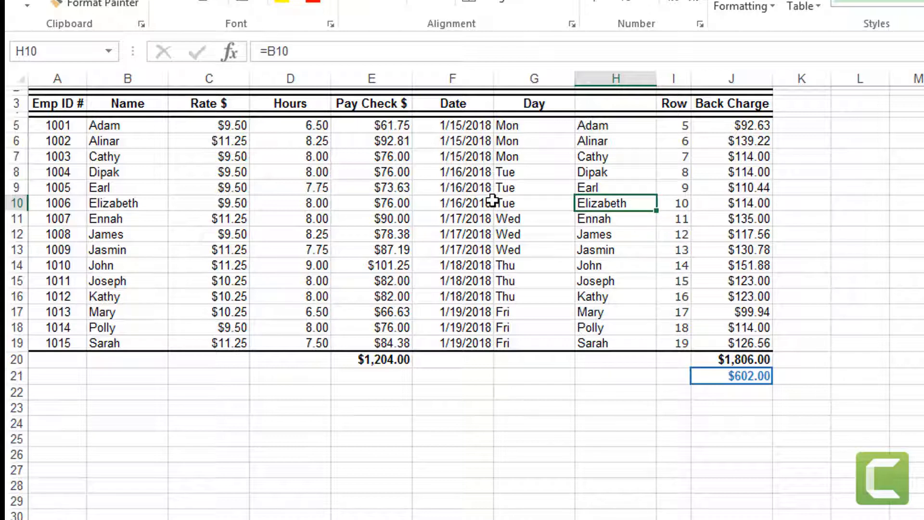
{"action": "left_click", "coordinate": [16, 202]}
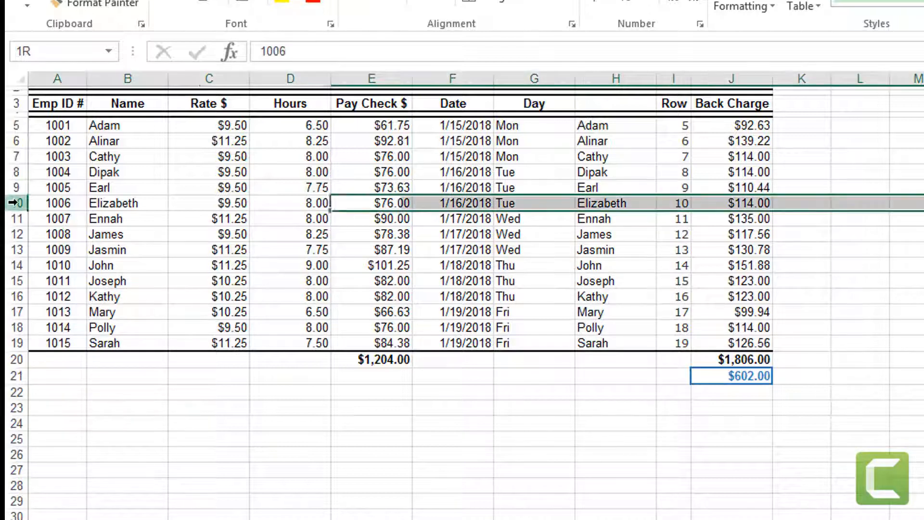
{"action": "left_click", "coordinate": [13, 156]}
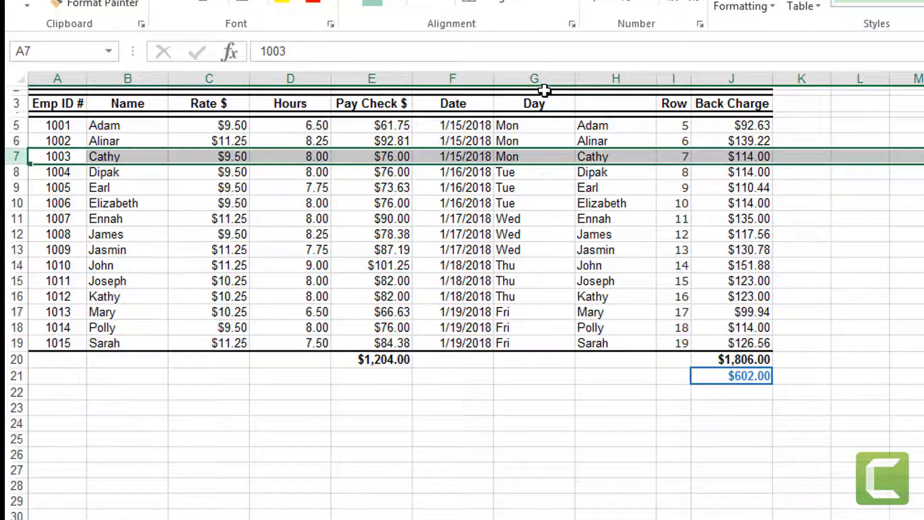
{"action": "left_click", "coordinate": [535, 79]}
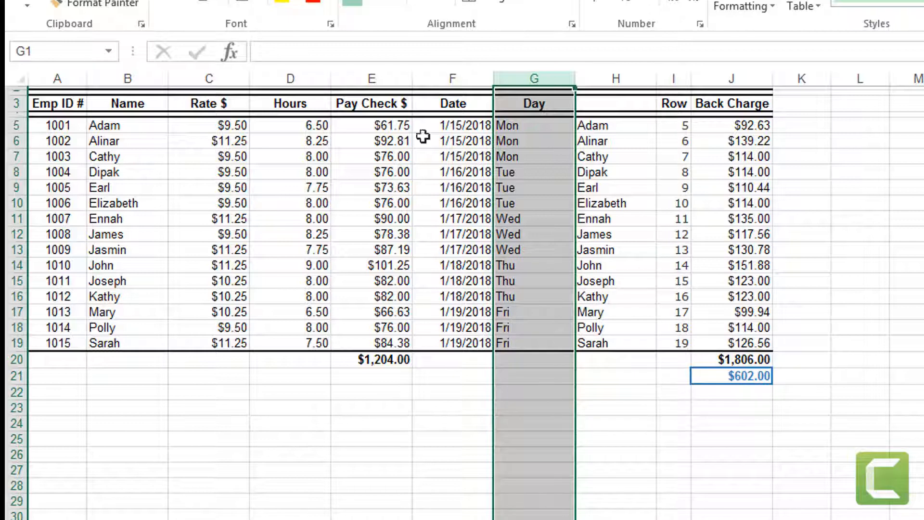
{"action": "left_click", "coordinate": [409, 437]}
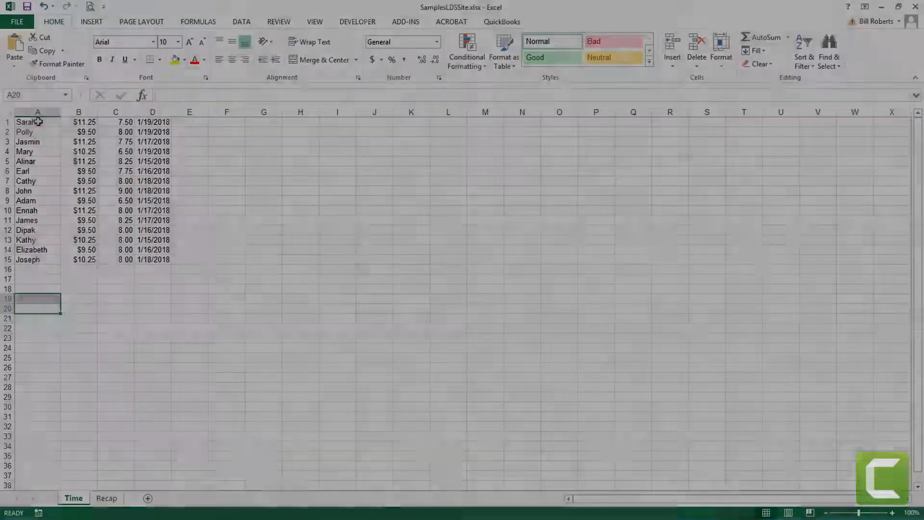
Copy the time entries in A1:D15 on the Time sheet
{"action": "left_click_drag", "start_coordinate": [53, 121], "coordinate": [154, 260]}
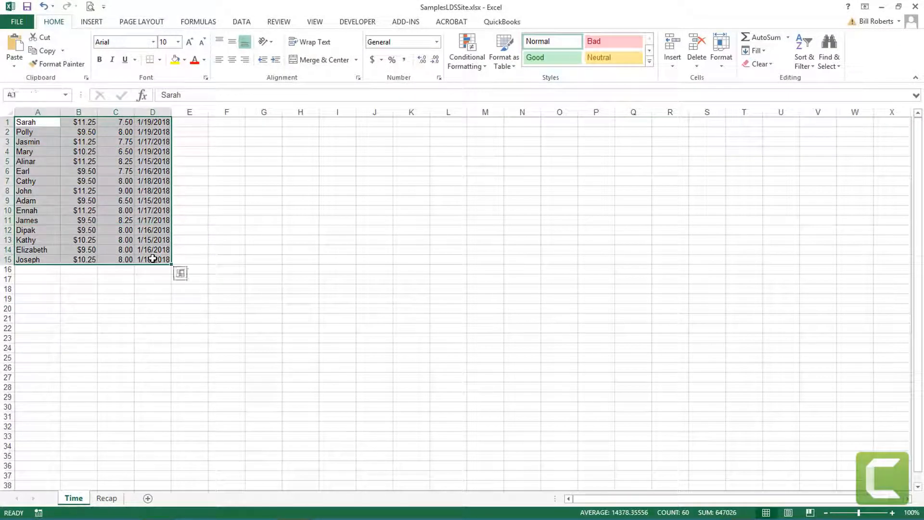
{"action": "right_click", "coordinate": [144, 205]}
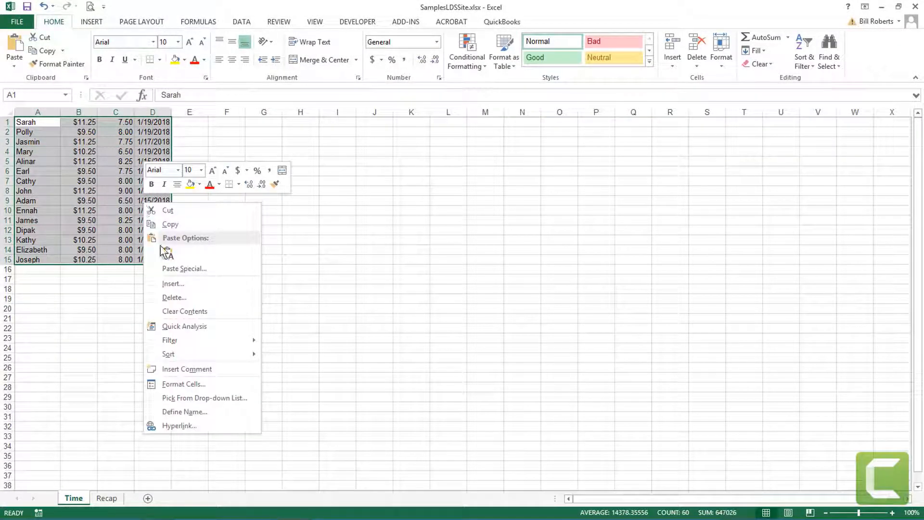
{"action": "left_click", "coordinate": [175, 228]}
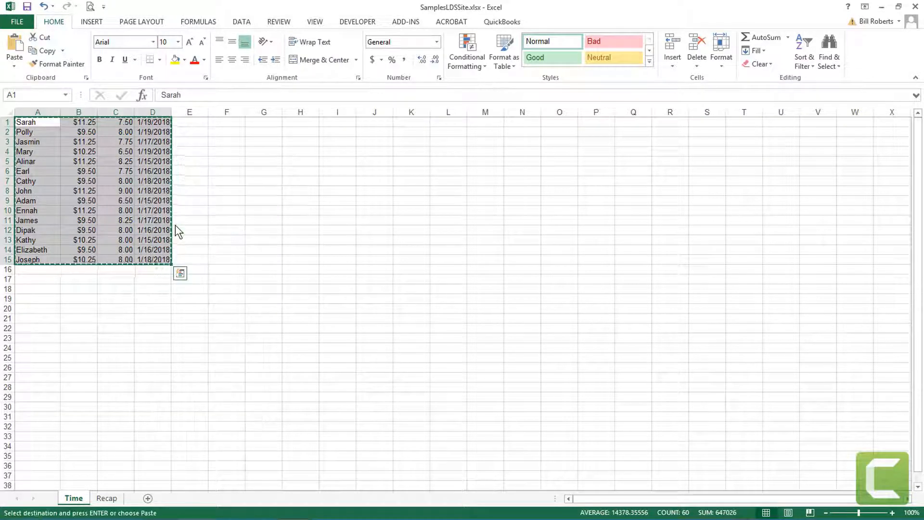
{"action": "key", "text": "Escape"}
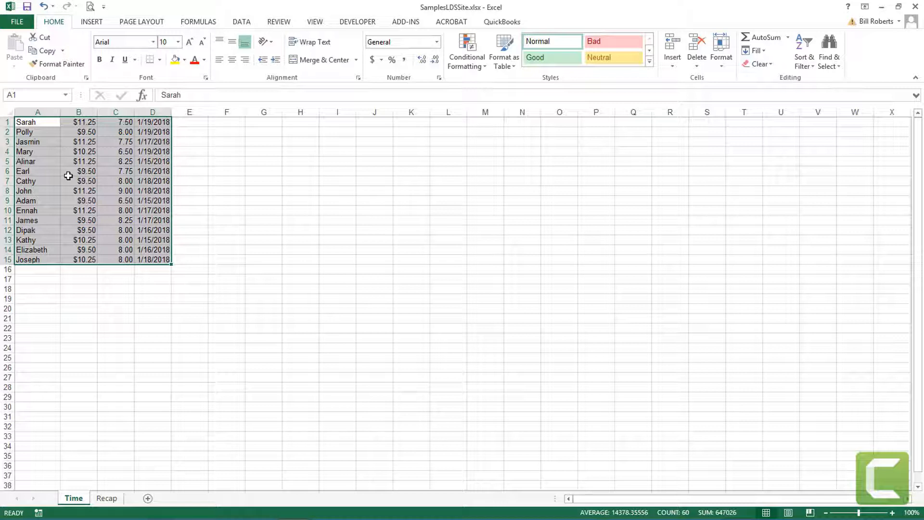
{"action": "key", "text": "ctrl+c"}
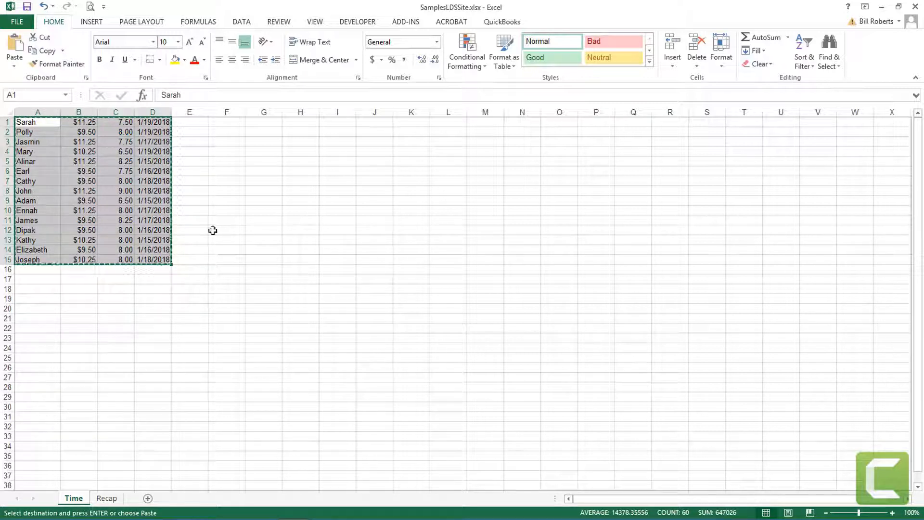
Paste the copied time entries into the Recap sheet starting at cell B25, below the pay table
{"action": "left_click", "coordinate": [106, 498]}
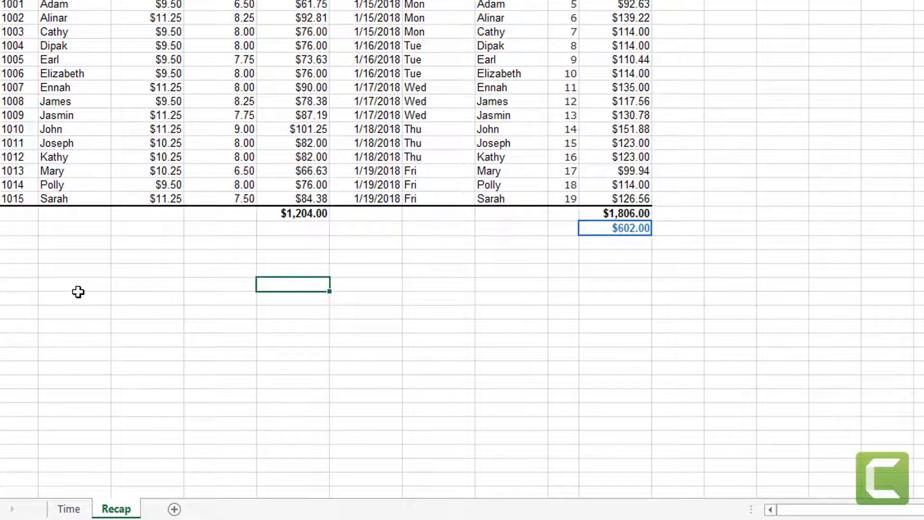
{"action": "left_click", "coordinate": [77, 288]}
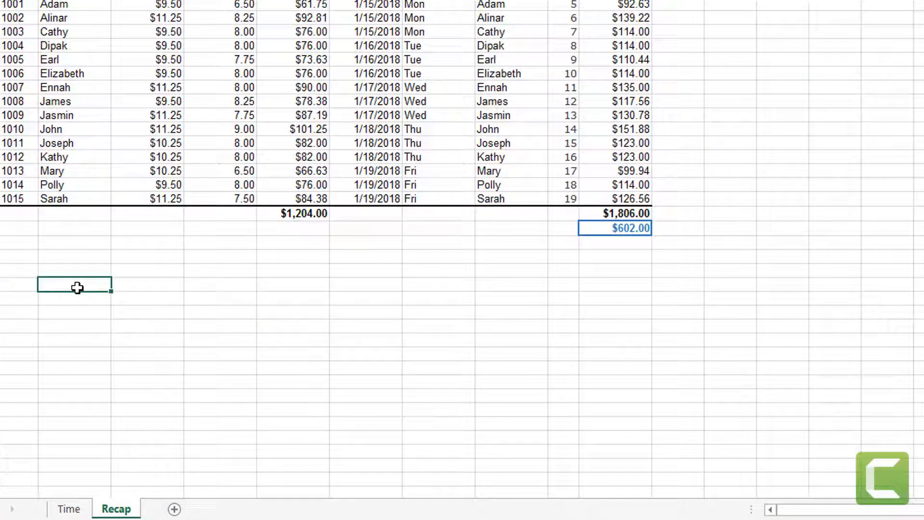
{"action": "key", "text": "ctrl+v"}
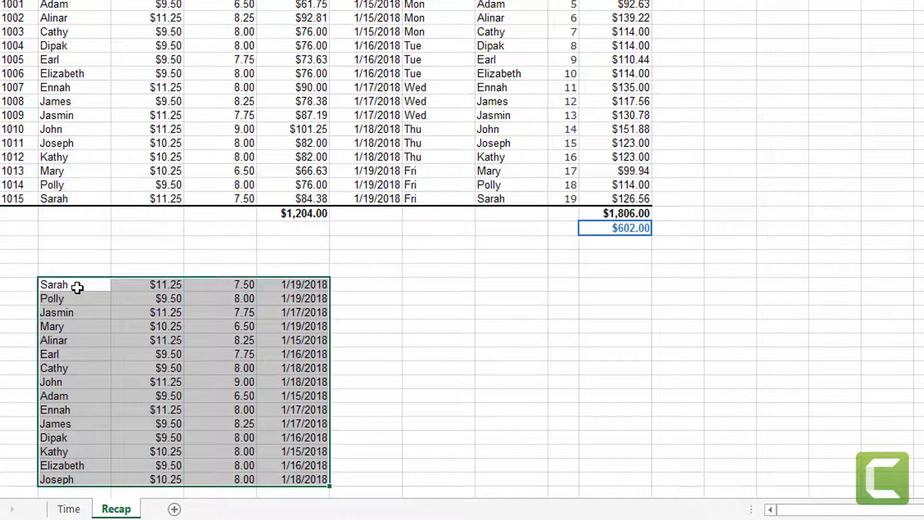
{"action": "left_click", "coordinate": [128, 327]}
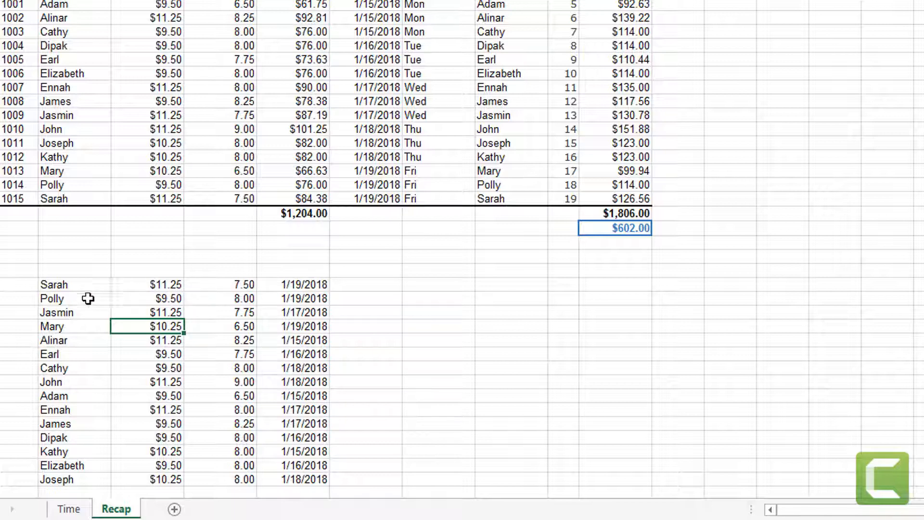
Format the pasted rates in C25:C39 as Currency with 2 decimal places and the $ symbol
{"action": "left_click", "coordinate": [146, 284]}
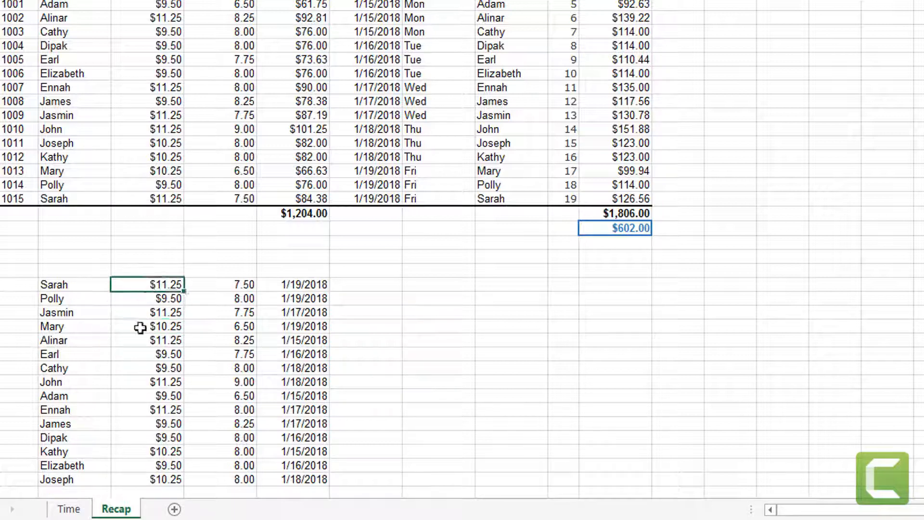
{"action": "left_click_drag", "start_coordinate": [140, 327], "coordinate": [165, 479]}
{"action": "right_click", "coordinate": [166, 479]}
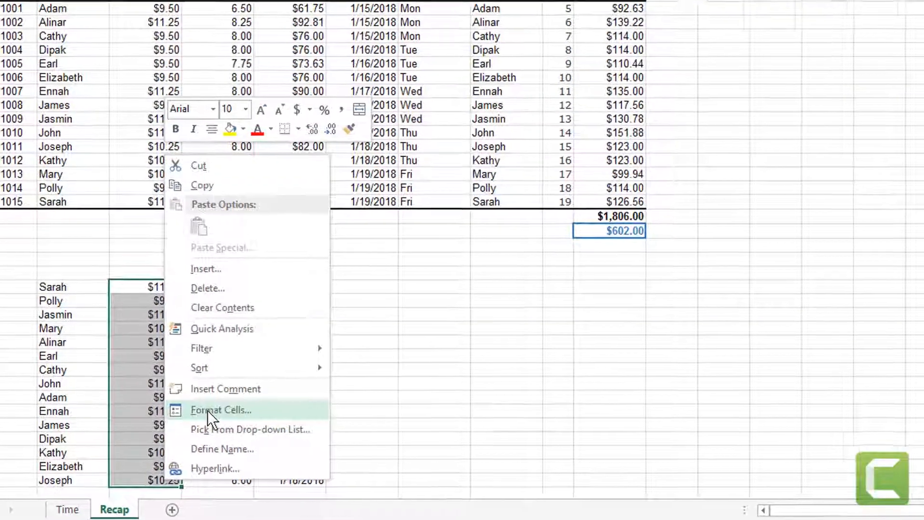
{"action": "left_click", "coordinate": [207, 410]}
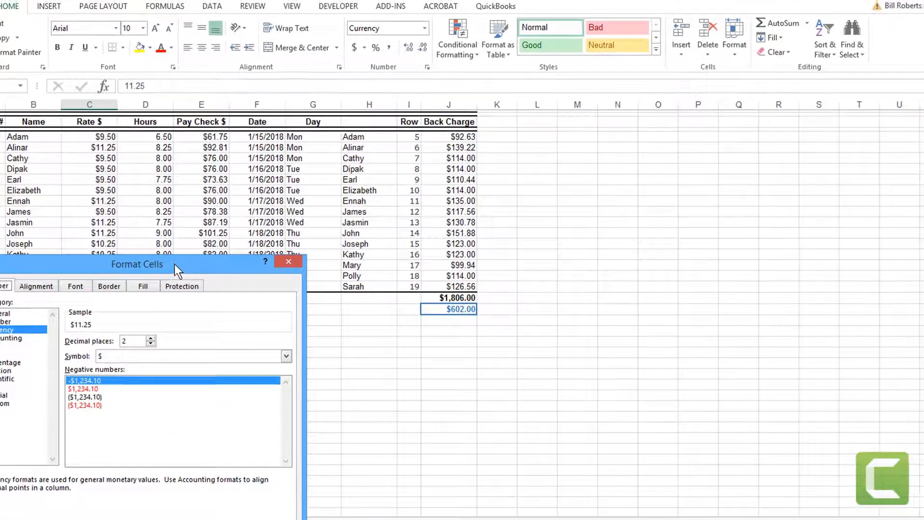
{"action": "left_click_drag", "start_coordinate": [175, 264], "coordinate": [573, 131]}
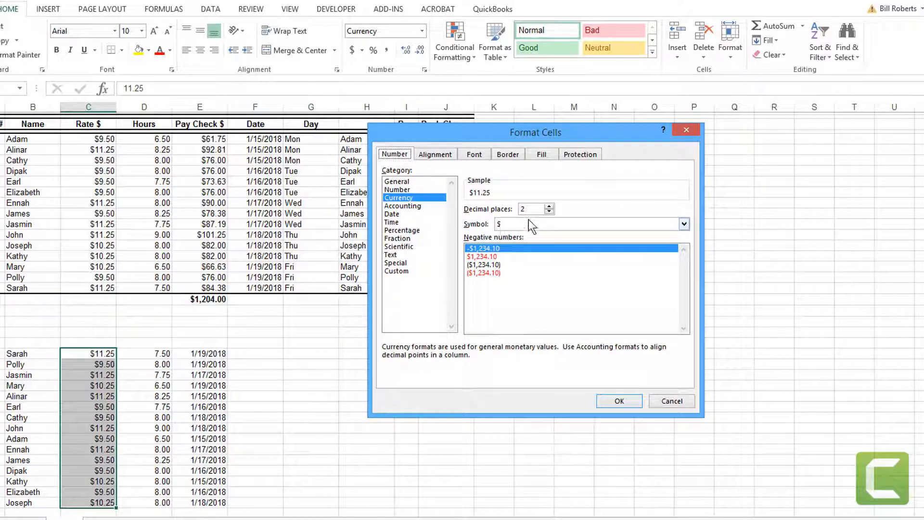
{"action": "left_click", "coordinate": [629, 401]}
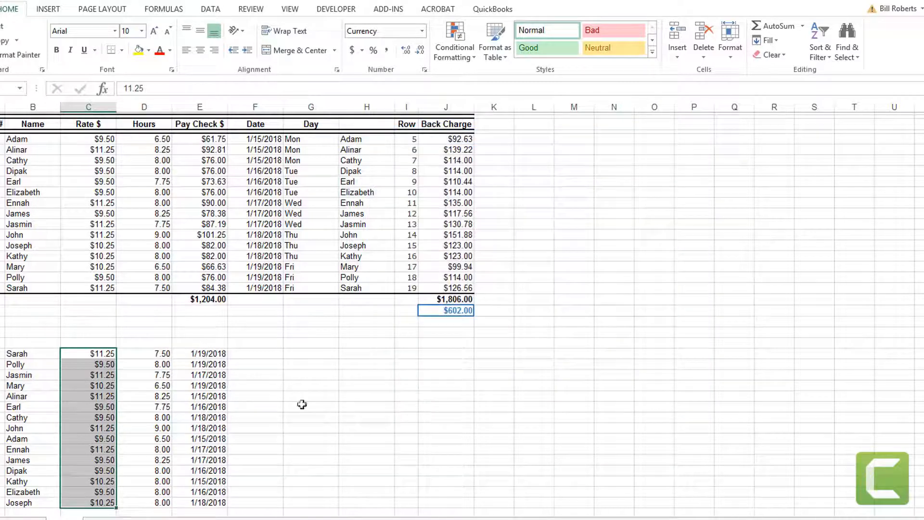
Format the pasted hours in D25:D39 as Number with 2 decimal places and no thousands separator
{"action": "left_click", "coordinate": [155, 355]}
{"action": "left_click_drag", "start_coordinate": [149, 382], "coordinate": [147, 502]}
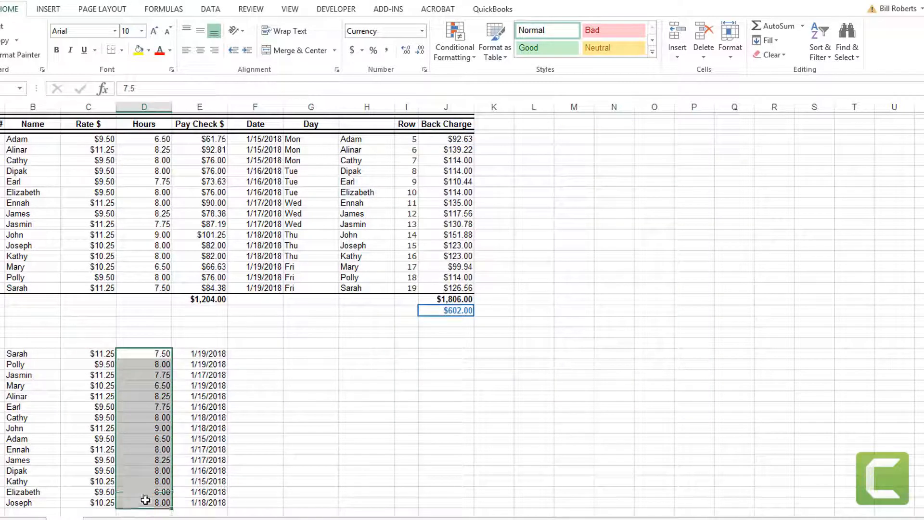
{"action": "right_click", "coordinate": [145, 499]}
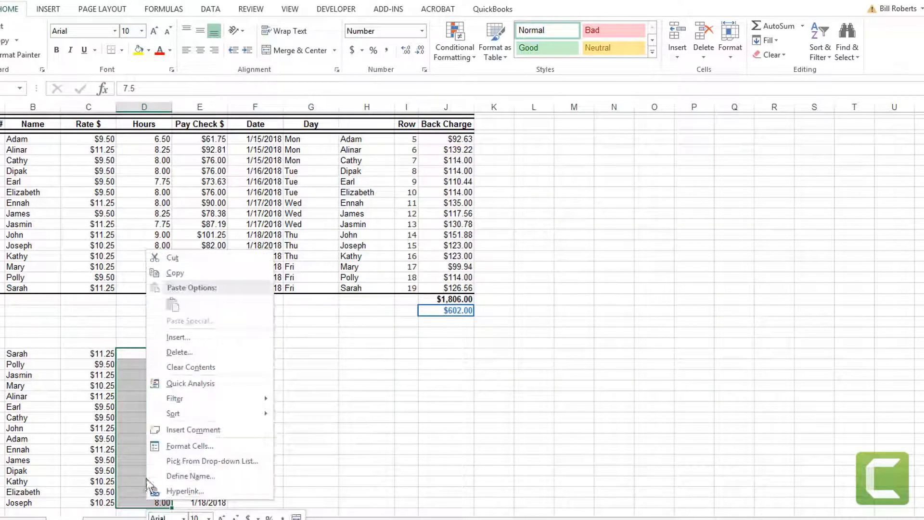
{"action": "left_click", "coordinate": [184, 448]}
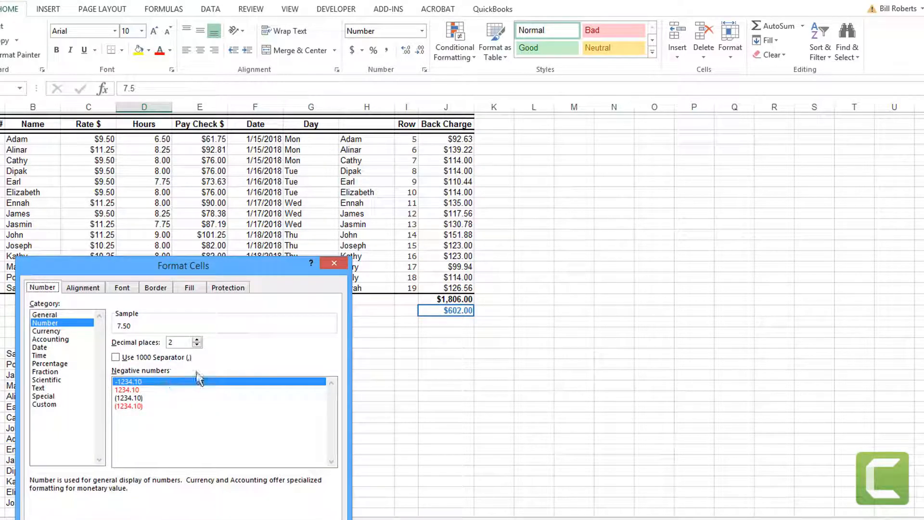
{"action": "left_click_drag", "start_coordinate": [236, 272], "coordinate": [518, 150]}
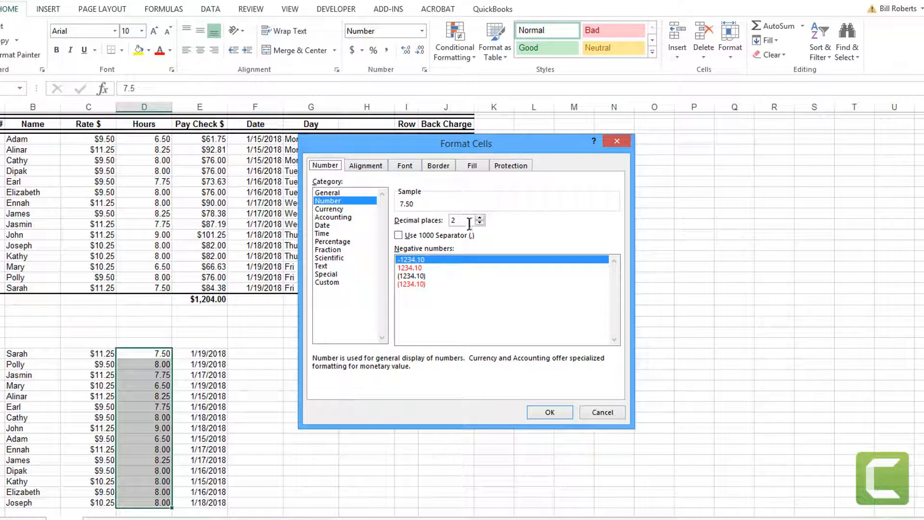
{"action": "left_click", "coordinate": [550, 413]}
Format the pasted dates in E25:E39 as Date with the *3/14/2012 type and English (United States) locale
{"action": "left_click_drag", "start_coordinate": [192, 354], "coordinate": [229, 503]}
{"action": "right_click", "coordinate": [207, 506]}
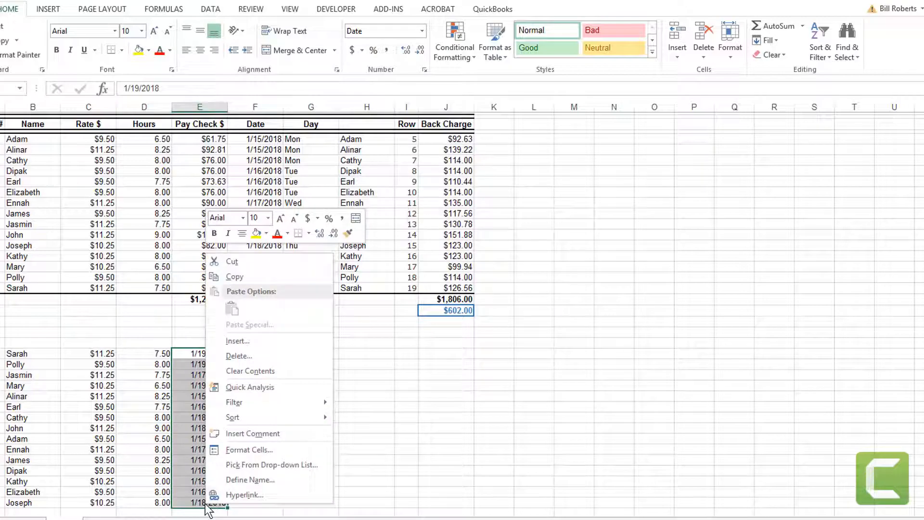
{"action": "left_click", "coordinate": [249, 450]}
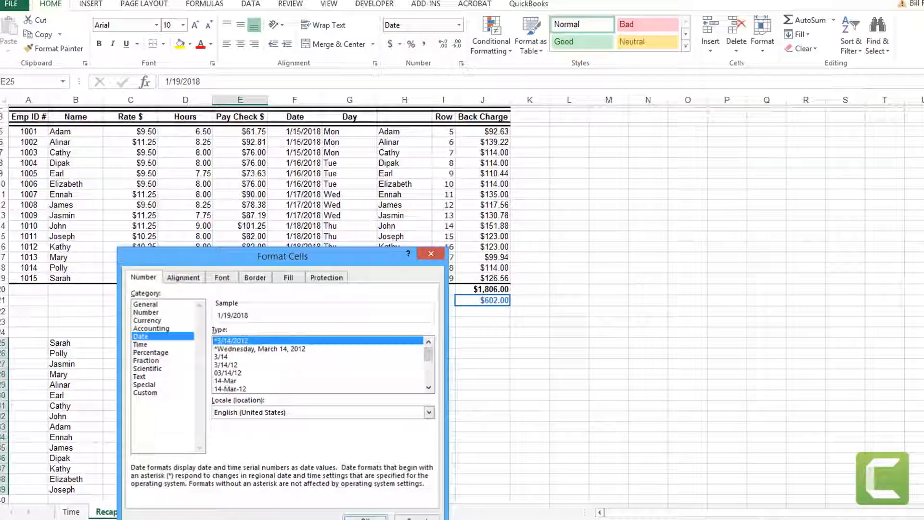
{"action": "left_click", "coordinate": [347, 515]}
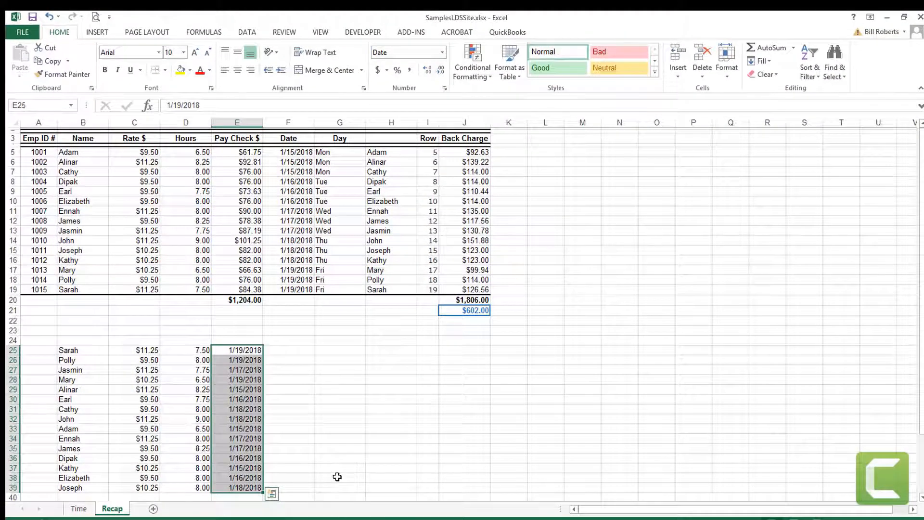
{"action": "left_click", "coordinate": [337, 477]}
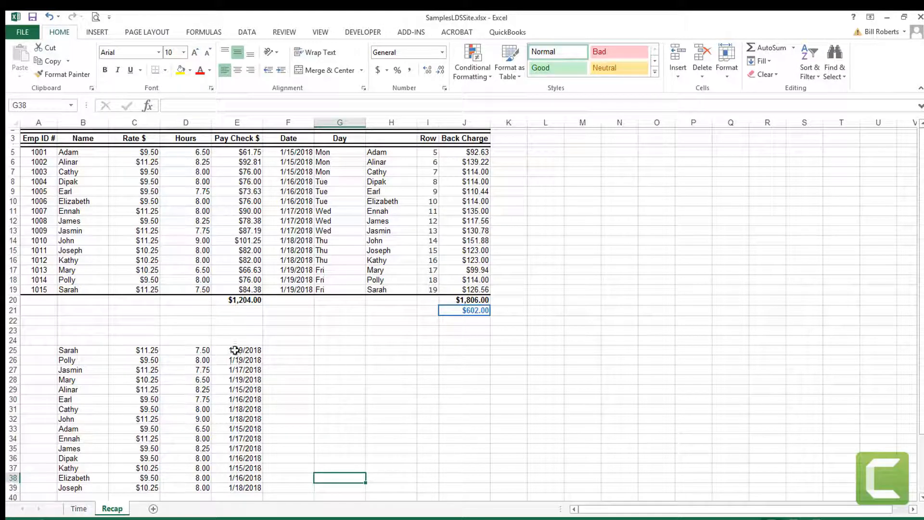
Move the dates from E25:E39 into F25:F39 so they line up with the Date column of the pay table
{"action": "left_click_drag", "start_coordinate": [235, 349], "coordinate": [231, 487]}
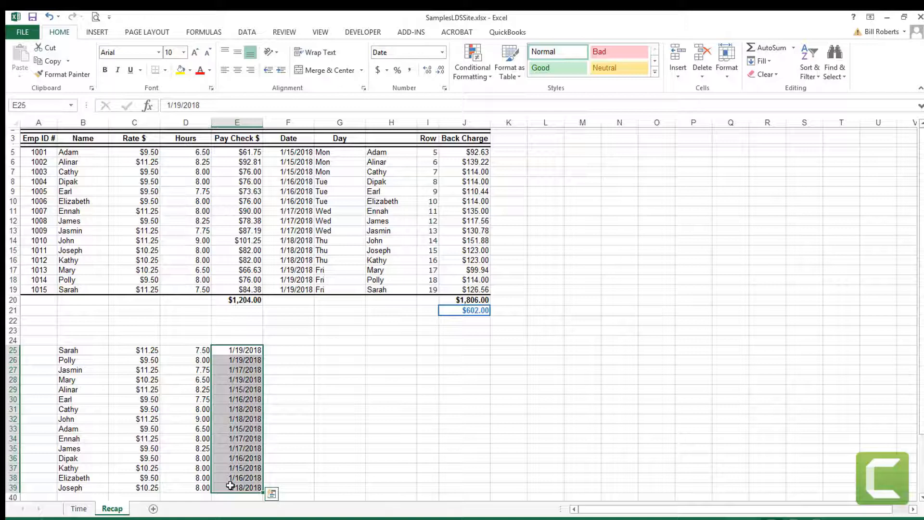
{"action": "key", "text": "ctrl+c"}
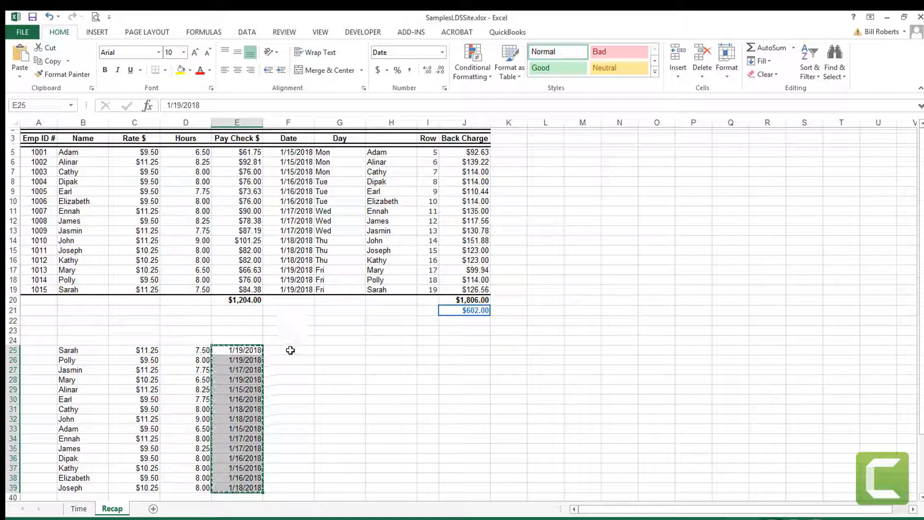
{"action": "left_click", "coordinate": [290, 350]}
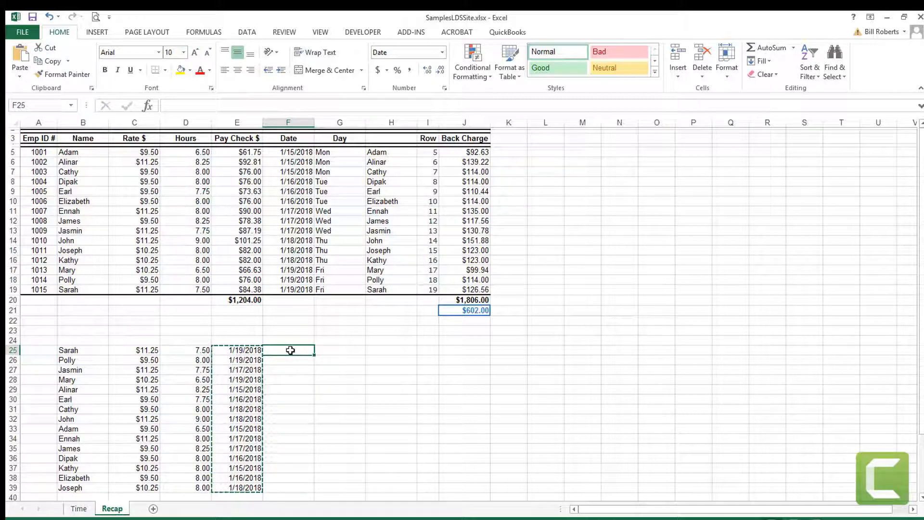
{"action": "key", "text": "ctrl+v"}
{"action": "left_click", "coordinate": [291, 350]}
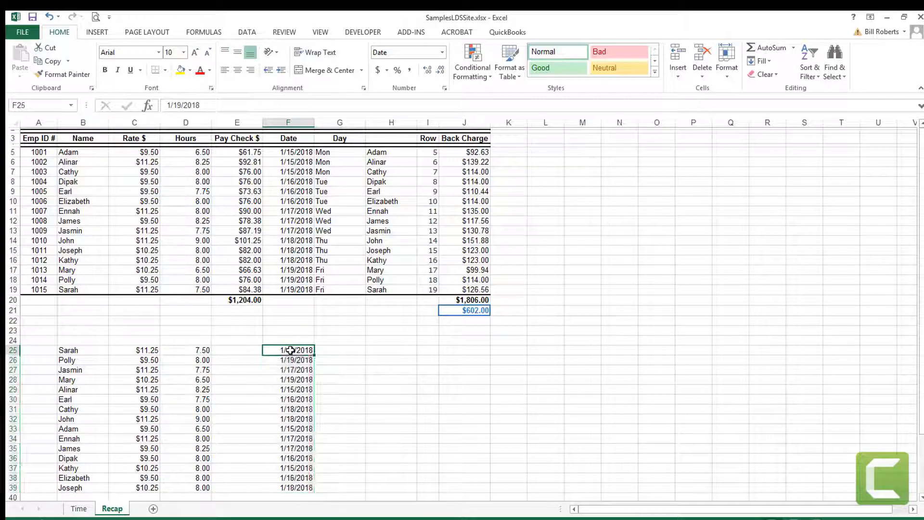
Check the number format of the moved date in F25 and keep Date with the *3/14/2012 type
{"action": "right_click", "coordinate": [291, 350]}
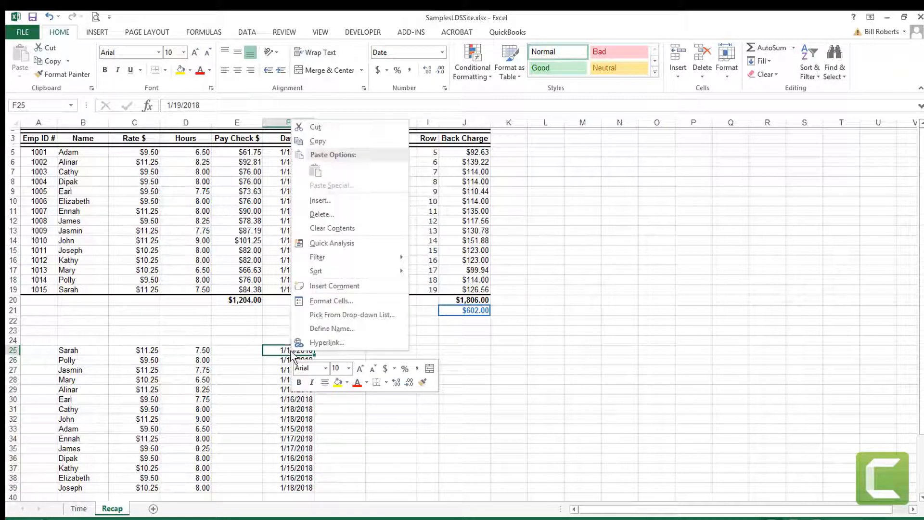
{"action": "left_click", "coordinate": [314, 304]}
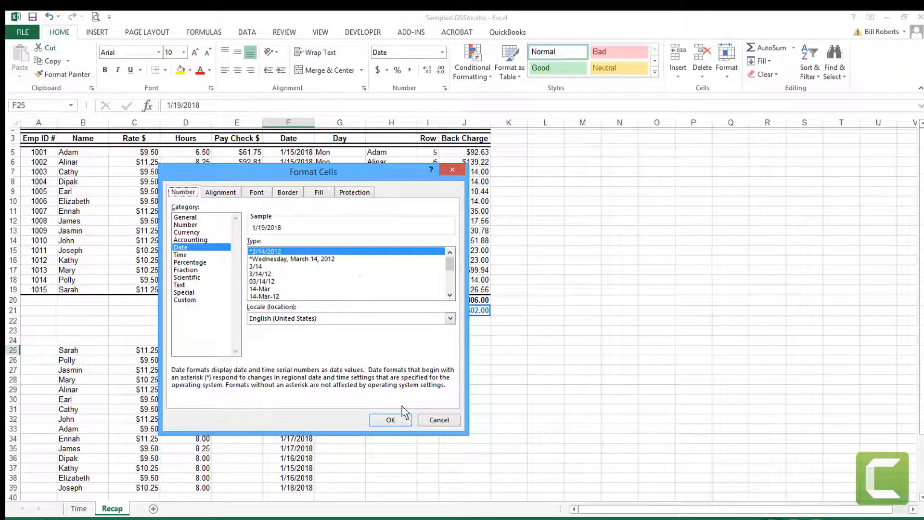
{"action": "left_click", "coordinate": [390, 419]}
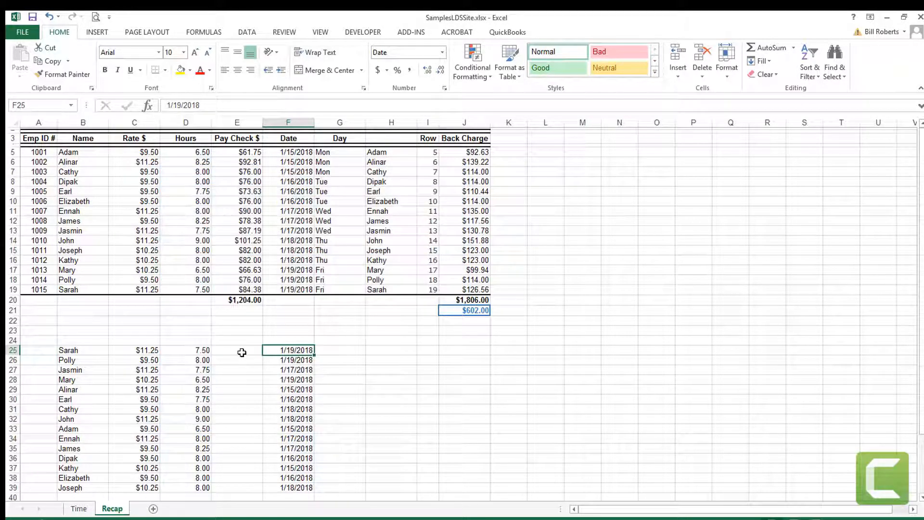
Format the empty pay check cells E25:E39 as Currency with 2 decimal places and the $ symbol
{"action": "left_click_drag", "start_coordinate": [242, 350], "coordinate": [240, 486]}
{"action": "right_click", "coordinate": [239, 450]}
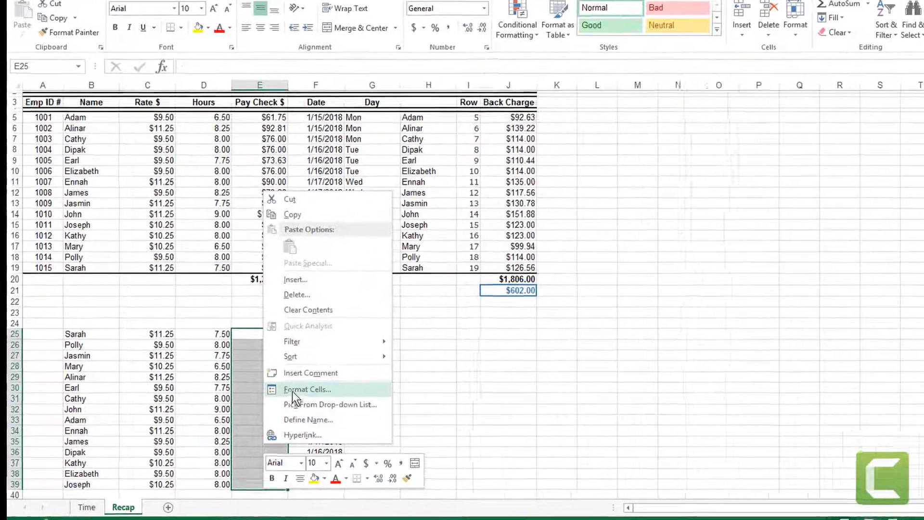
{"action": "left_click", "coordinate": [272, 400]}
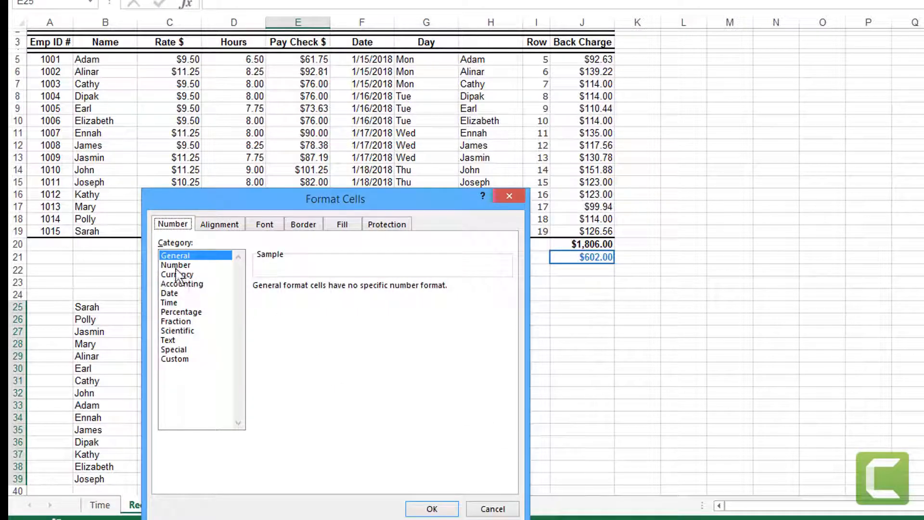
{"action": "left_click_drag", "start_coordinate": [250, 206], "coordinate": [673, 44]}
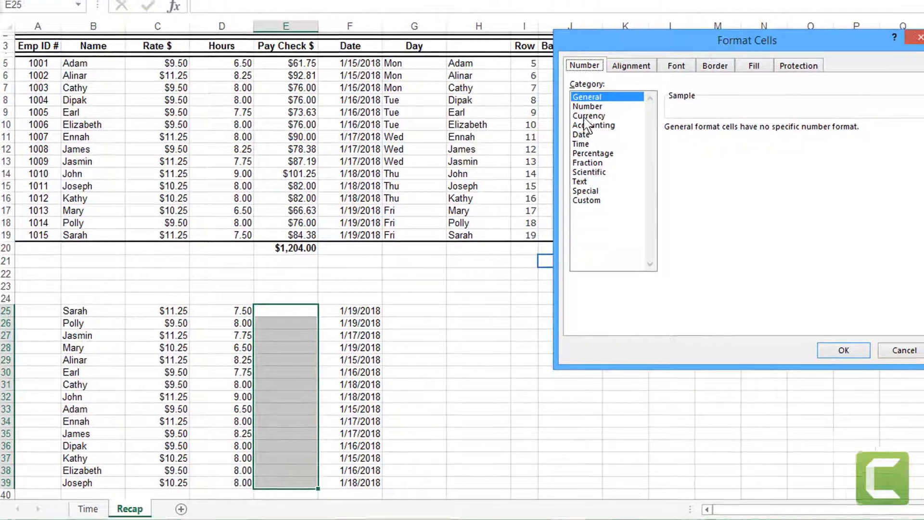
{"action": "left_click", "coordinate": [587, 117]}
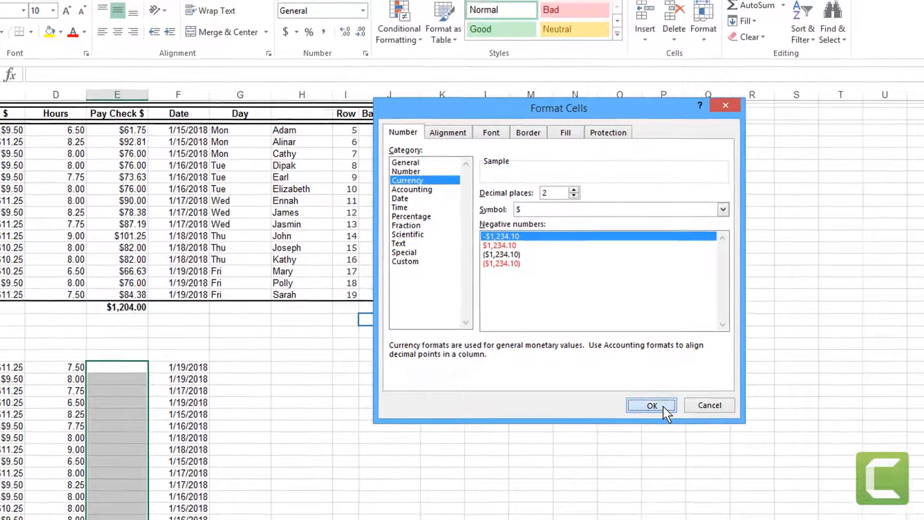
{"action": "left_click", "coordinate": [664, 407]}
{"action": "left_click", "coordinate": [246, 453]}
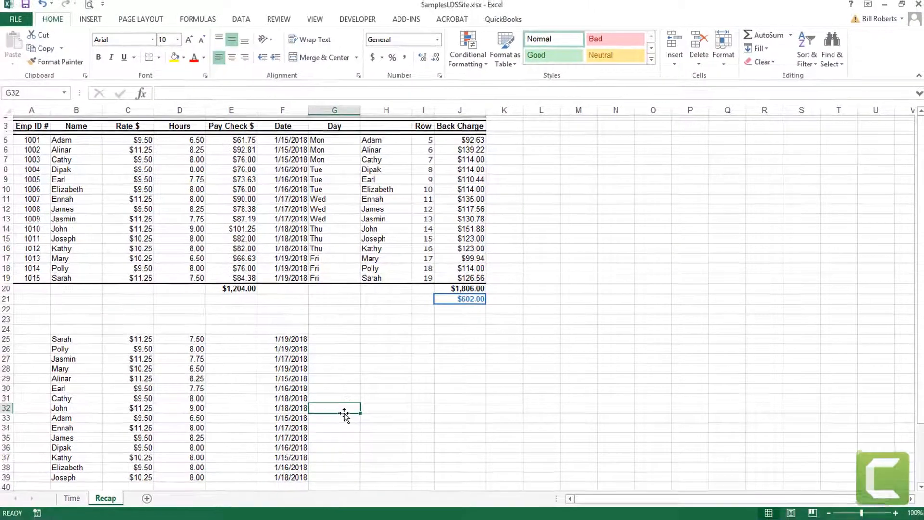
{"action": "left_click", "coordinate": [233, 339]}
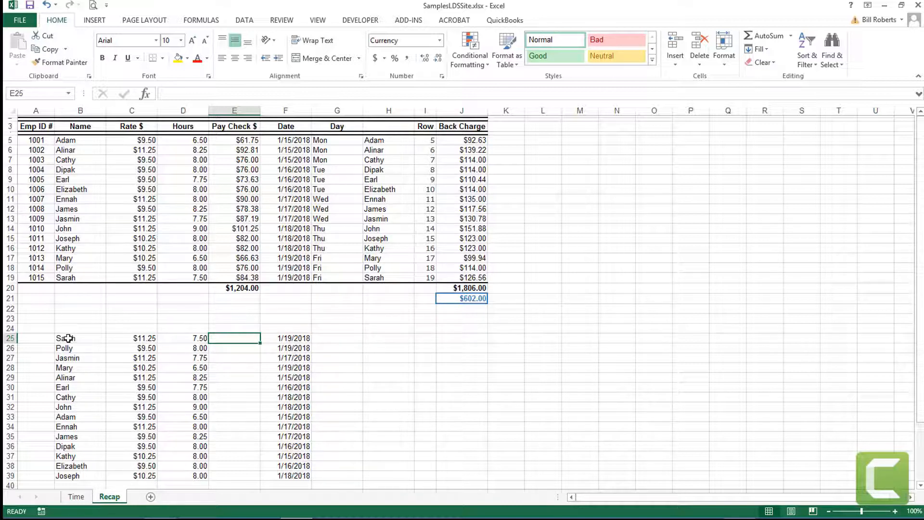
{"action": "left_click_drag", "start_coordinate": [68, 338], "coordinate": [289, 466]}
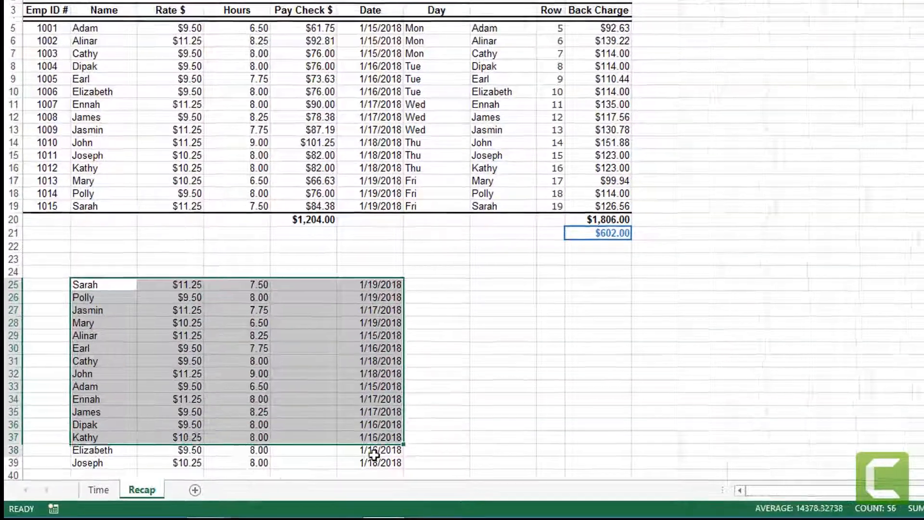
{"action": "left_click_drag", "start_coordinate": [374, 453], "coordinate": [380, 463]}
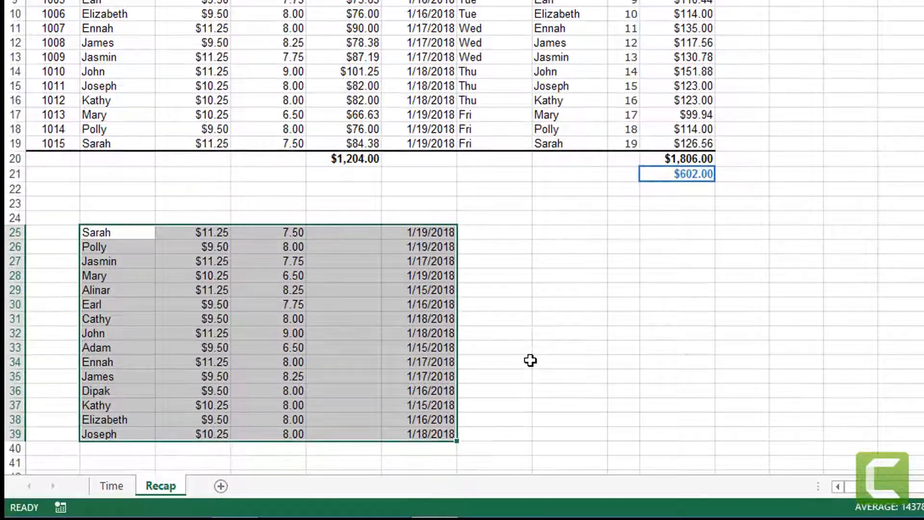
{"action": "scroll", "coordinate": [531, 361], "scroll_direction": "down", "scroll_amount": 1}
{"action": "left_click", "coordinate": [530, 359]}
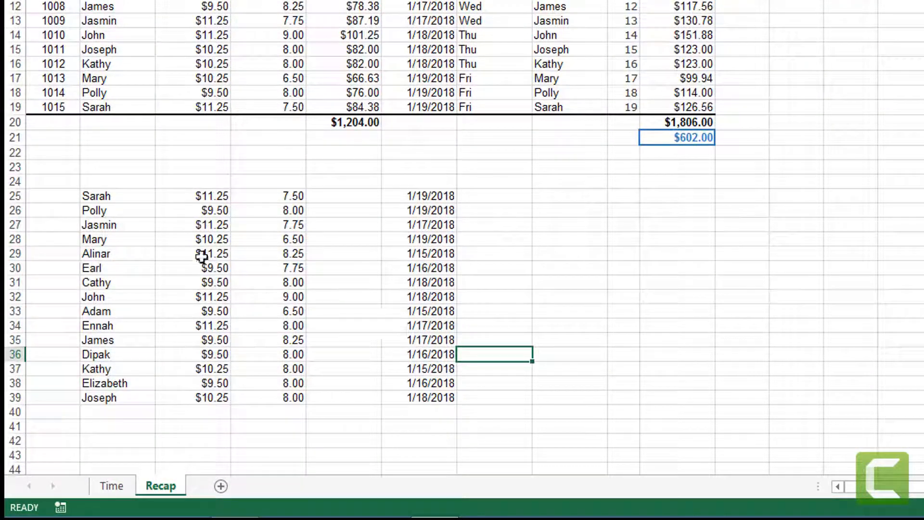
{"action": "left_click", "coordinate": [107, 194]}
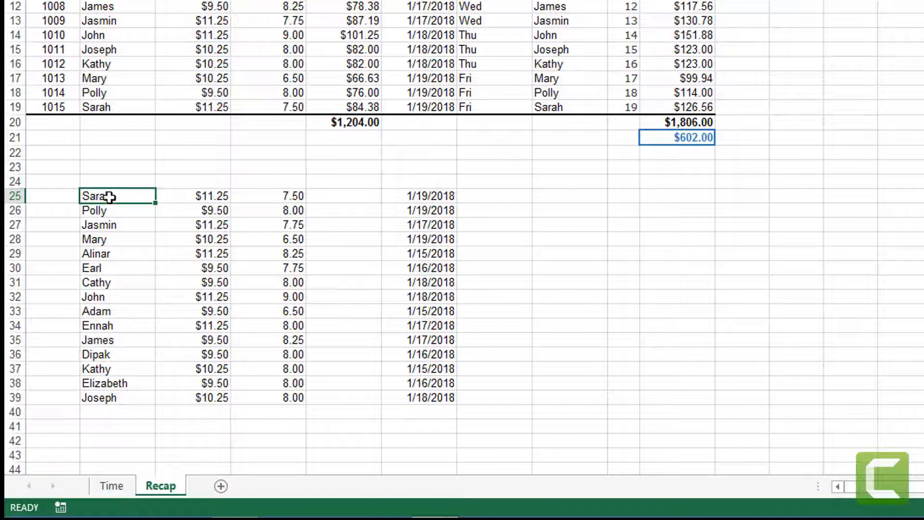
{"action": "left_click_drag", "start_coordinate": [110, 197], "coordinate": [108, 394]}
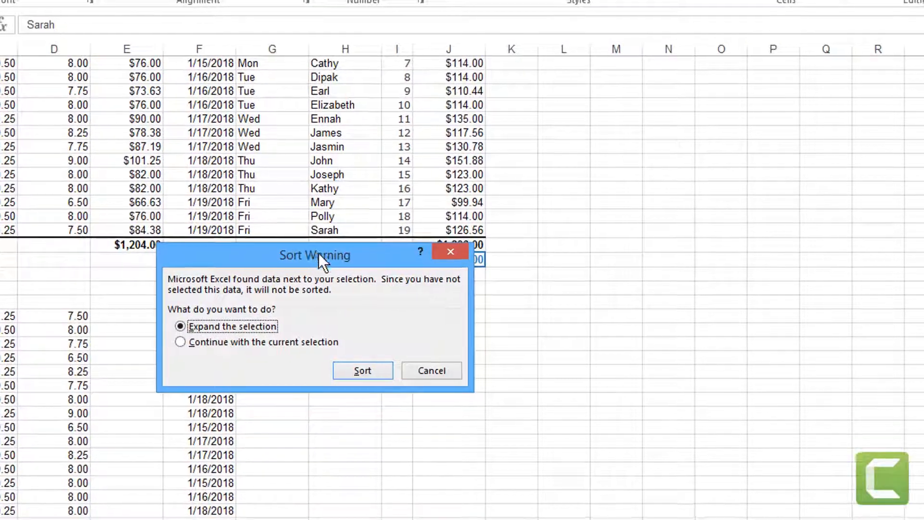
{"action": "left_click_drag", "start_coordinate": [319, 252], "coordinate": [529, 75]}
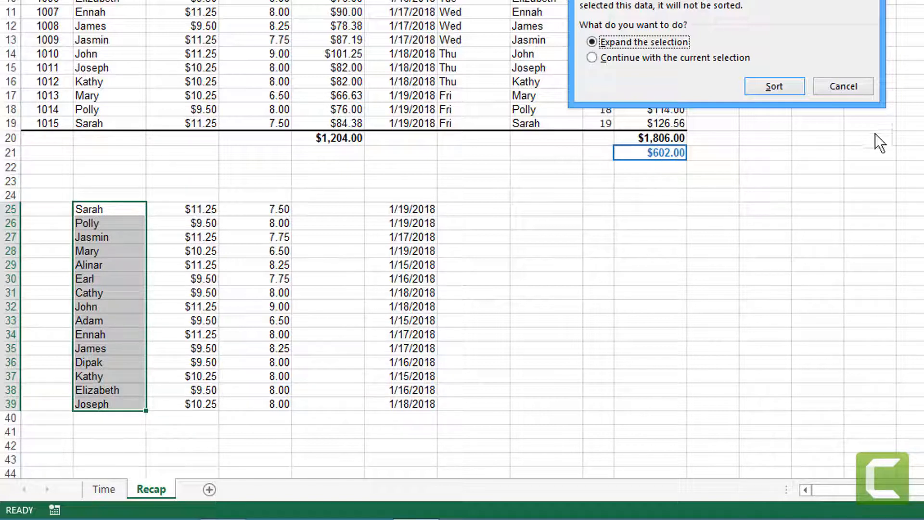
{"action": "left_click", "coordinate": [843, 87]}
{"action": "left_click", "coordinate": [857, 154]}
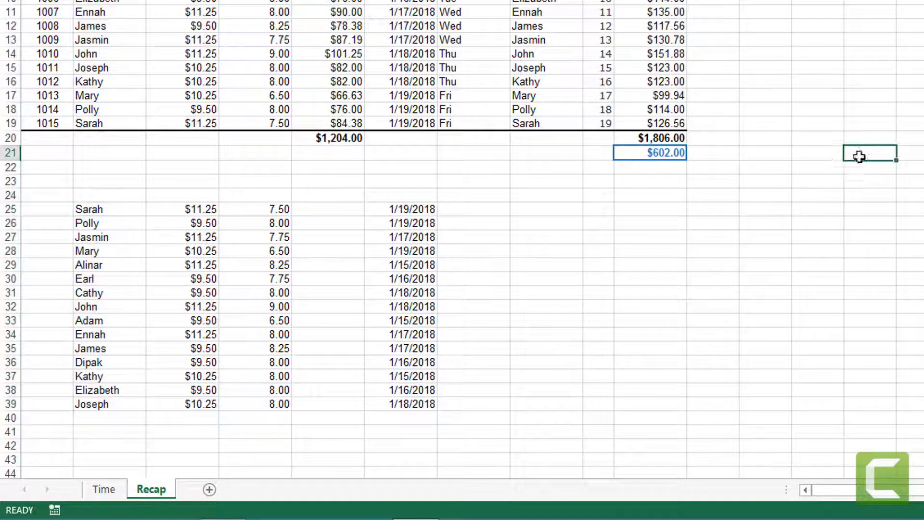
Sort the whole block of time entries in B25:F39 by name from A to Z
{"action": "left_click_drag", "start_coordinate": [124, 210], "coordinate": [385, 407]}
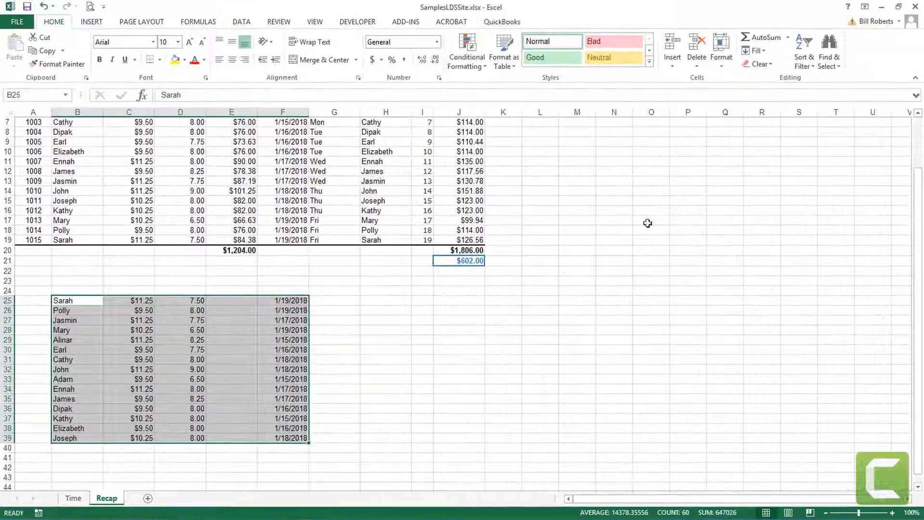
{"action": "left_click", "coordinate": [804, 60]}
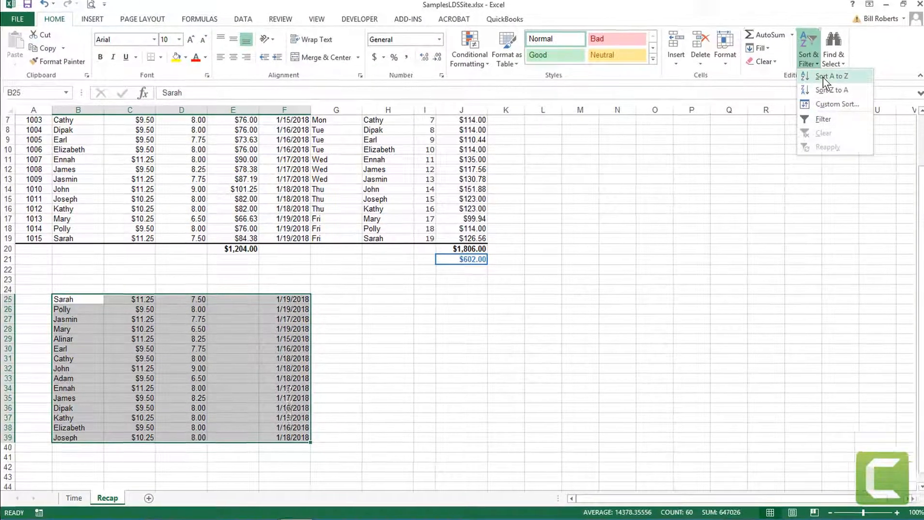
{"action": "left_click", "coordinate": [824, 77]}
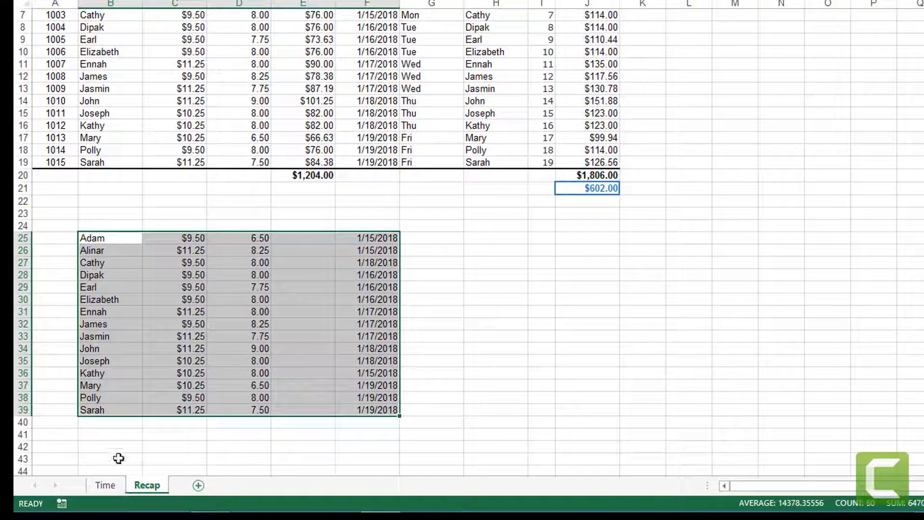
{"action": "left_click", "coordinate": [81, 458]}
Check the name, rate, hours and date in row 39, the last row of the sorted time entries
{"action": "left_click", "coordinate": [98, 410]}
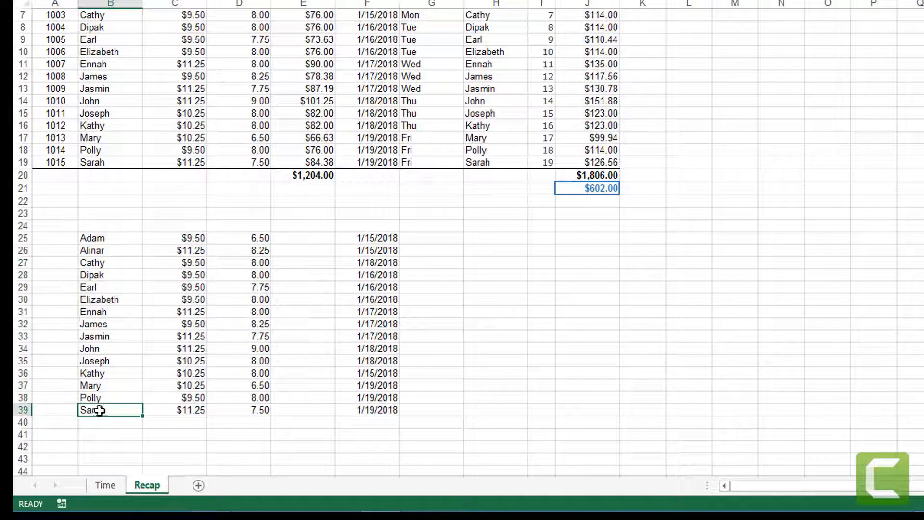
{"action": "left_click", "coordinate": [188, 410]}
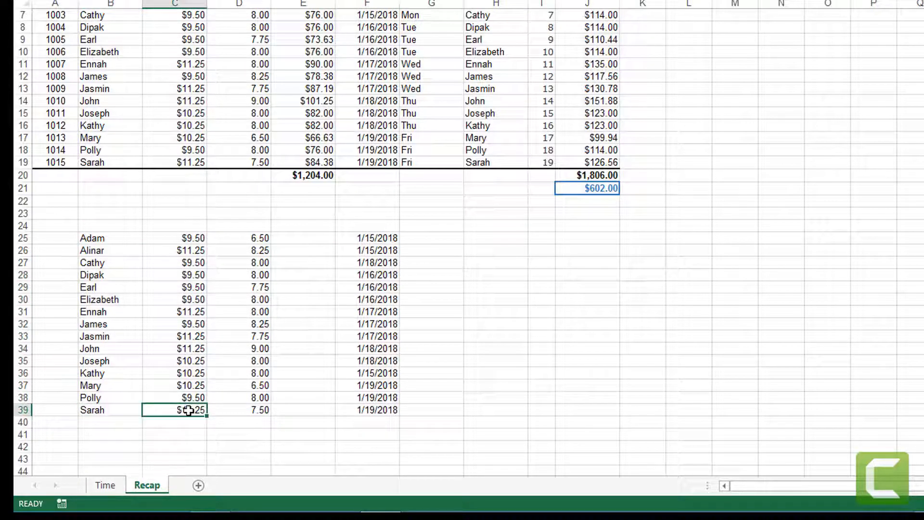
{"action": "left_click", "coordinate": [247, 409]}
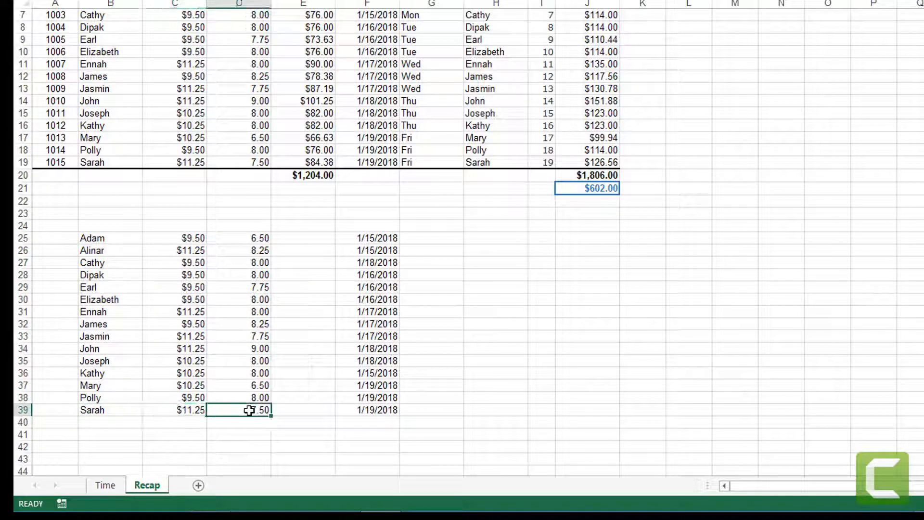
{"action": "left_click", "coordinate": [357, 410]}
{"action": "left_click", "coordinate": [106, 241]}
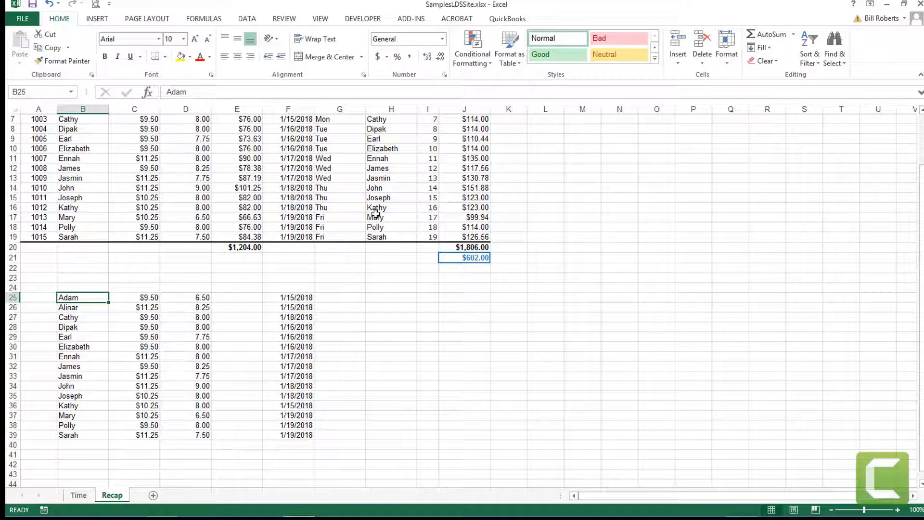
{"action": "left_click", "coordinate": [233, 298]}
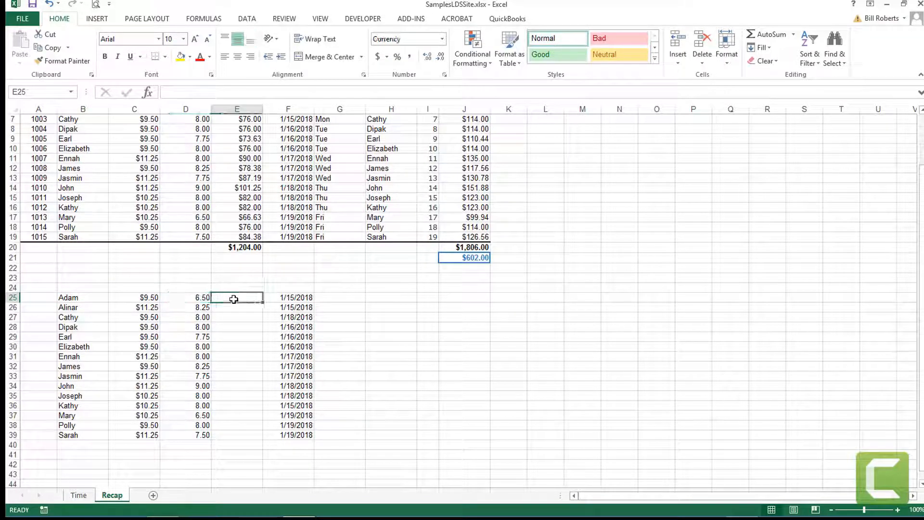
{"action": "scroll", "coordinate": [233, 299], "scroll_direction": "up", "scroll_amount": 2}
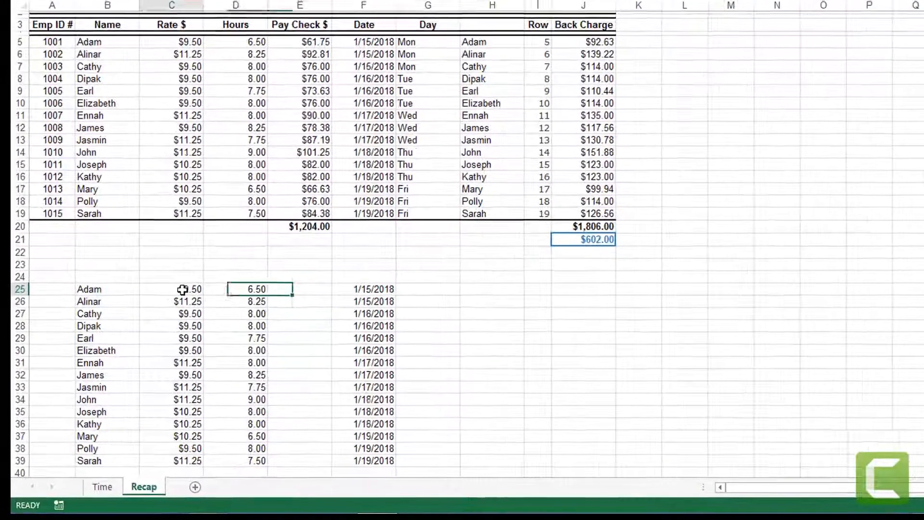
{"action": "left_click_drag", "start_coordinate": [147, 337], "coordinate": [178, 341]}
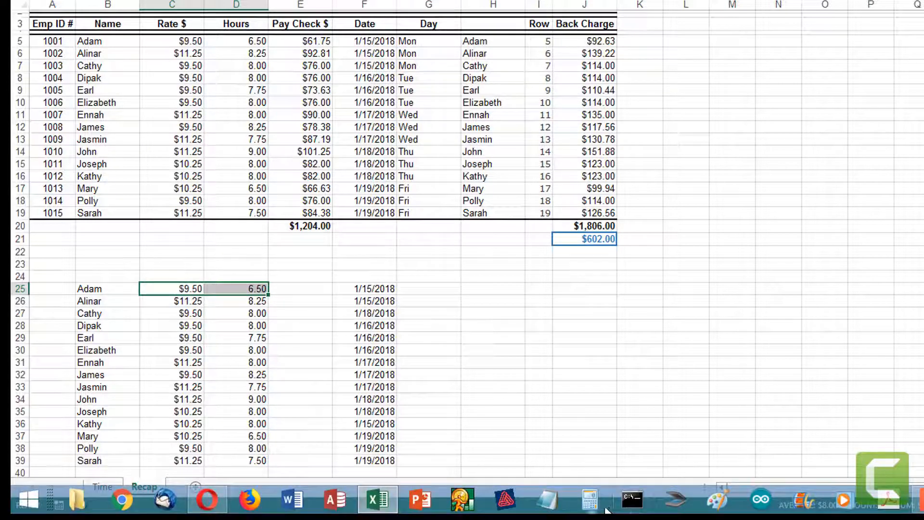
{"action": "left_click", "coordinate": [591, 501]}
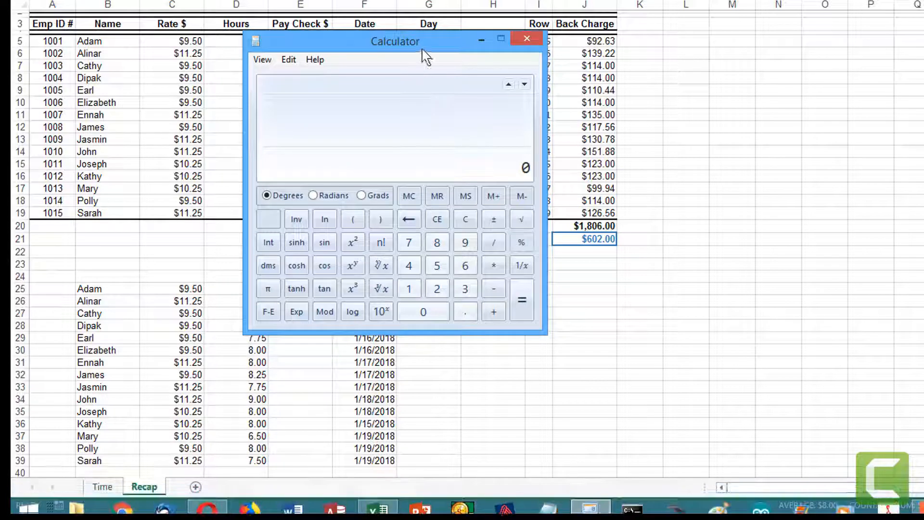
{"action": "left_click_drag", "start_coordinate": [423, 50], "coordinate": [797, 0]}
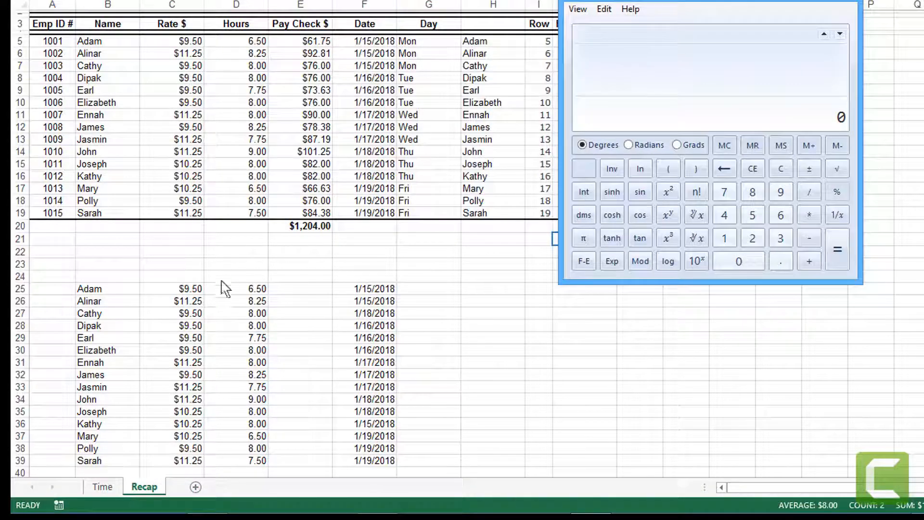
{"action": "left_click", "coordinate": [191, 290]}
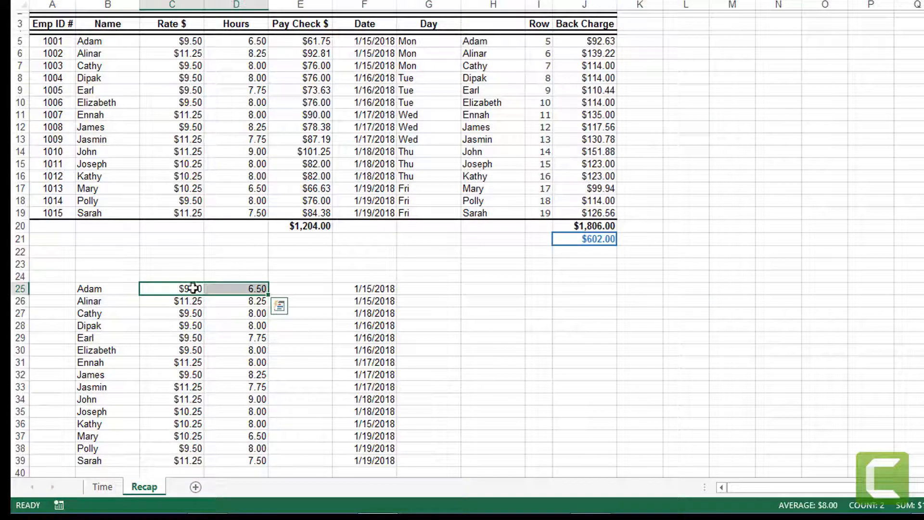
Check the rate in C25 and the hours in D25, and briefly bring up the Calculator before returning to E25
{"action": "left_click", "coordinate": [246, 288]}
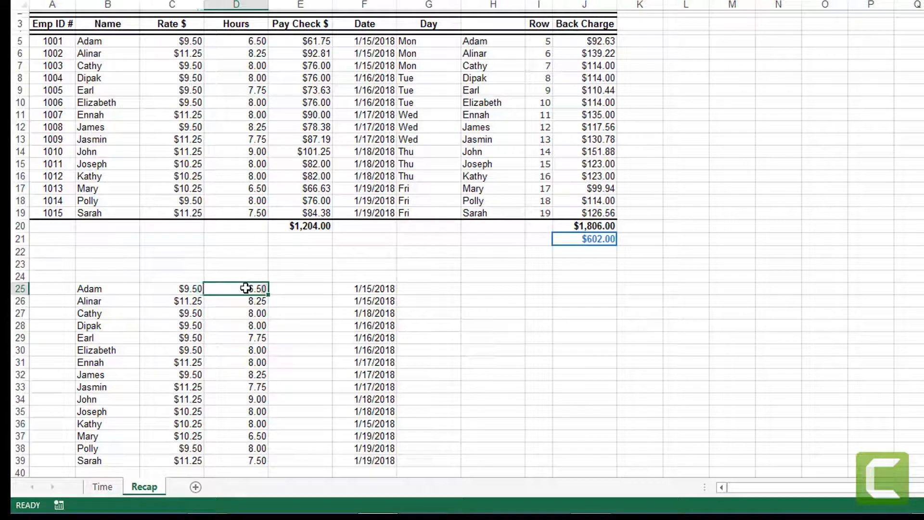
{"action": "left_click", "coordinate": [186, 288]}
{"action": "left_click", "coordinate": [227, 289]}
{"action": "left_click", "coordinate": [295, 289]}
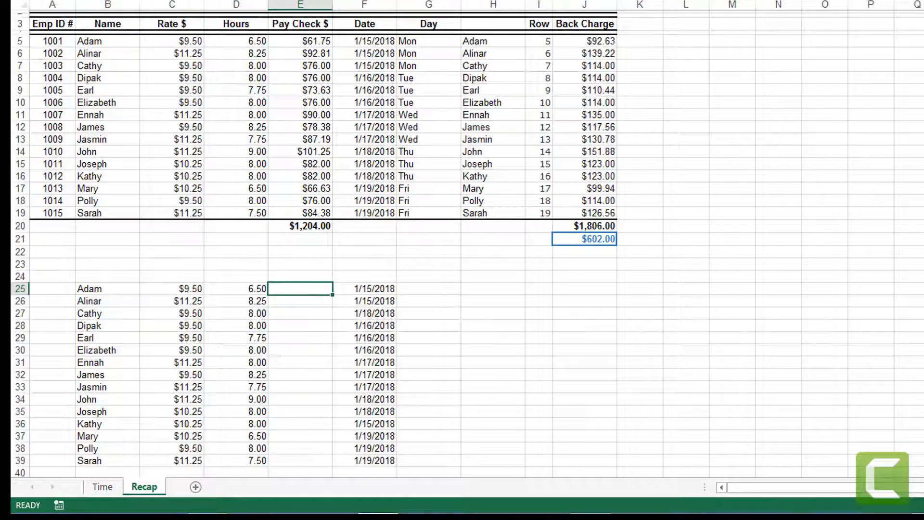
{"action": "mouse_move", "coordinate": [635, 511]}
{"action": "mouse_move", "coordinate": [594, 498]}
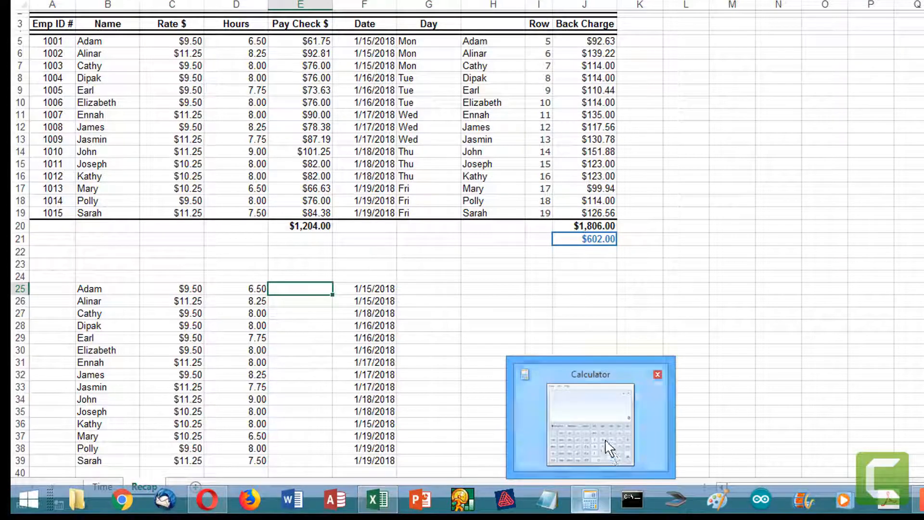
{"action": "left_click", "coordinate": [608, 449]}
{"action": "left_click", "coordinate": [850, 4]}
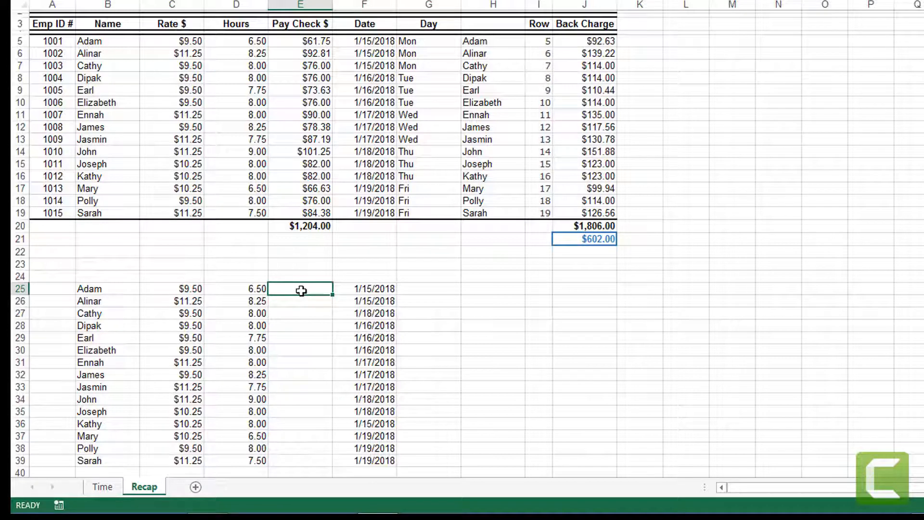
Try calculating the pay check in E25 with the fixed numbers =6.5*9.5 and copying it down through E39
{"action": "type", "text": "=6.5"}
{"action": "type", "text": "*9.5"}
{"action": "key", "text": "Tab"}
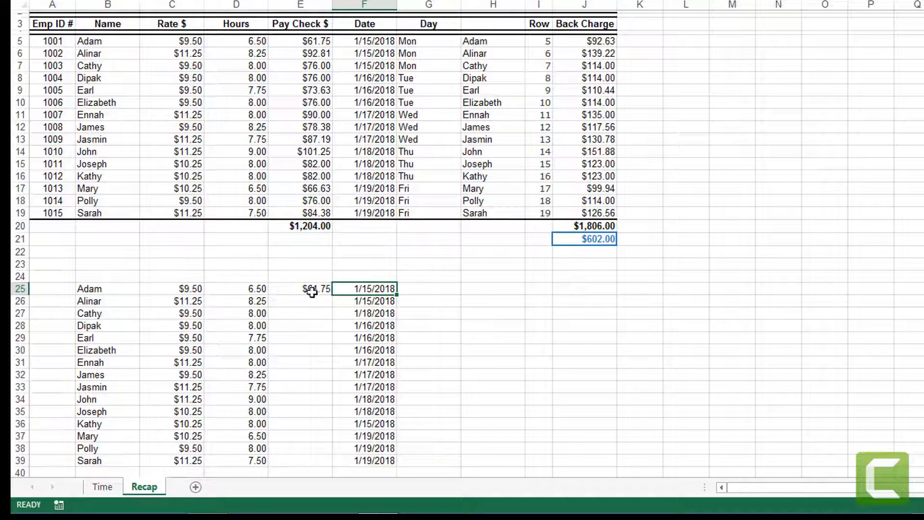
{"action": "left_click", "coordinate": [307, 287]}
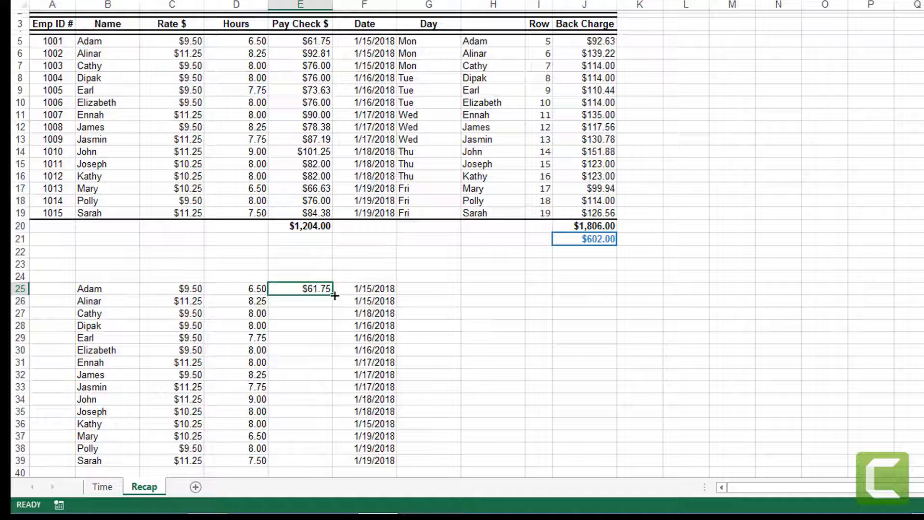
{"action": "left_click_drag", "start_coordinate": [333, 295], "coordinate": [331, 466]}
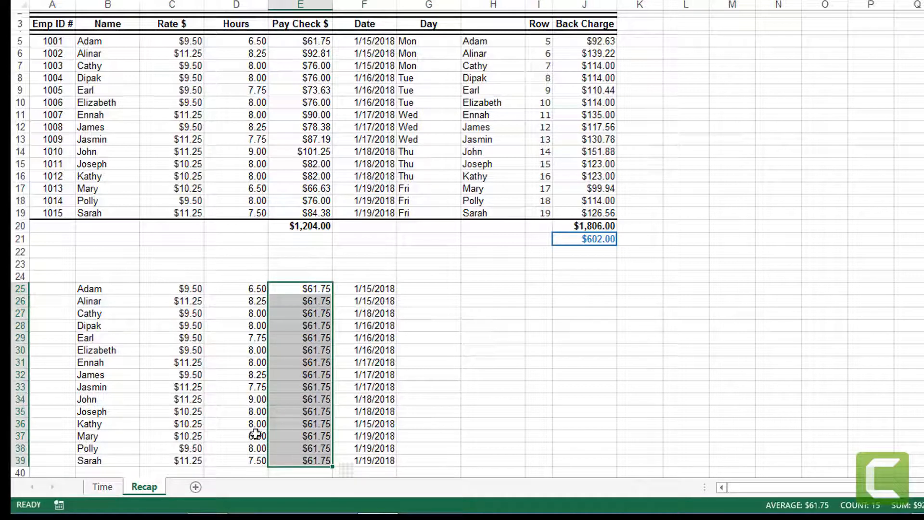
{"action": "key", "text": "Delete"}
{"action": "left_click", "coordinate": [312, 287]}
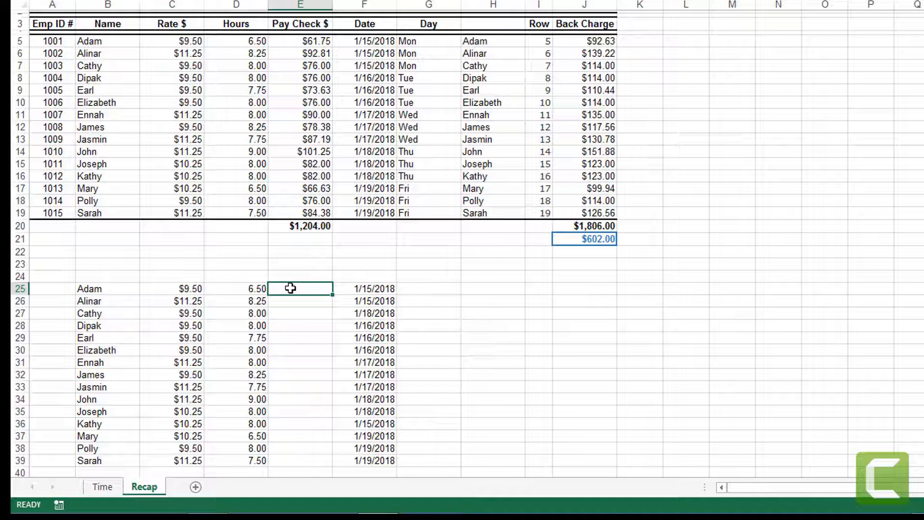
{"action": "left_click", "coordinate": [193, 291]}
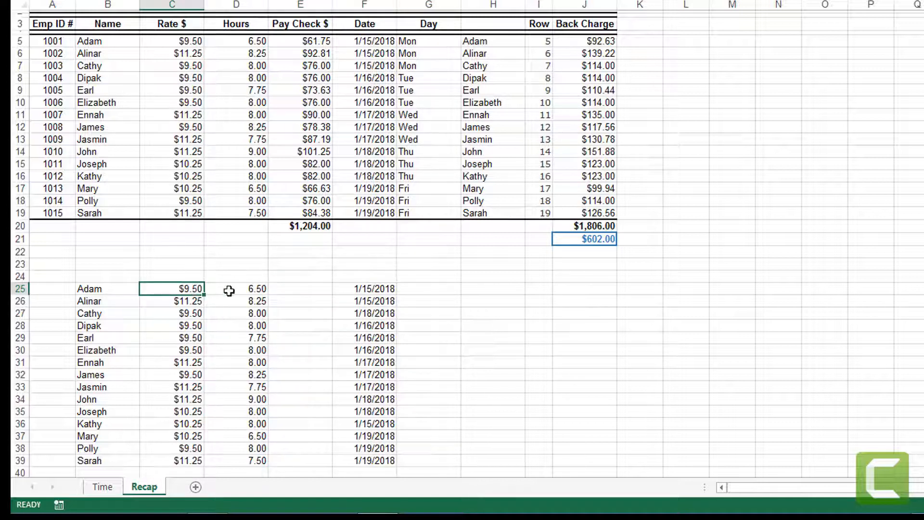
{"action": "left_click", "coordinate": [244, 291]}
{"action": "left_click", "coordinate": [287, 292]}
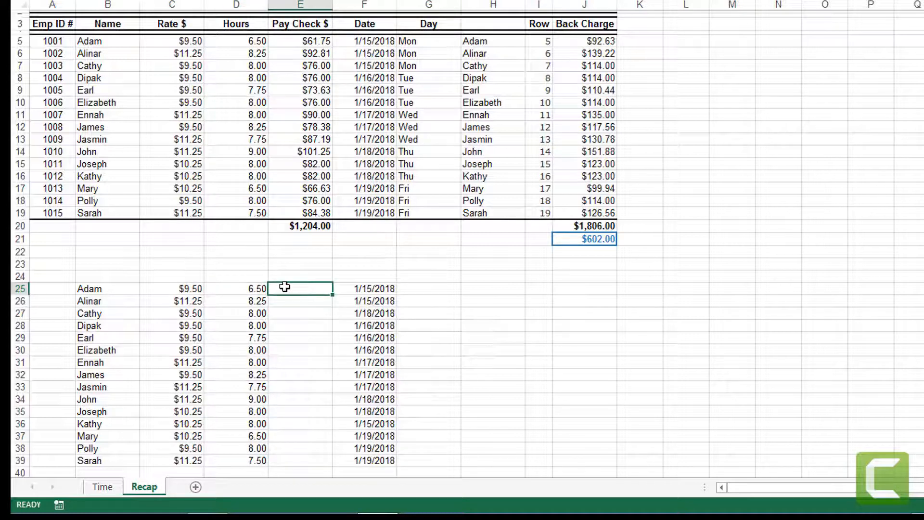
{"action": "type", "text": "="}
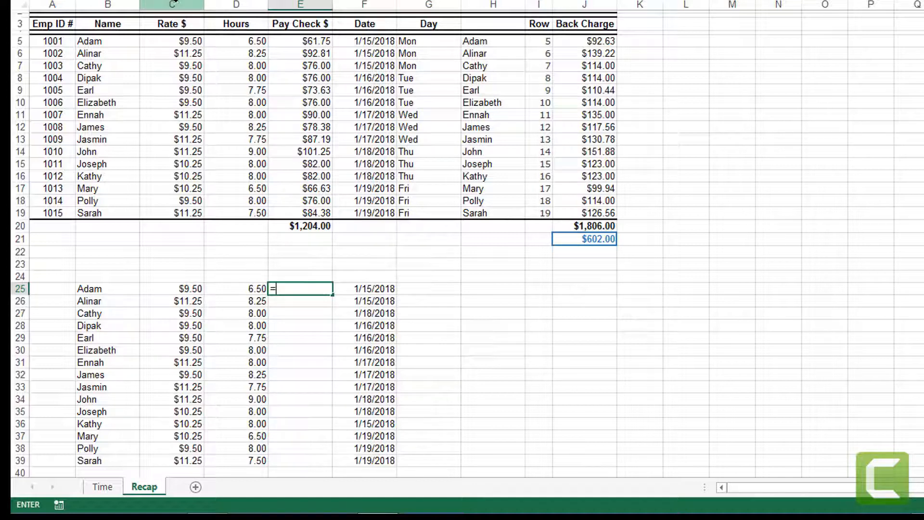
{"action": "left_click", "coordinate": [20, 289]}
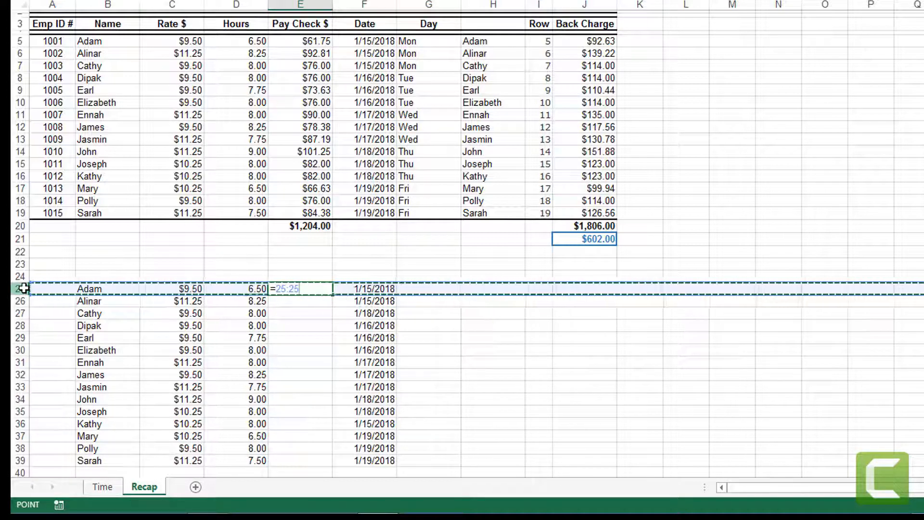
{"action": "key", "text": "Escape"}
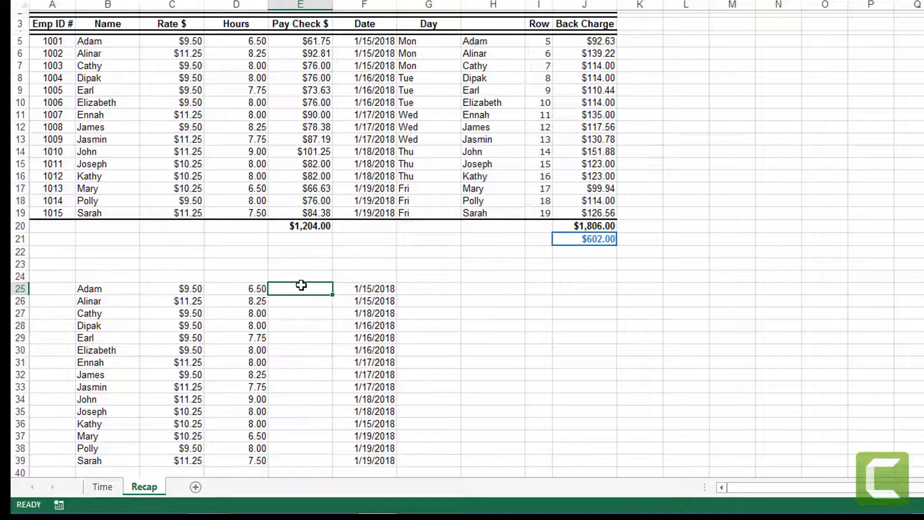
Calculate the pay check in E25 from rate times hours with the formula =C25*D25
{"action": "type", "text": "="}
{"action": "left_click", "coordinate": [316, 292]}
{"action": "type", "text": "c25*"}
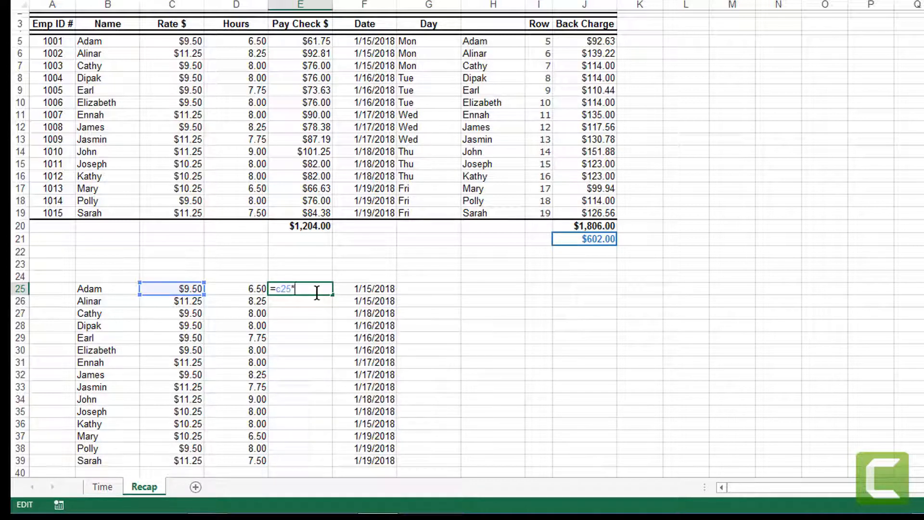
{"action": "left_click", "coordinate": [245, 289]}
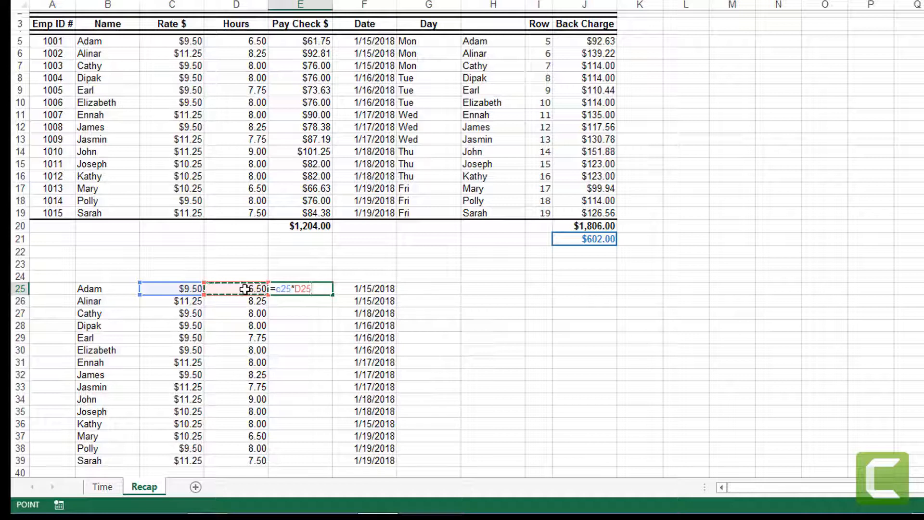
{"action": "key", "text": "Tab"}
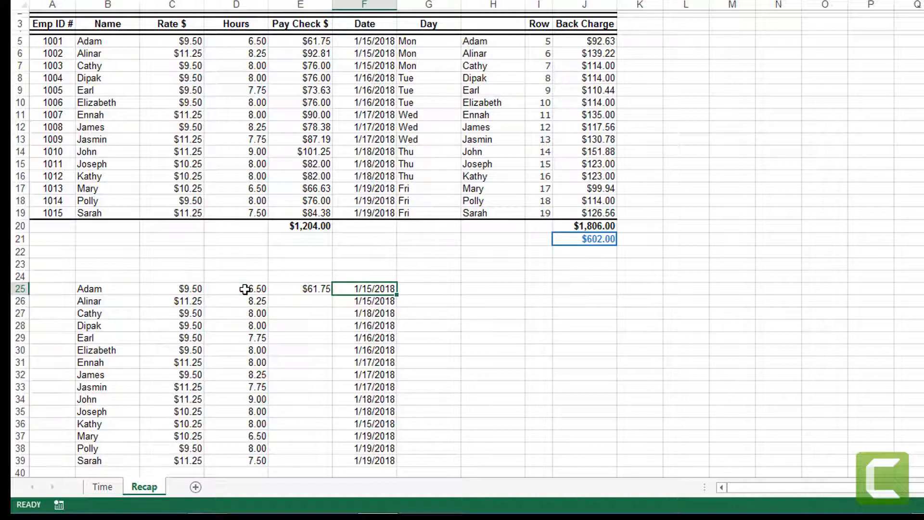
Copy the pay check formula from E25 down through E39
{"action": "left_click", "coordinate": [297, 288]}
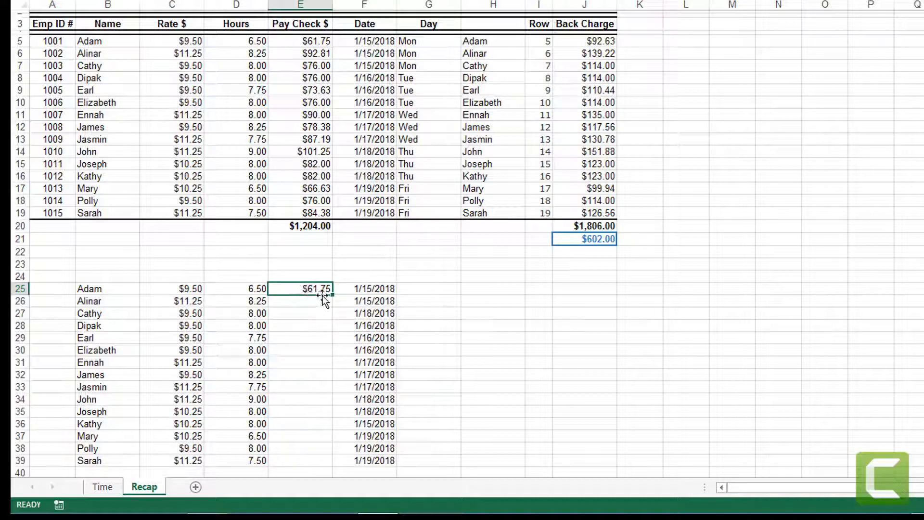
{"action": "left_click_drag", "start_coordinate": [331, 295], "coordinate": [309, 463]}
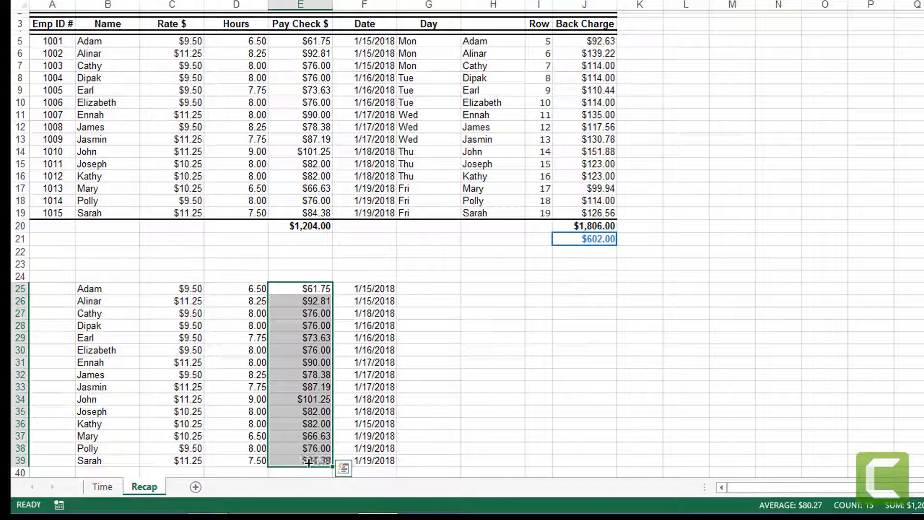
{"action": "left_click", "coordinate": [479, 311]}
{"action": "scroll", "coordinate": [477, 316], "scroll_direction": "down", "scroll_amount": 1}
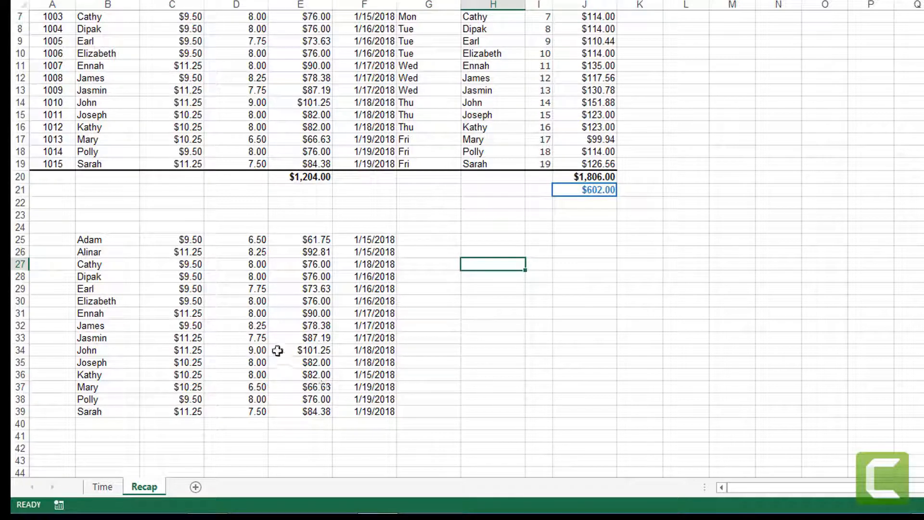
{"action": "left_click", "coordinate": [316, 339]}
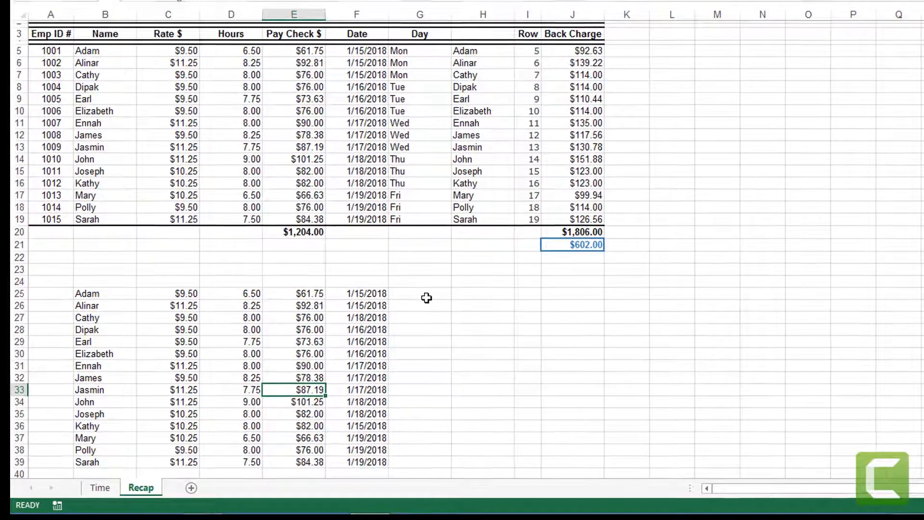
Examine the Day formula in G5 and the name formula in H5 of the upper table as models for the new rows
{"action": "left_click", "coordinate": [438, 242]}
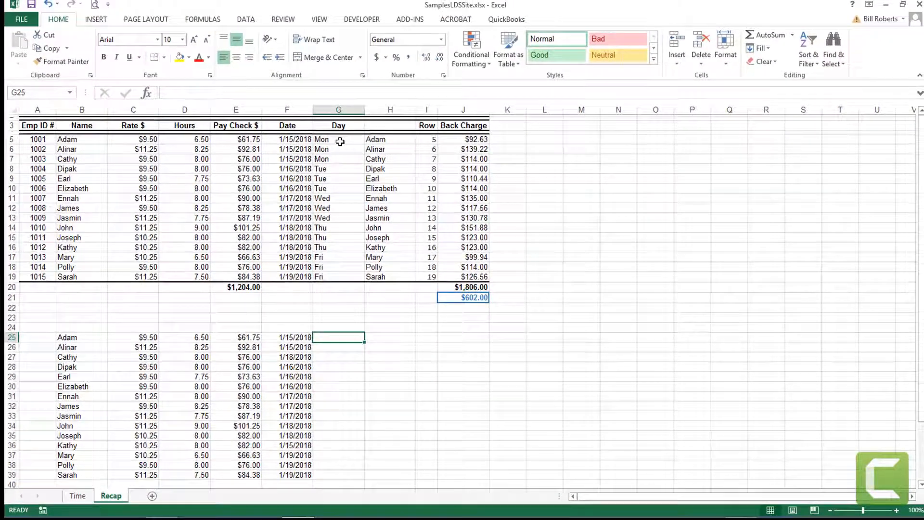
{"action": "left_click_drag", "start_coordinate": [371, 130], "coordinate": [426, 278]}
{"action": "left_click", "coordinate": [339, 337]}
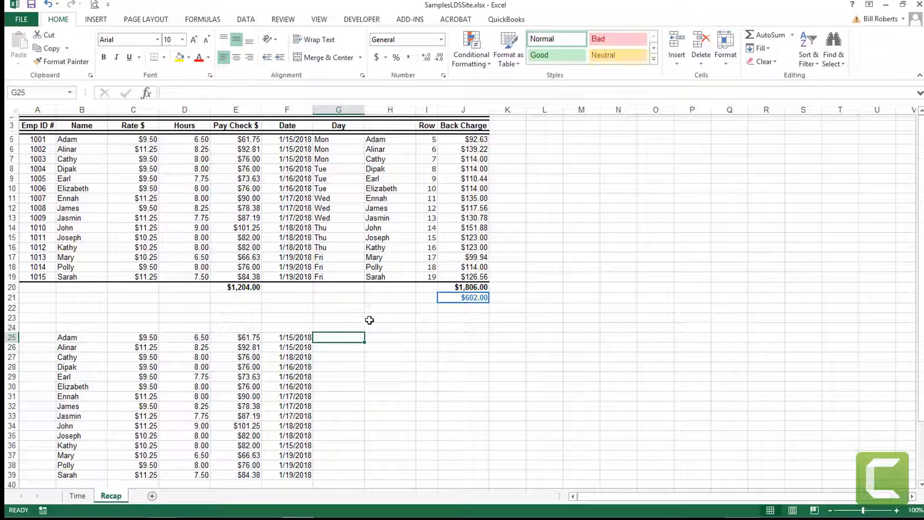
{"action": "left_click", "coordinate": [333, 140]}
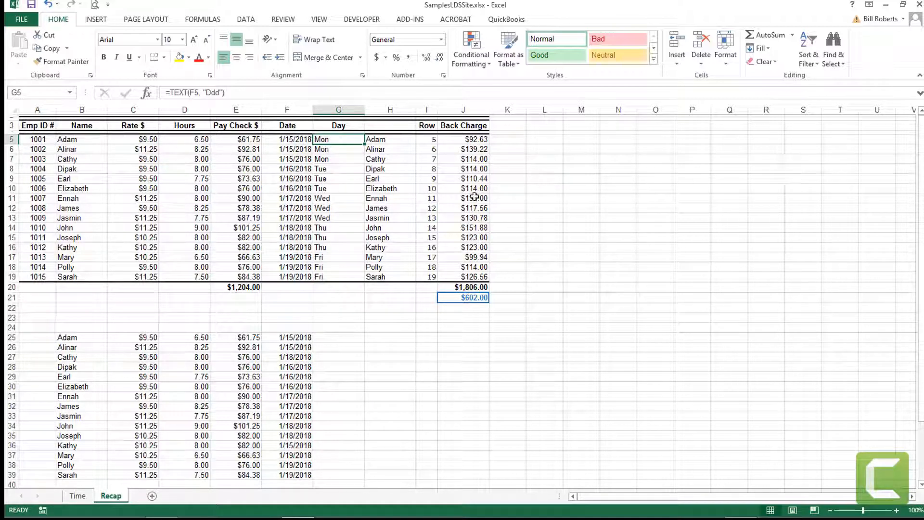
{"action": "left_click", "coordinate": [380, 142]}
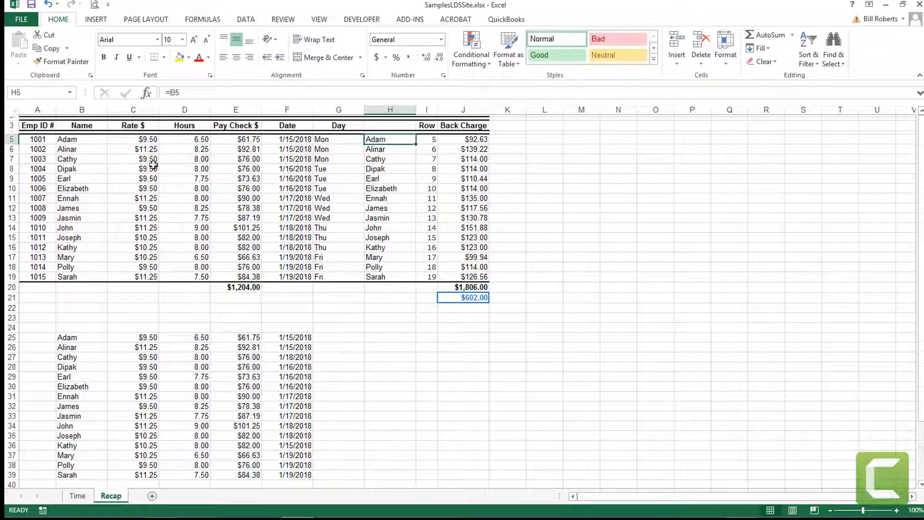
{"action": "left_click", "coordinate": [10, 139]}
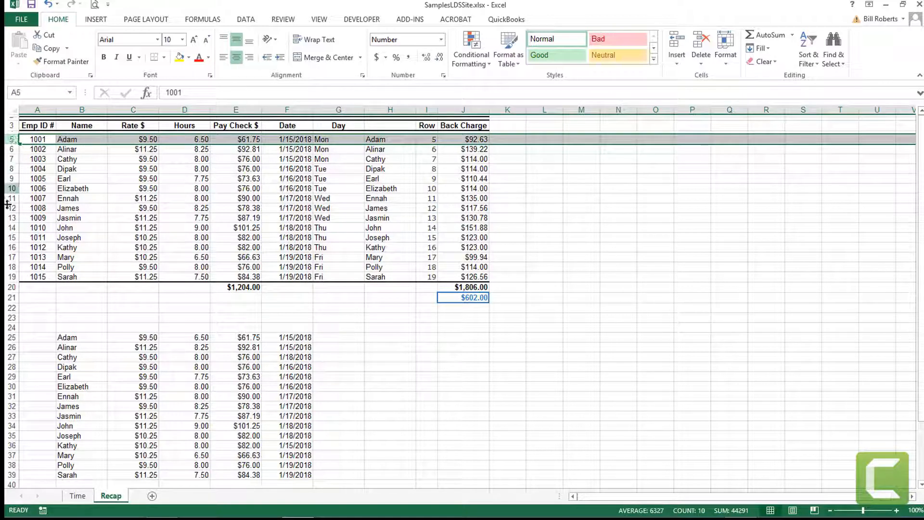
{"action": "left_click", "coordinate": [11, 227]}
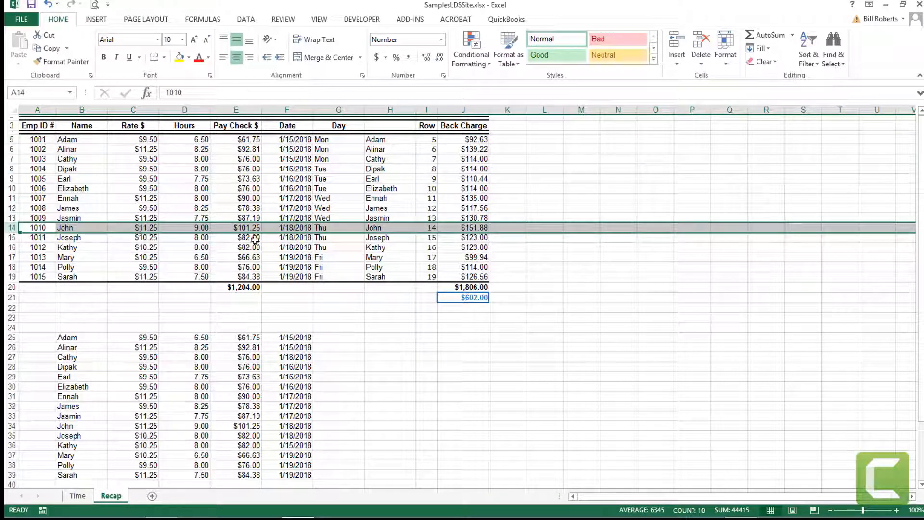
{"action": "left_click", "coordinate": [410, 347]}
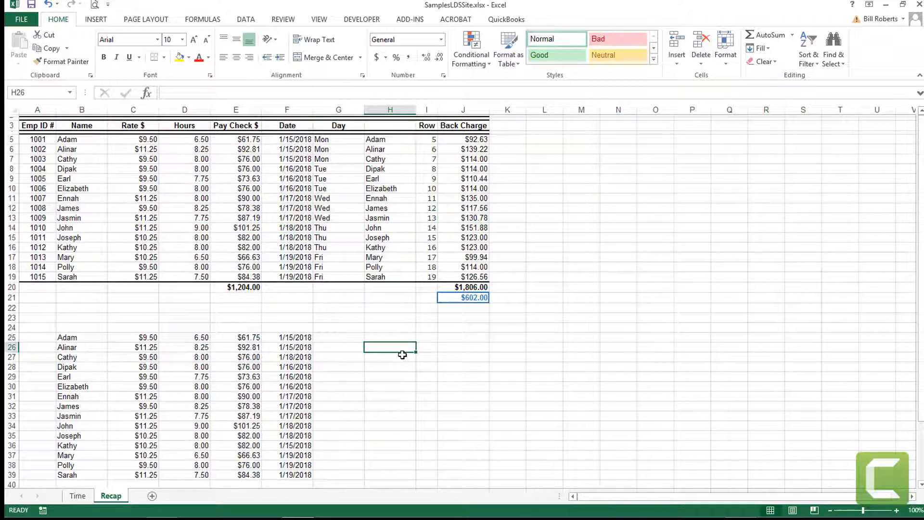
{"action": "left_click", "coordinate": [335, 141]}
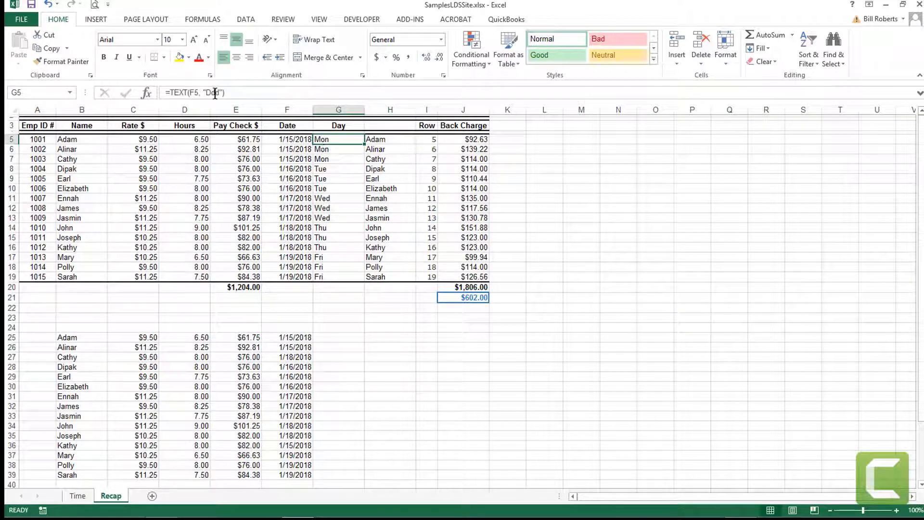
Derive the weekday in G25 from the date with the formula =TEXT(F25, "Ddd")
{"action": "left_click", "coordinate": [335, 339]}
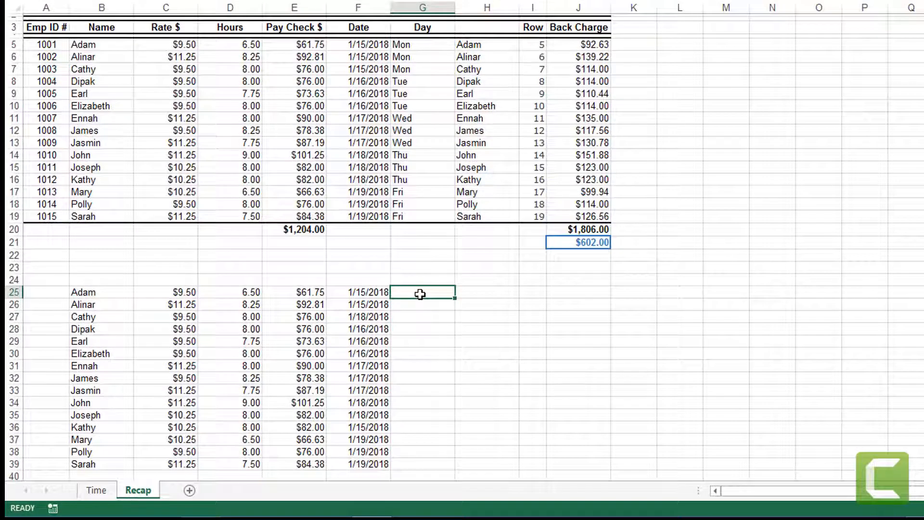
{"action": "type", "text": "="}
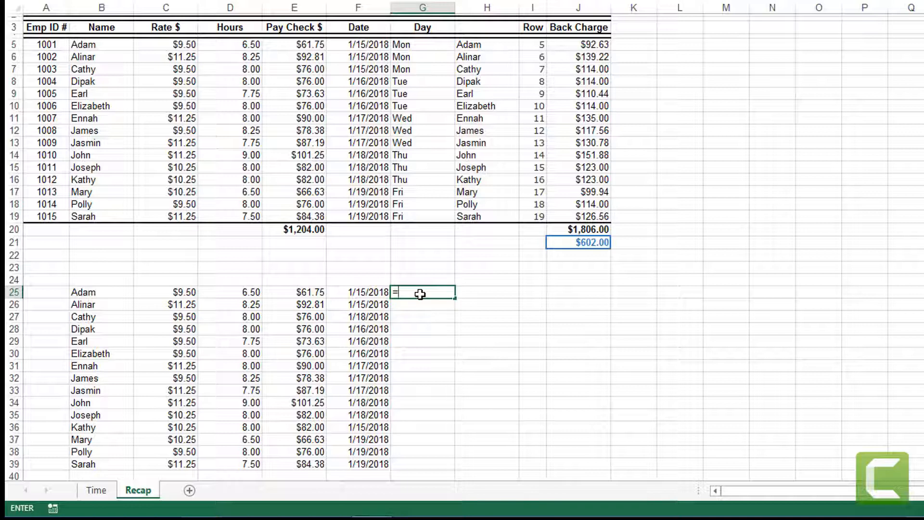
{"action": "type", "text": "TEX"}
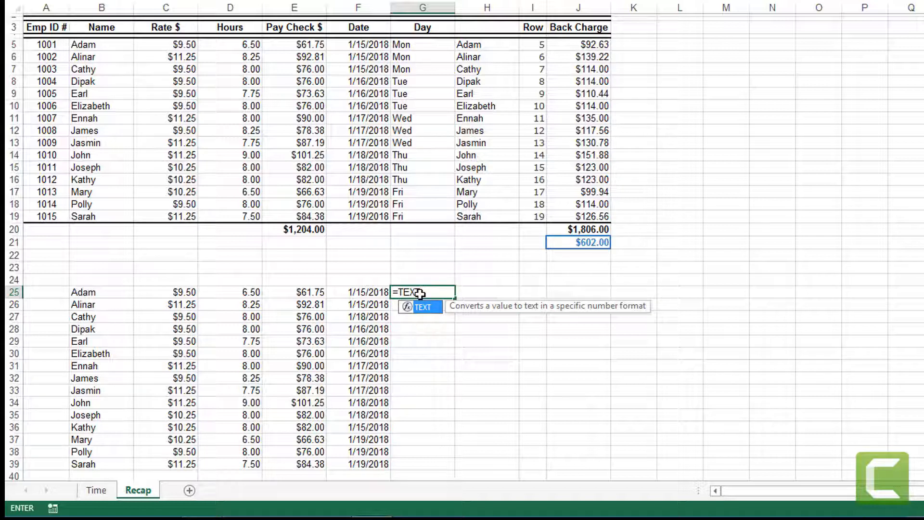
{"action": "key", "text": "Tab"}
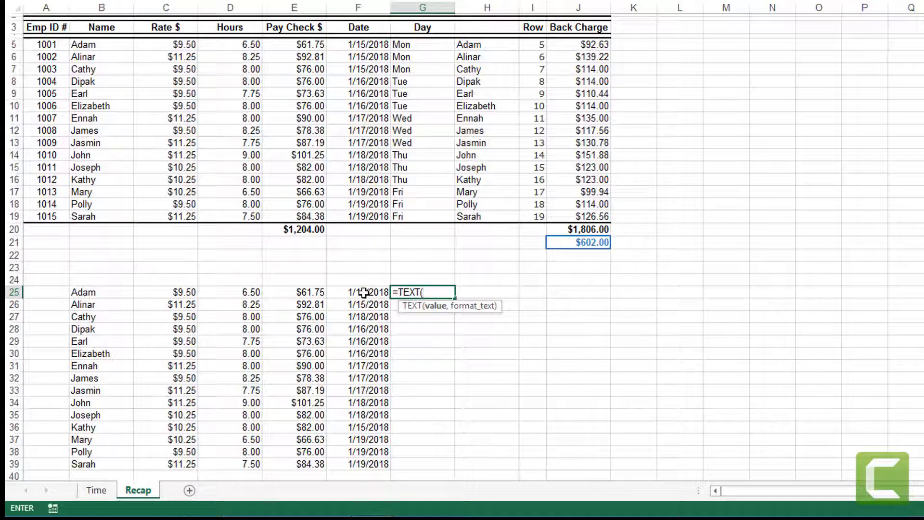
{"action": "left_click", "coordinate": [428, 289]}
{"action": "type", "text": "f25"}
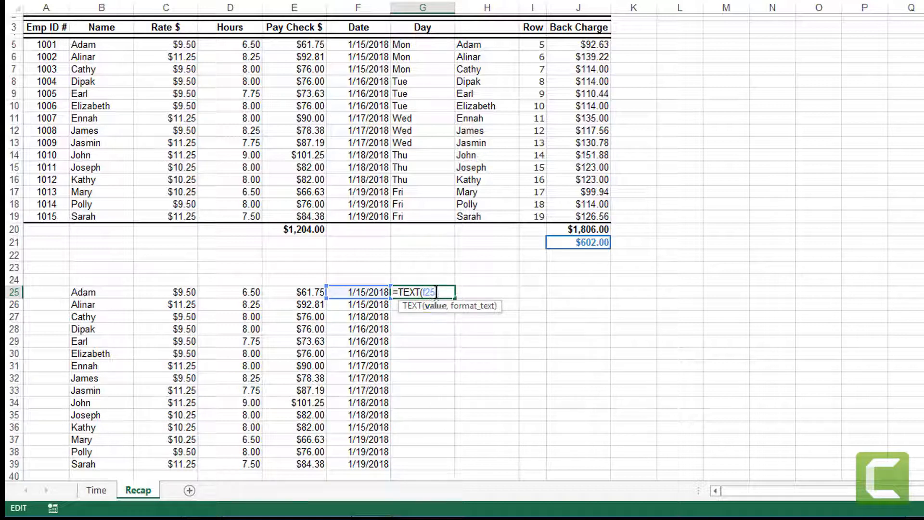
{"action": "type", "text": ","}
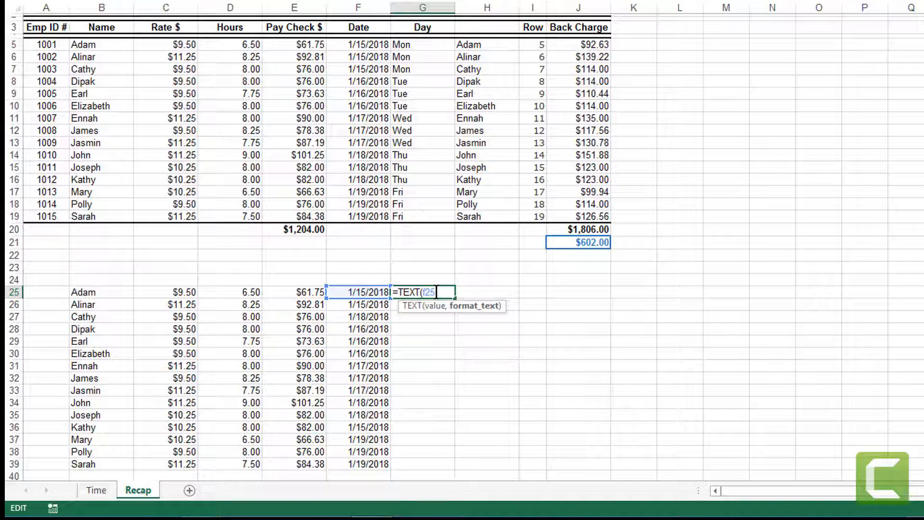
{"action": "type", "text": "\""}
{"action": "type", "text": "Ddd\")"}
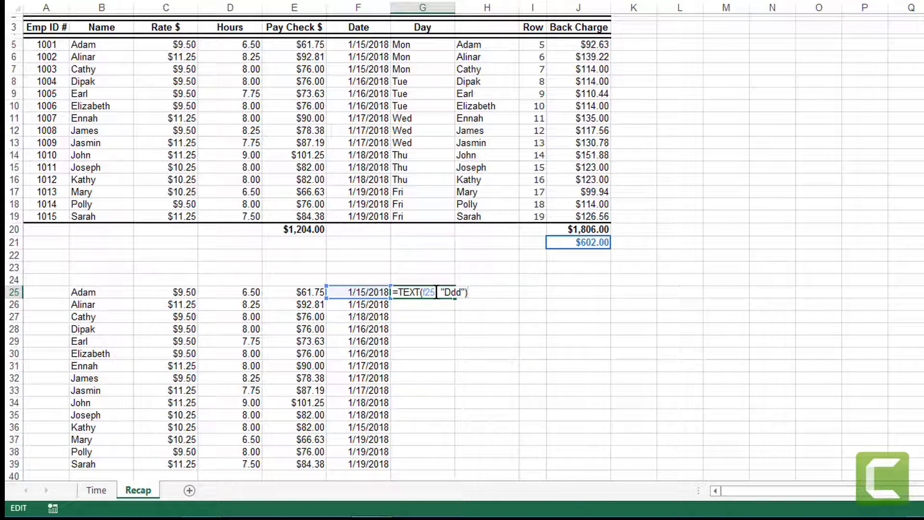
{"action": "key", "text": "Tab"}
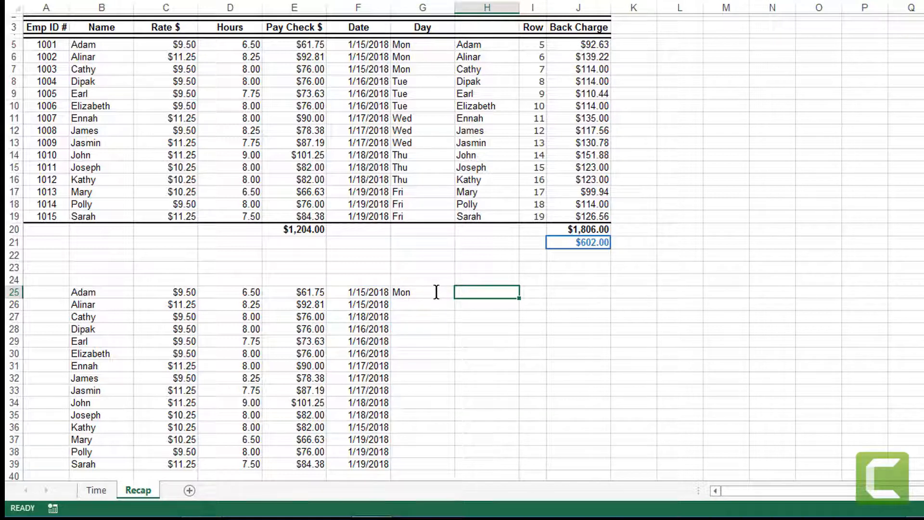
Copy the weekday formula from G25 down through G39
{"action": "left_click", "coordinate": [436, 292]}
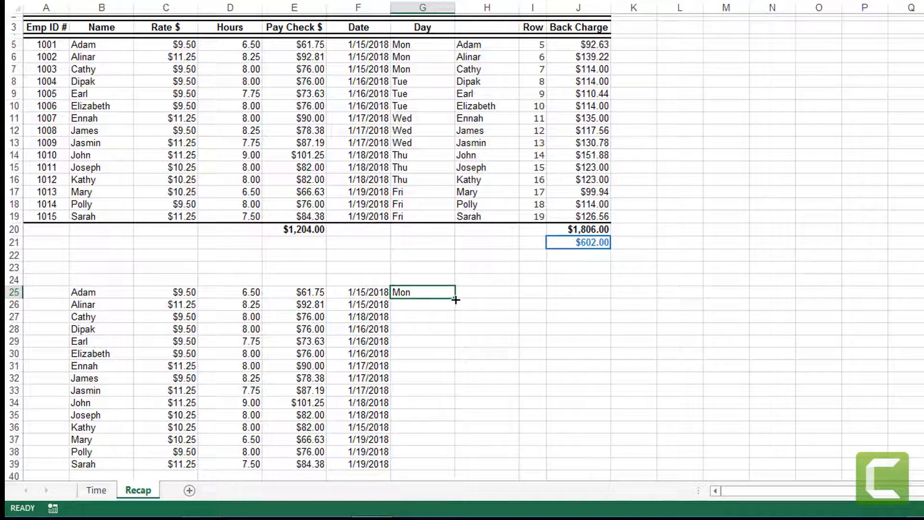
{"action": "left_click_drag", "start_coordinate": [453, 299], "coordinate": [443, 464]}
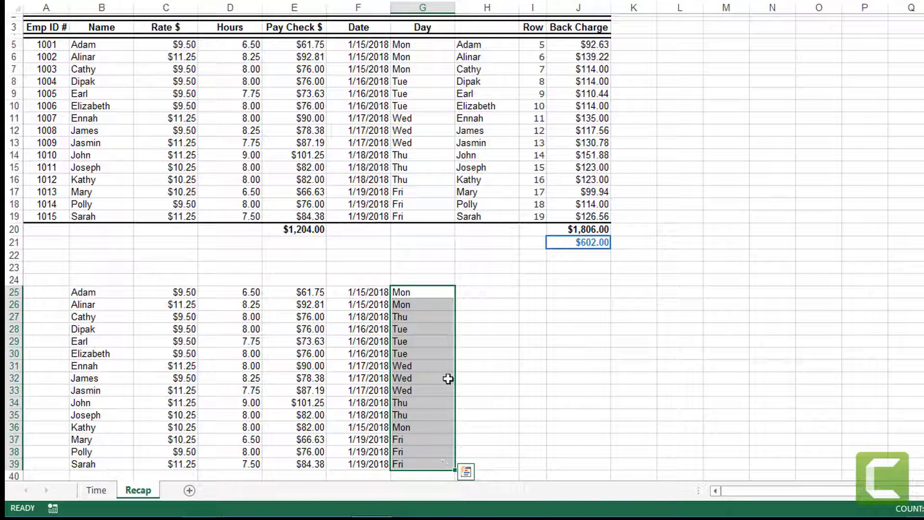
{"action": "left_click", "coordinate": [428, 302]}
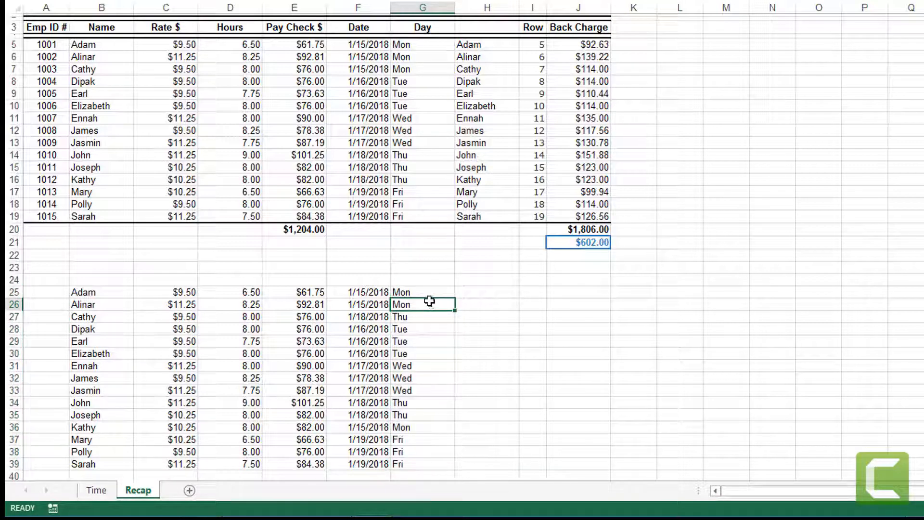
{"action": "left_click", "coordinate": [365, 291]}
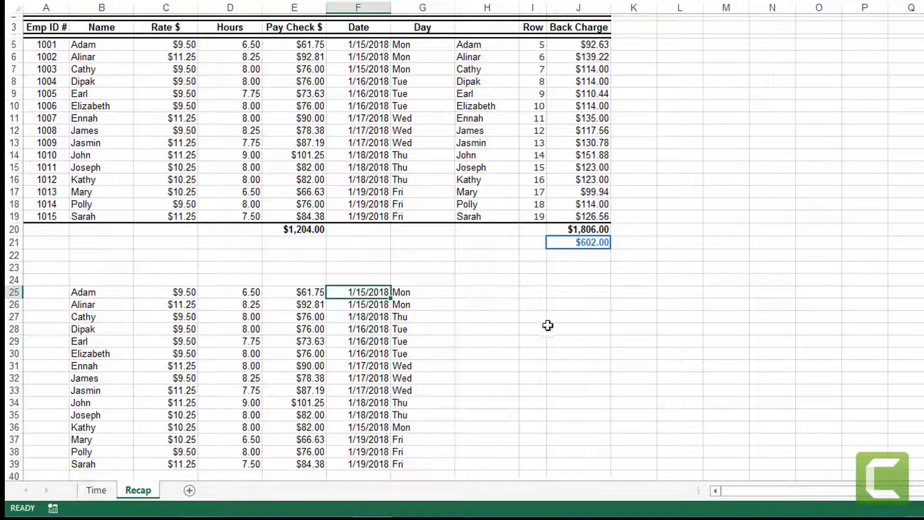
Repeat the employee name in H25 with the formula =B25
{"action": "left_click", "coordinate": [472, 291]}
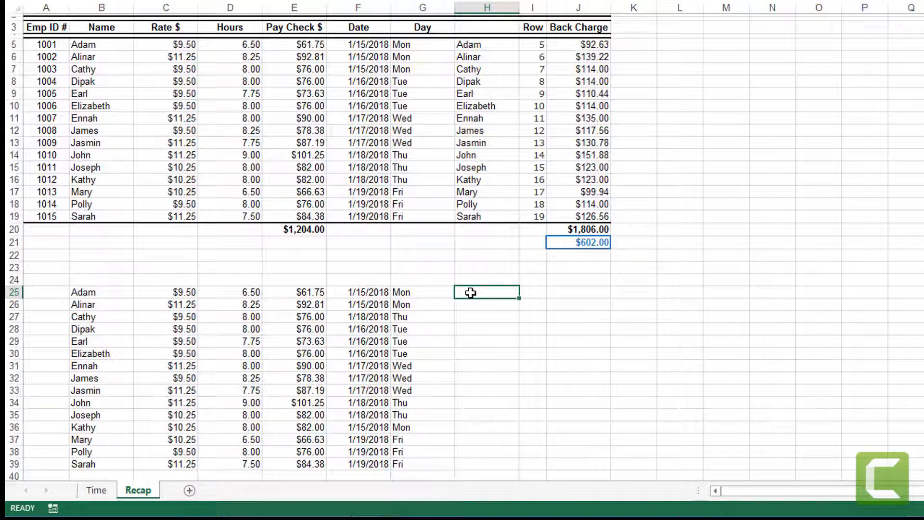
{"action": "left_click", "coordinate": [481, 370]}
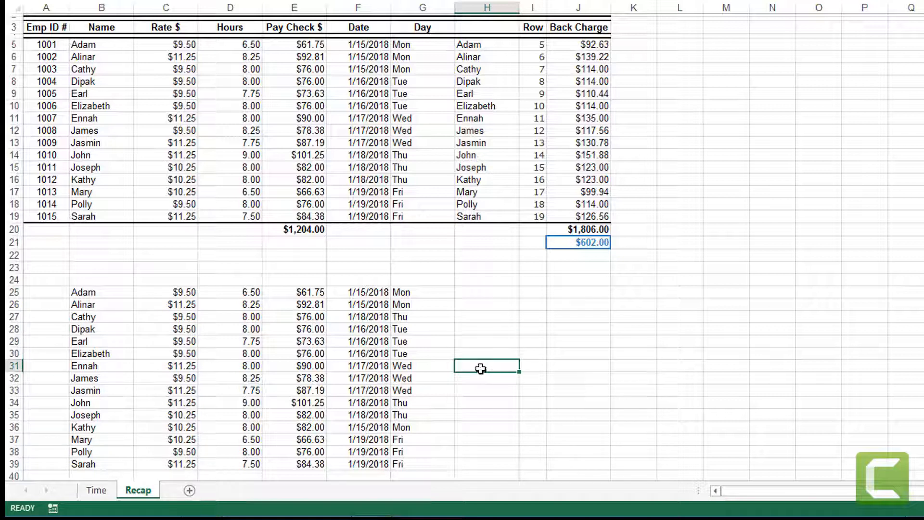
{"action": "left_click", "coordinate": [487, 292]}
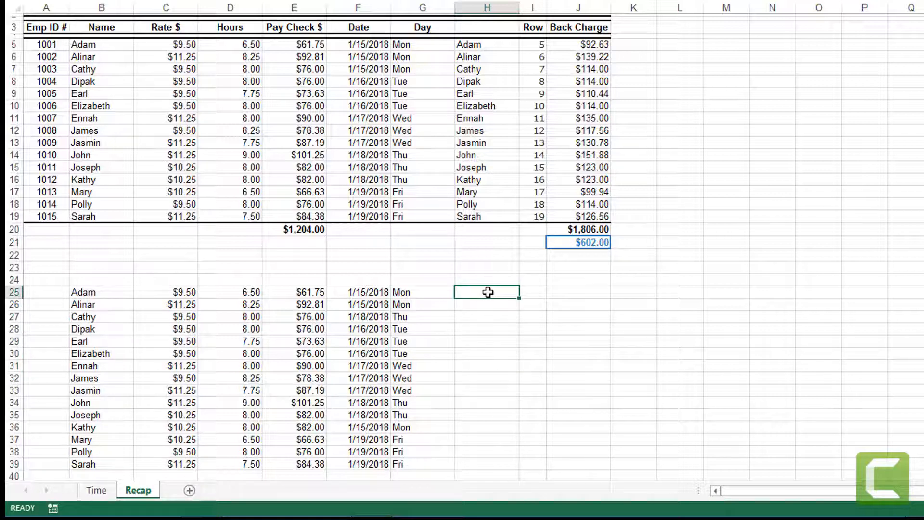
{"action": "type", "text": "="}
{"action": "type", "text": "B"}
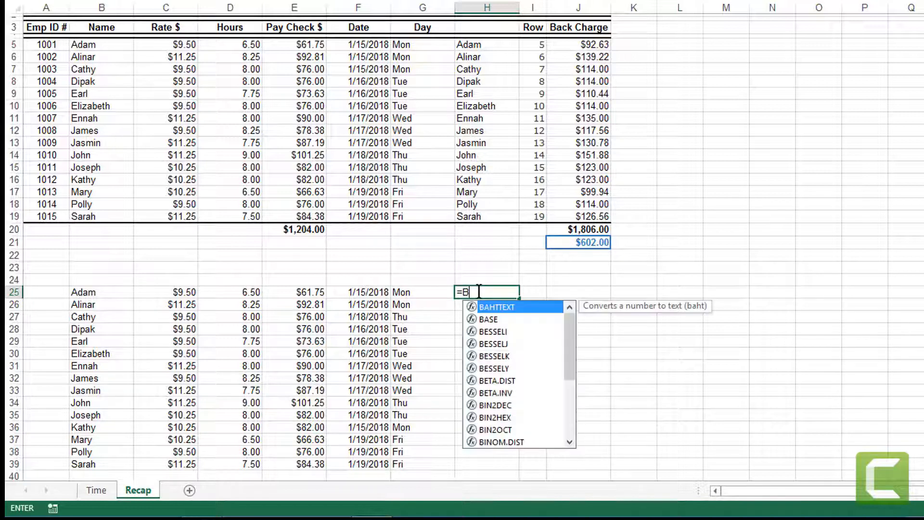
{"action": "type", "text": "25"}
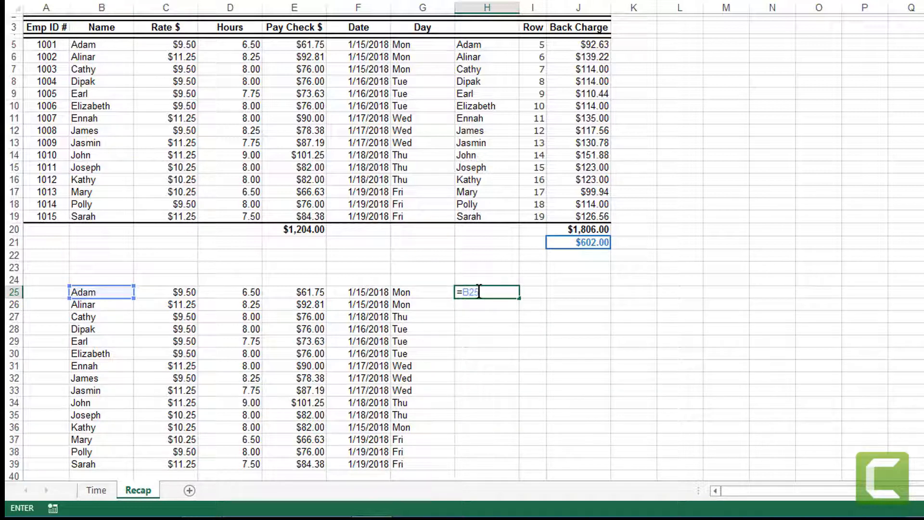
{"action": "key", "text": "Return"}
Copy the name formula from H25 down through H39
{"action": "left_click", "coordinate": [479, 291]}
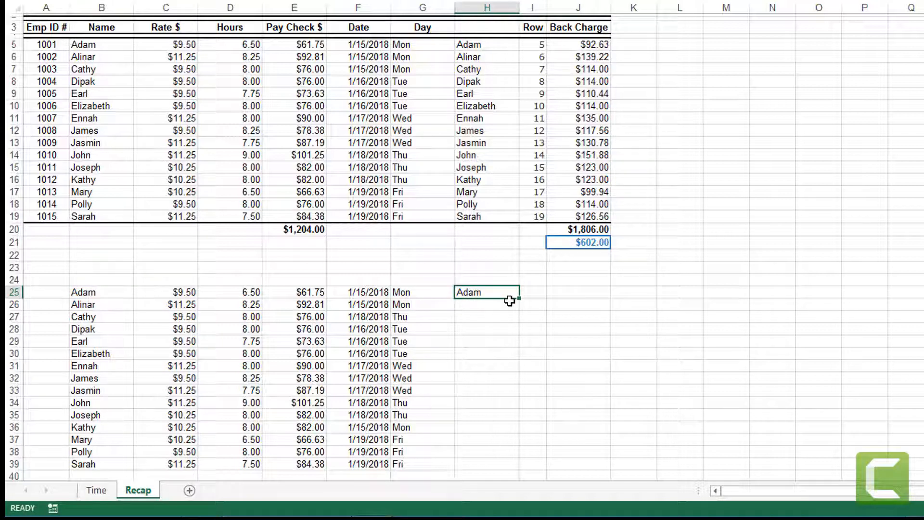
{"action": "left_click_drag", "start_coordinate": [519, 300], "coordinate": [485, 468]}
{"action": "left_click", "coordinate": [491, 327]}
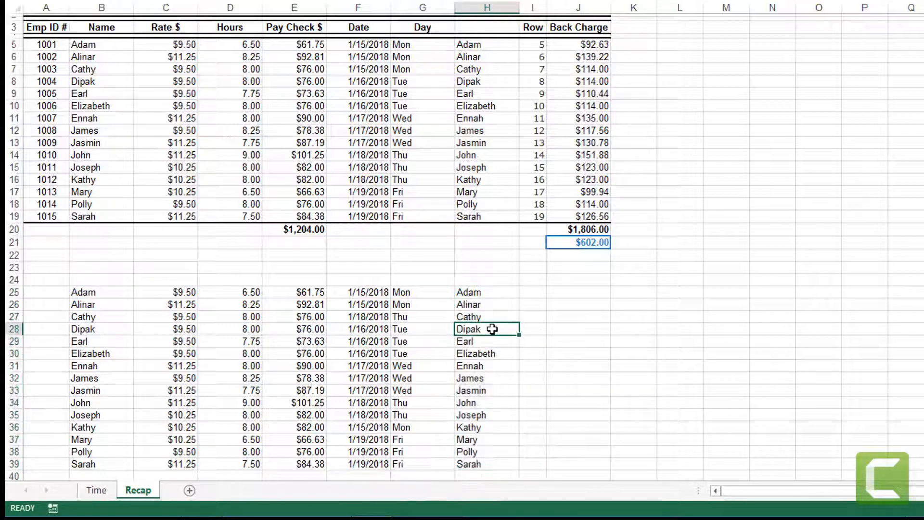
Return the row number in I25 with the formula =ROW(A25)
{"action": "left_click", "coordinate": [533, 293]}
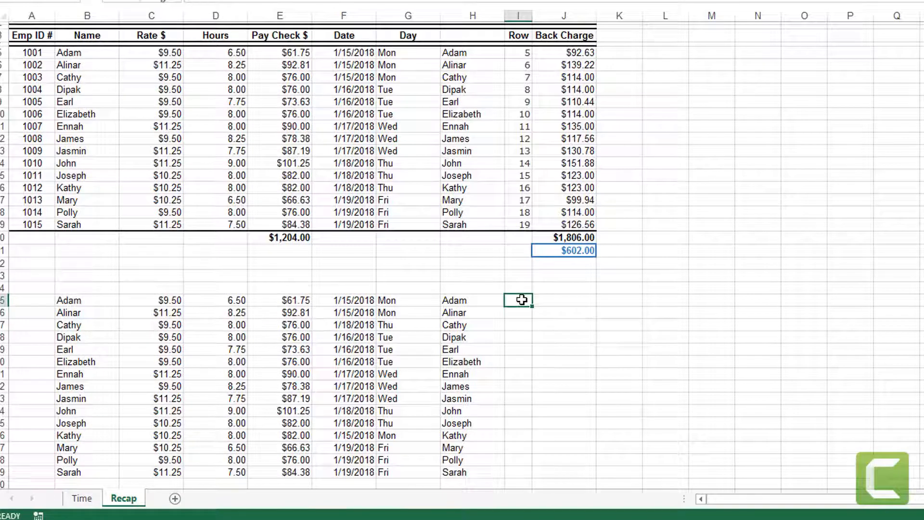
{"action": "type", "text": "=ROW"}
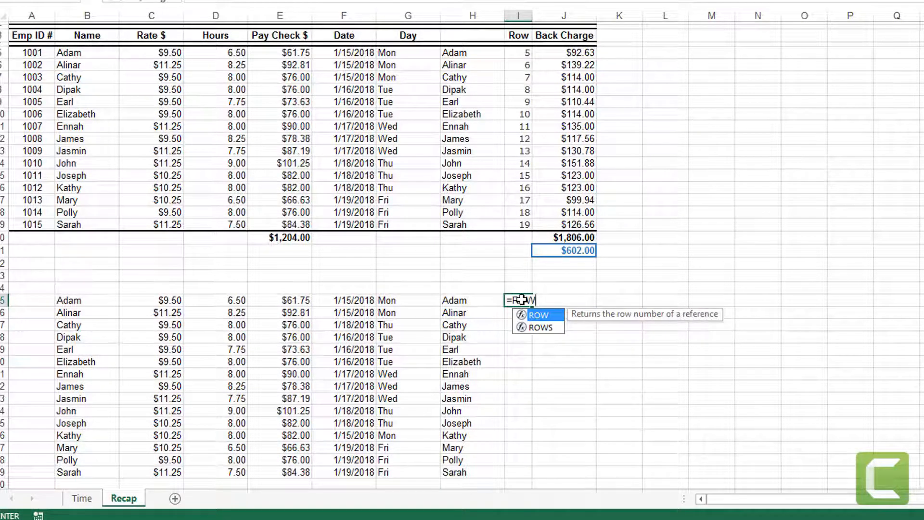
{"action": "type", "text": "("}
{"action": "left_click", "coordinate": [548, 300]}
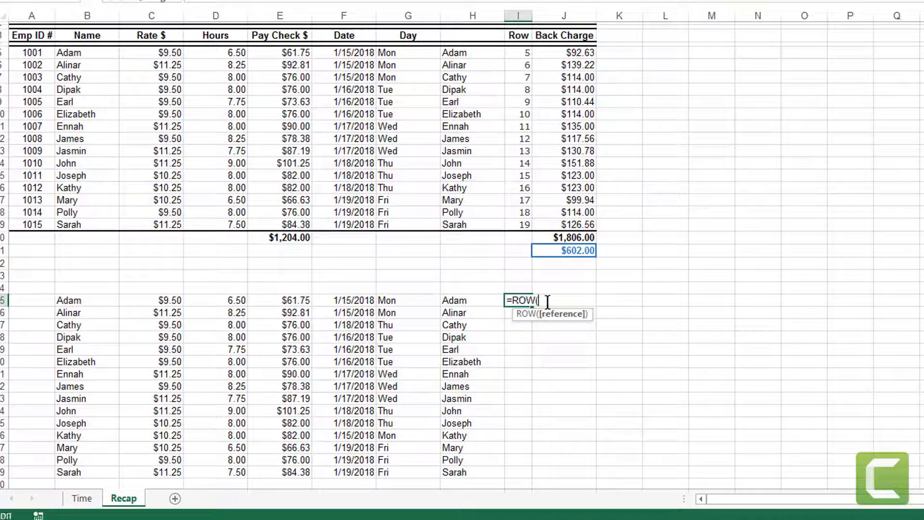
{"action": "type", "text": "A25)"}
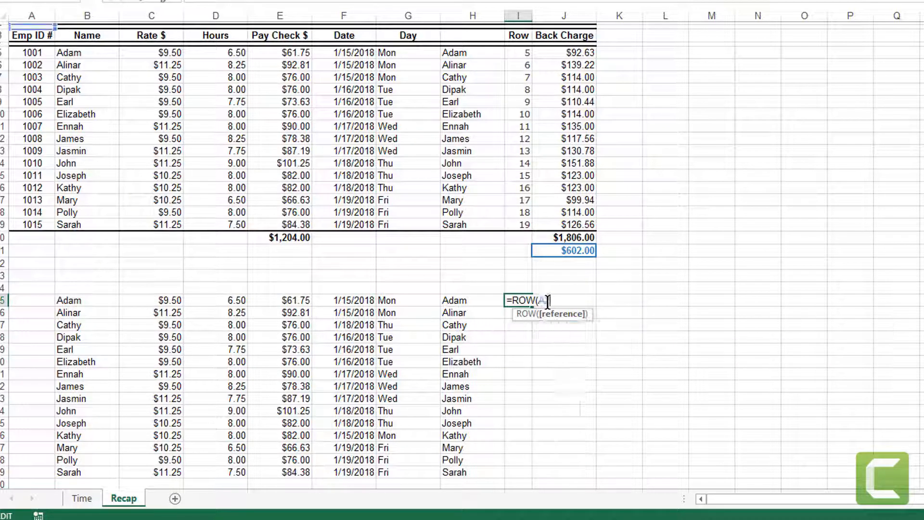
{"action": "left_click", "coordinate": [548, 300]}
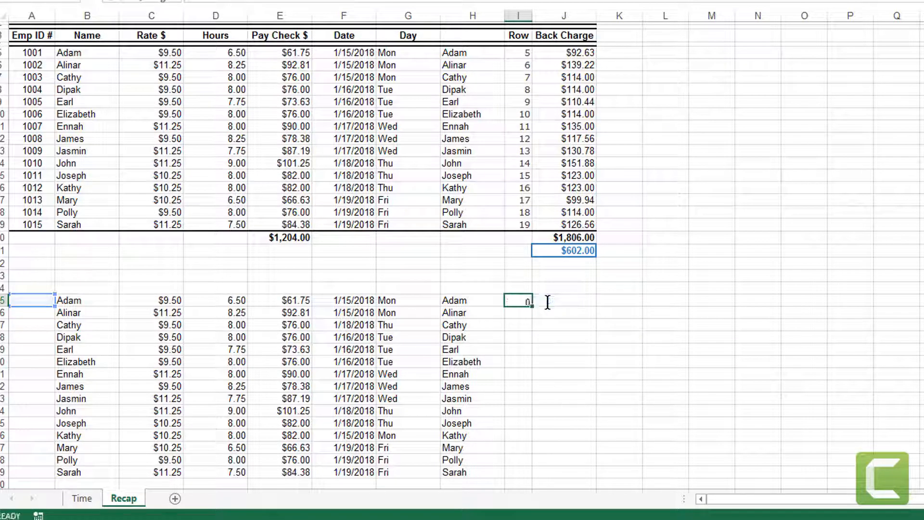
Copy the row number formula from I25 down through I39
{"action": "left_click", "coordinate": [522, 301]}
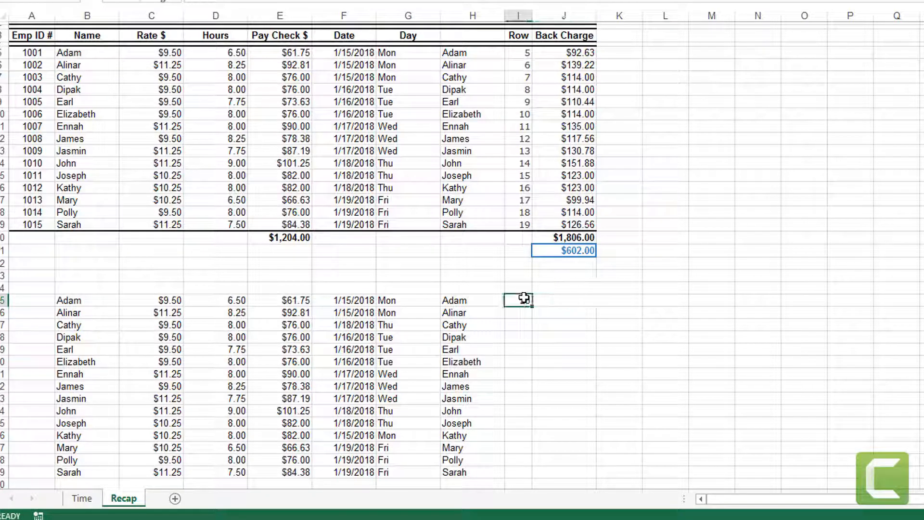
{"action": "left_click_drag", "start_coordinate": [531, 306], "coordinate": [529, 476]}
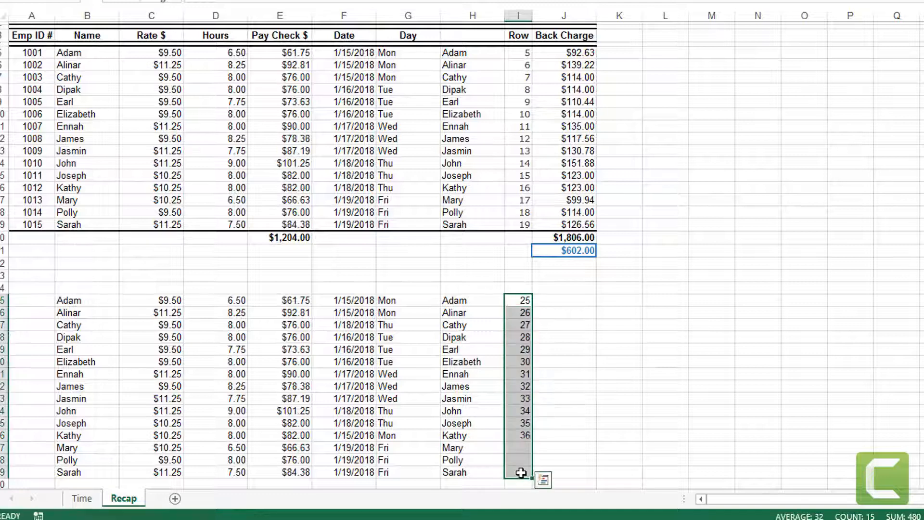
{"action": "left_click", "coordinate": [586, 313]}
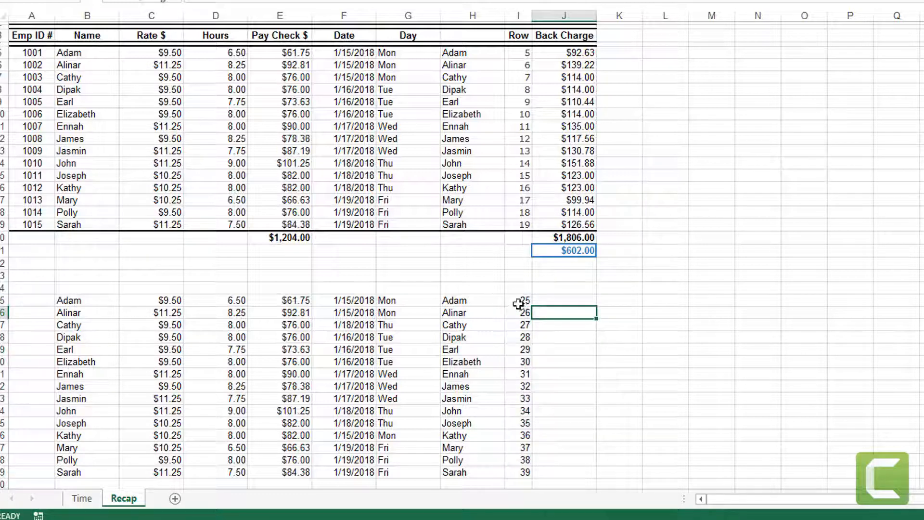
Review the name, day and date in row 33, and examine the Back Charge formula in J5 with the pay check it uses
{"action": "left_click", "coordinate": [625, 315]}
{"action": "scroll", "coordinate": [624, 313], "scroll_direction": "down", "scroll_amount": 3}
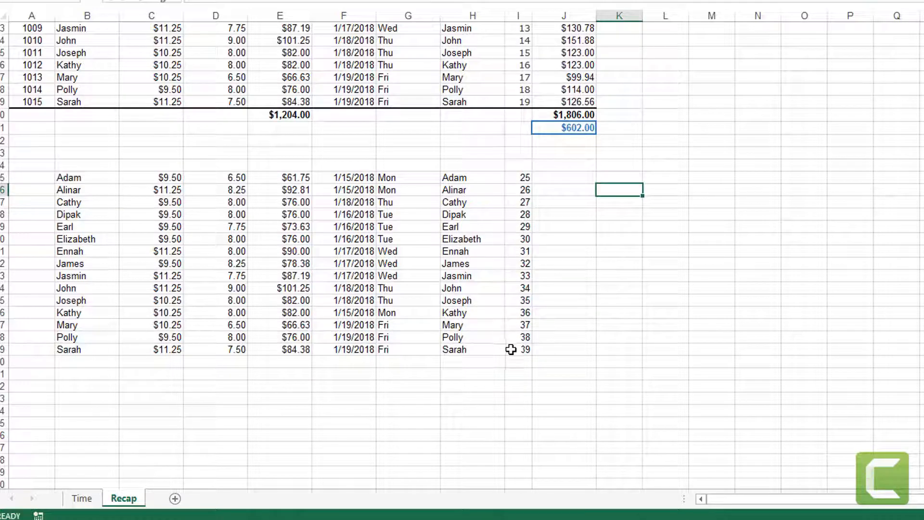
{"action": "left_click", "coordinate": [454, 275]}
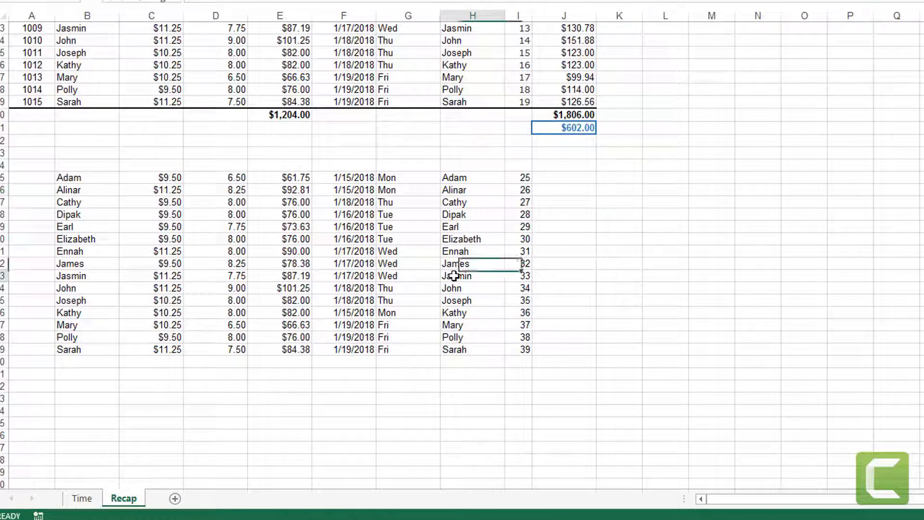
{"action": "left_click", "coordinate": [389, 277]}
{"action": "left_click", "coordinate": [353, 277]}
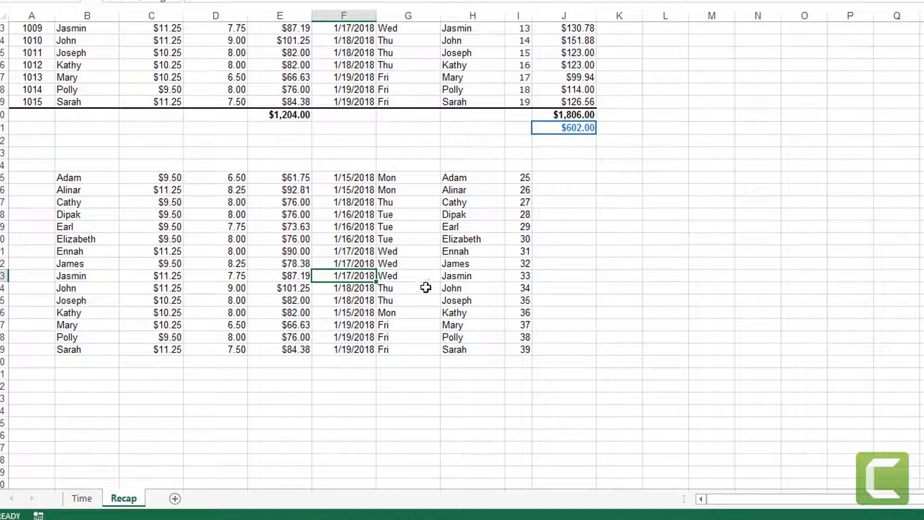
{"action": "left_click", "coordinate": [474, 386]}
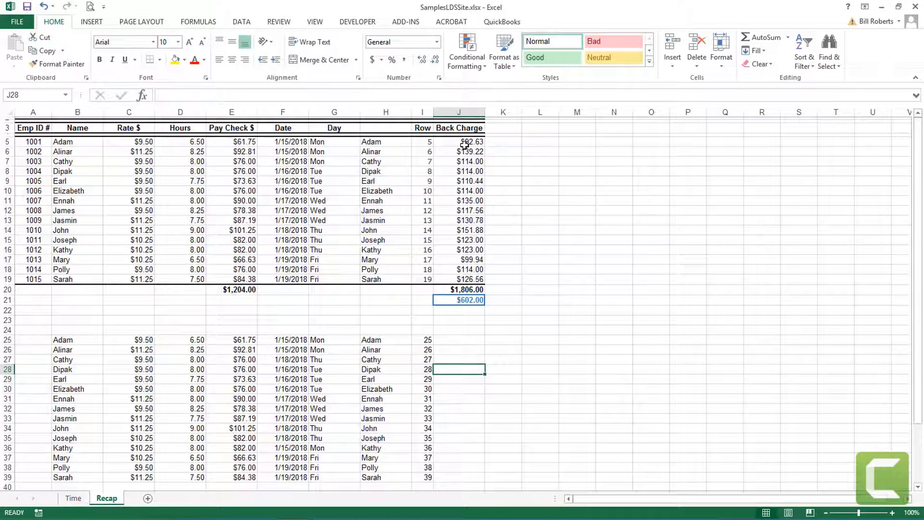
{"action": "left_click", "coordinate": [465, 144]}
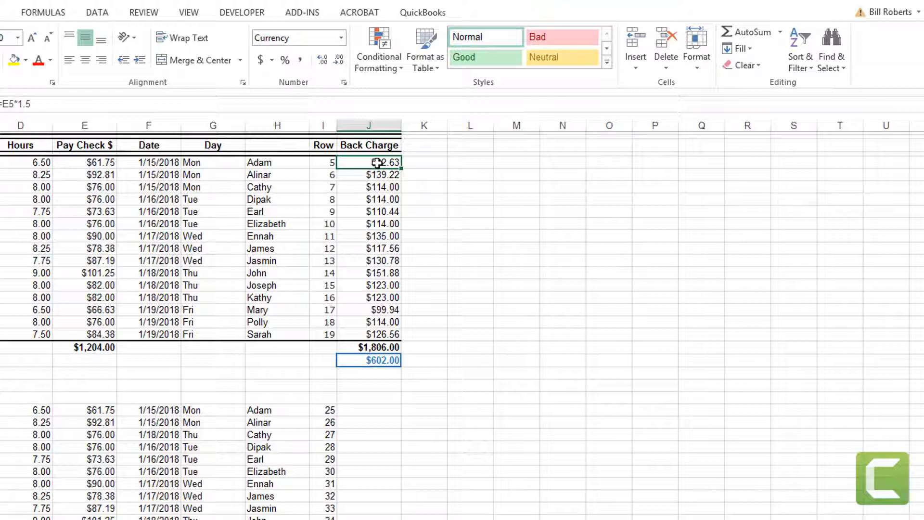
{"action": "left_click", "coordinate": [88, 164]}
{"action": "left_click", "coordinate": [381, 162]}
Calculate the back charge in J25 with the formula =(E25*1.5)
{"action": "left_click", "coordinate": [369, 410]}
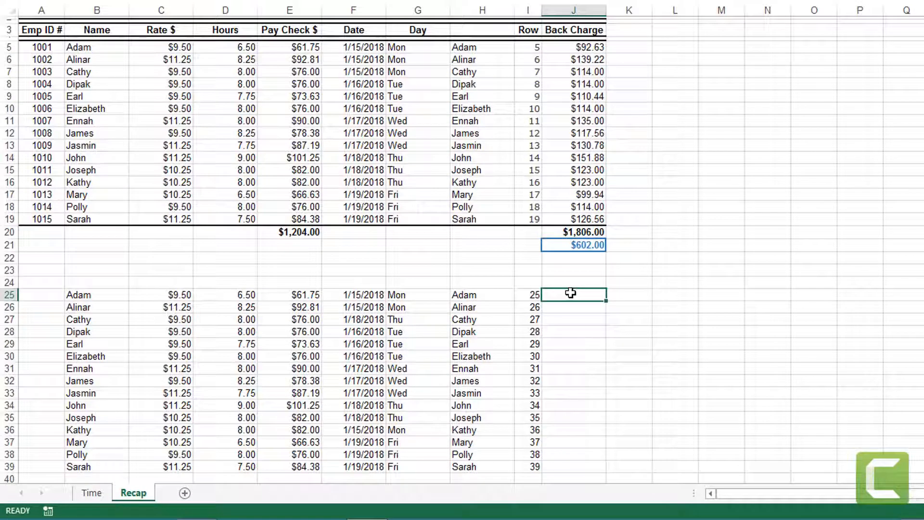
{"action": "type", "text": "="}
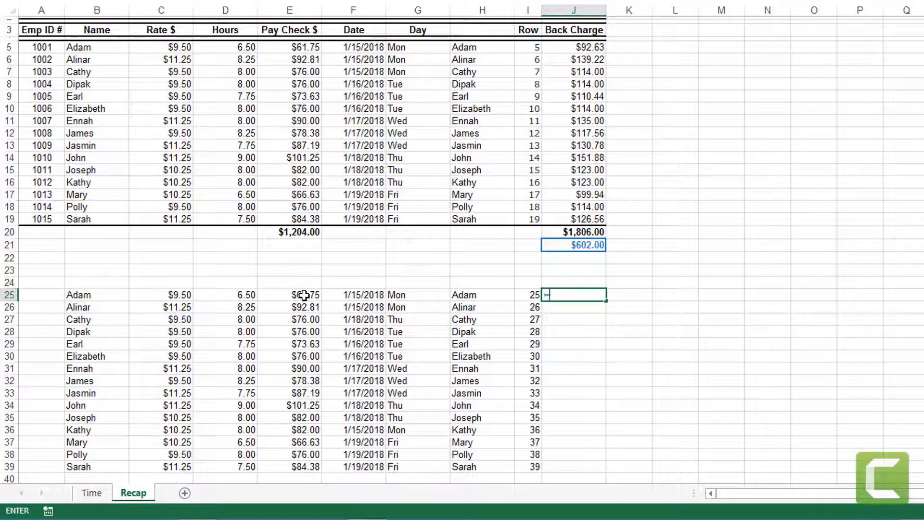
{"action": "left_click", "coordinate": [552, 292]}
{"action": "type", "text": "E"}
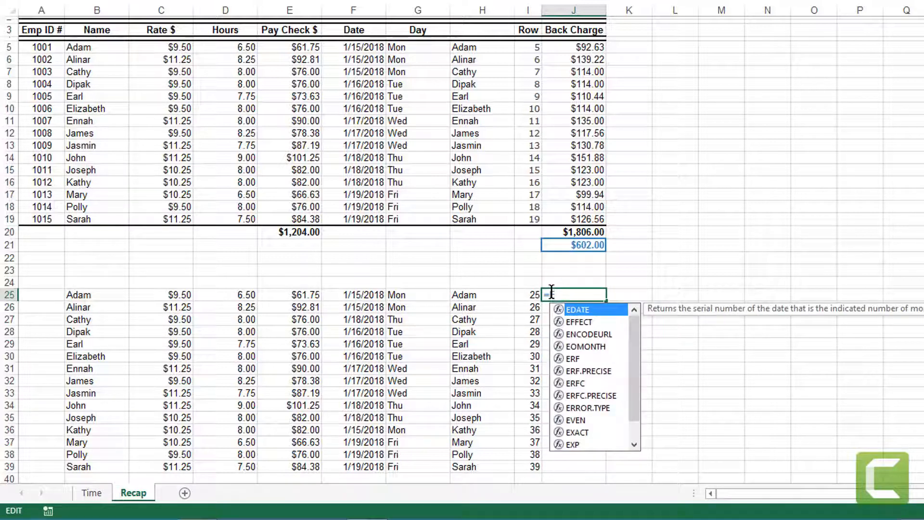
{"action": "type", "text": "25*1.5"}
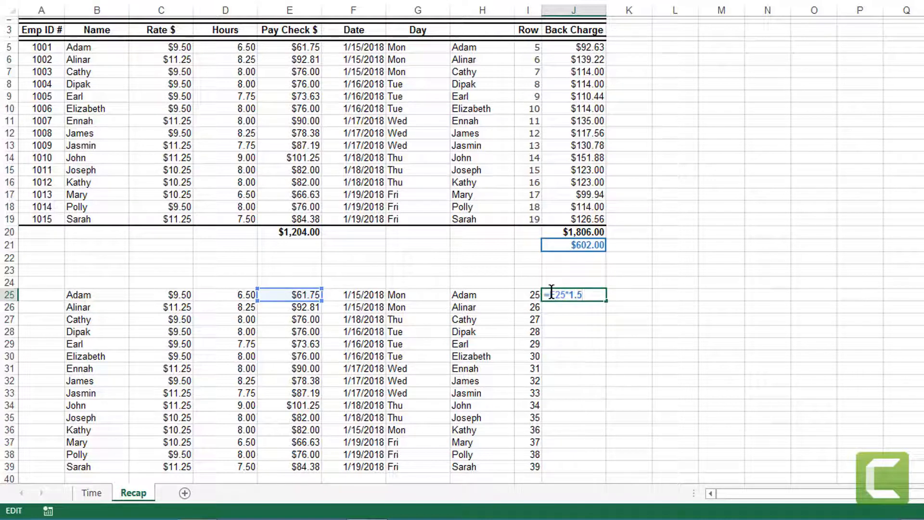
{"action": "key", "text": "Tab"}
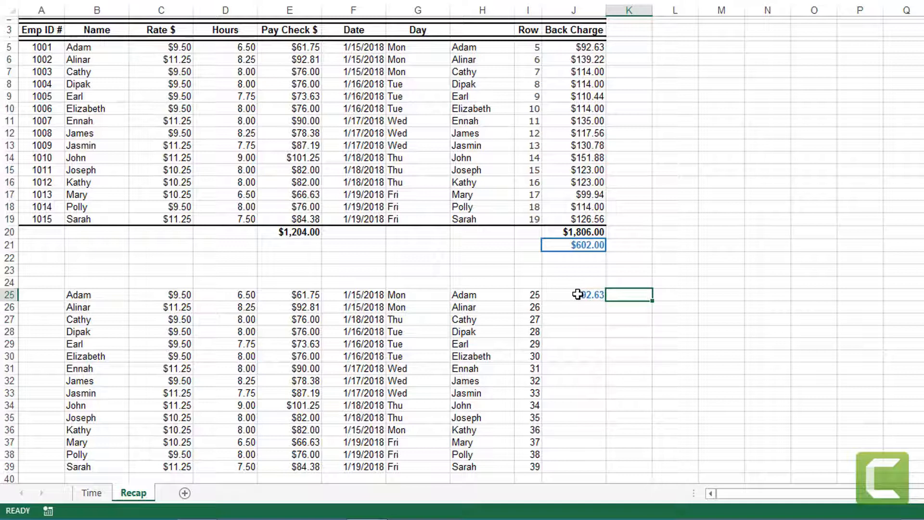
Format J25:J39 as Currency with 2 decimal places and the $ symbol
{"action": "left_click_drag", "start_coordinate": [577, 294], "coordinate": [566, 463]}
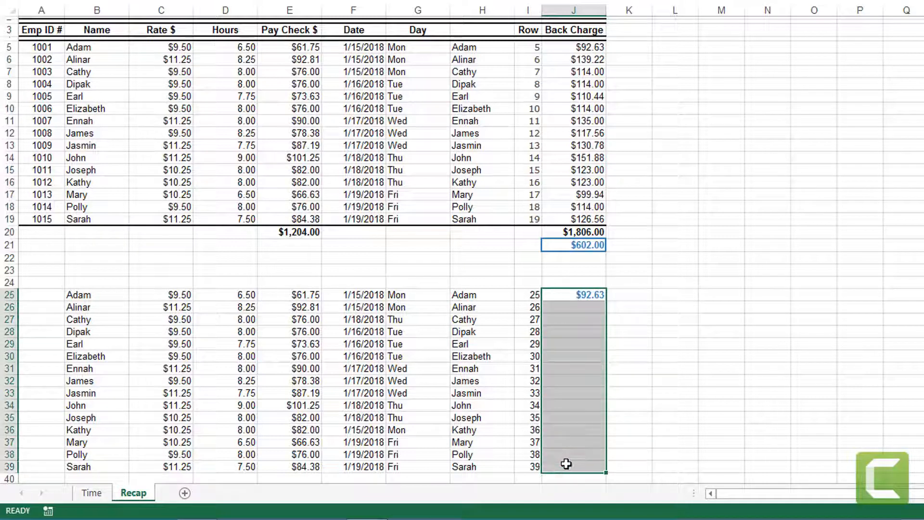
{"action": "right_click", "coordinate": [566, 463]}
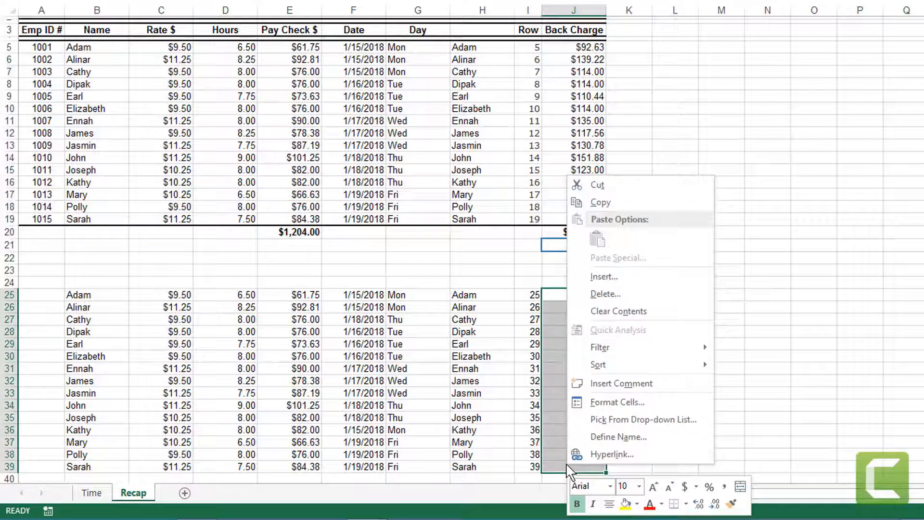
{"action": "left_click", "coordinate": [626, 400]}
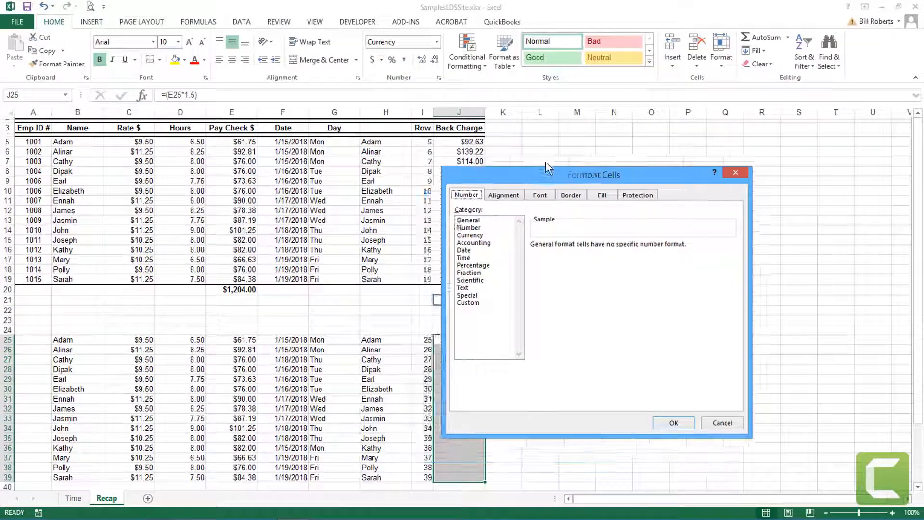
{"action": "left_click", "coordinate": [485, 201]}
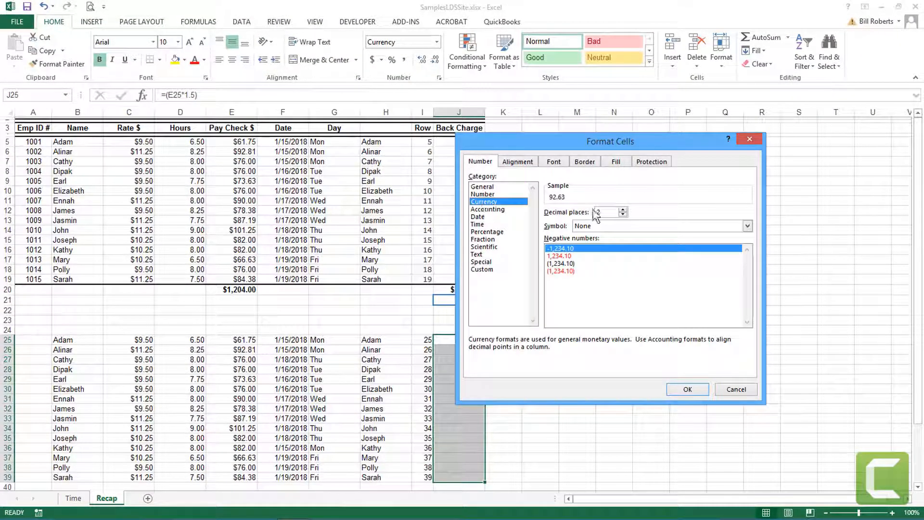
{"action": "left_click", "coordinate": [747, 226]}
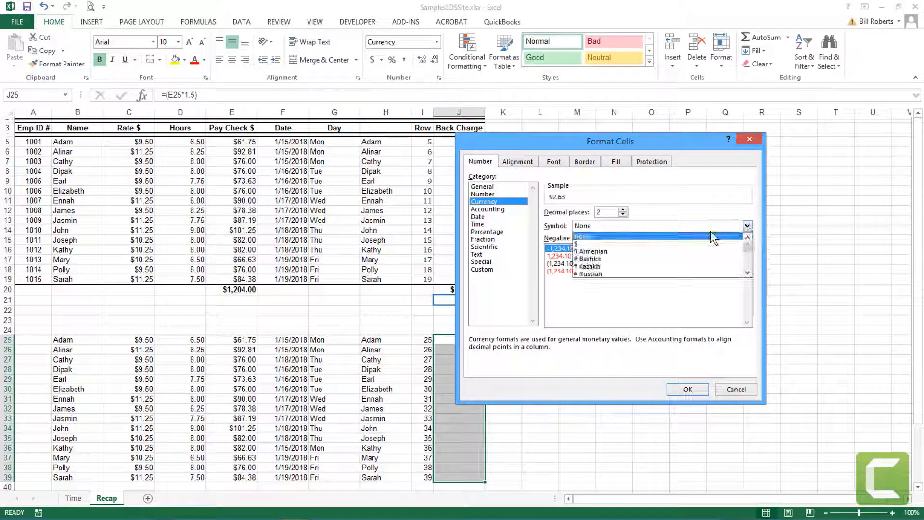
{"action": "left_click", "coordinate": [593, 245]}
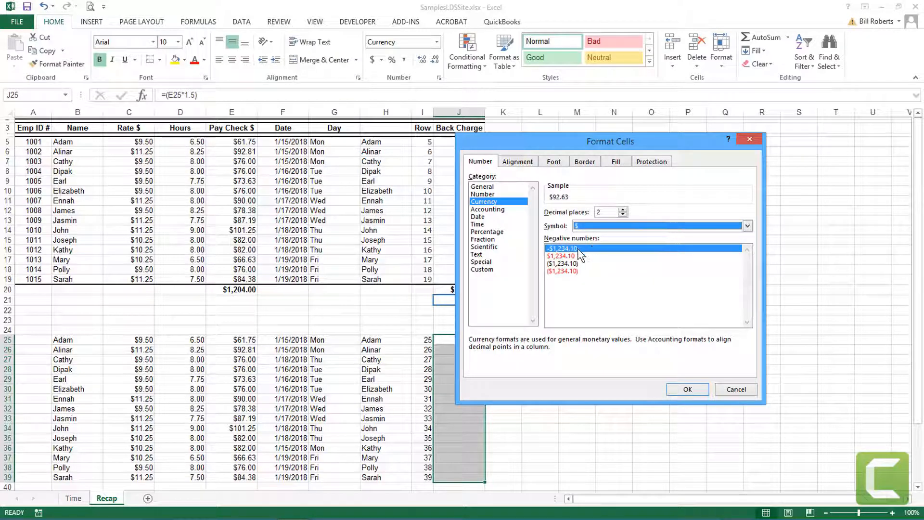
Set the font of J25:J39 to size 10 with the Automatic color and apply the cell formatting
{"action": "left_click", "coordinate": [553, 163]}
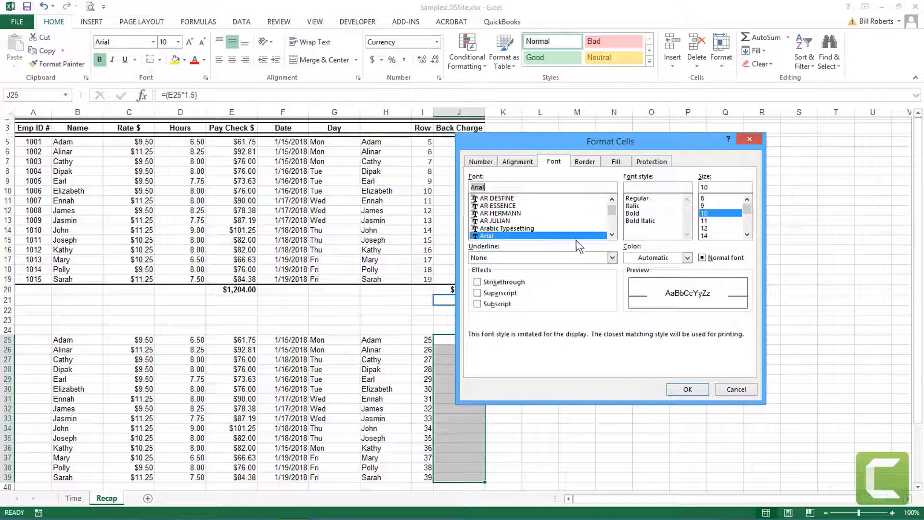
{"action": "left_click", "coordinate": [704, 213]}
{"action": "left_click", "coordinate": [688, 258]}
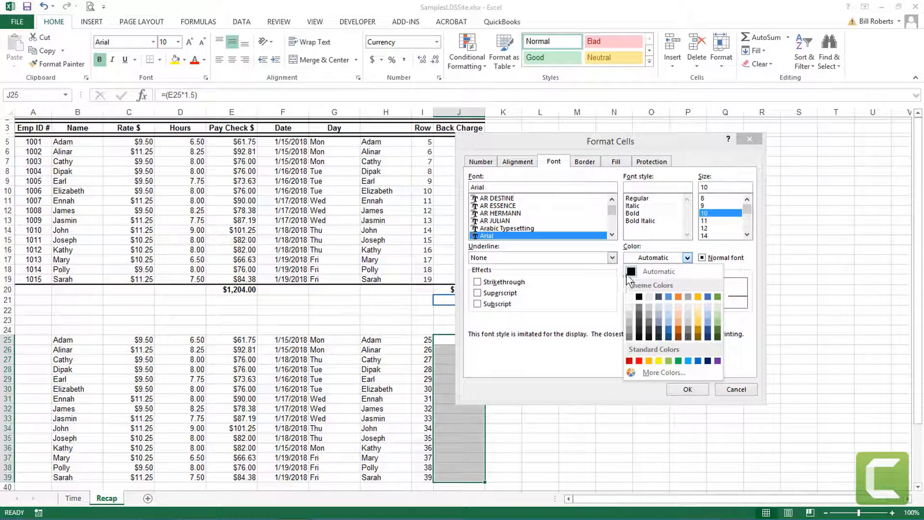
{"action": "left_click", "coordinate": [628, 274]}
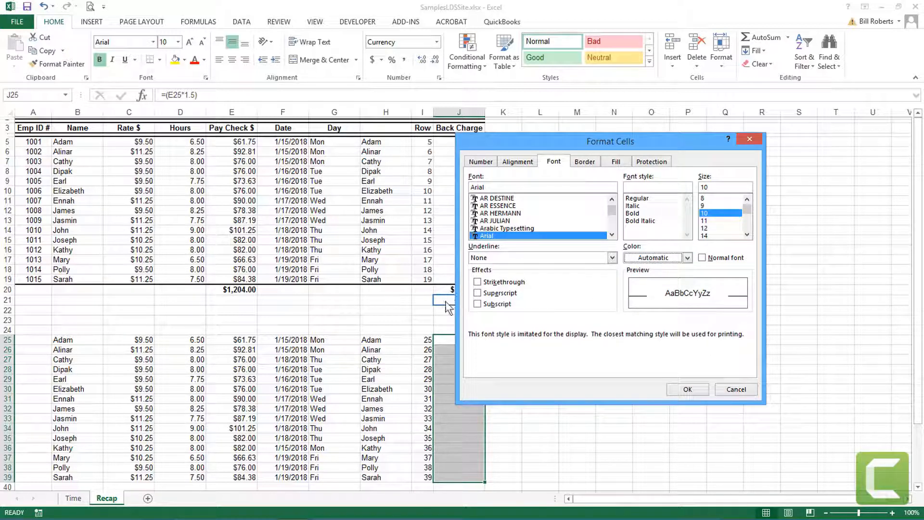
{"action": "left_click", "coordinate": [688, 390]}
{"action": "left_click", "coordinate": [521, 371]}
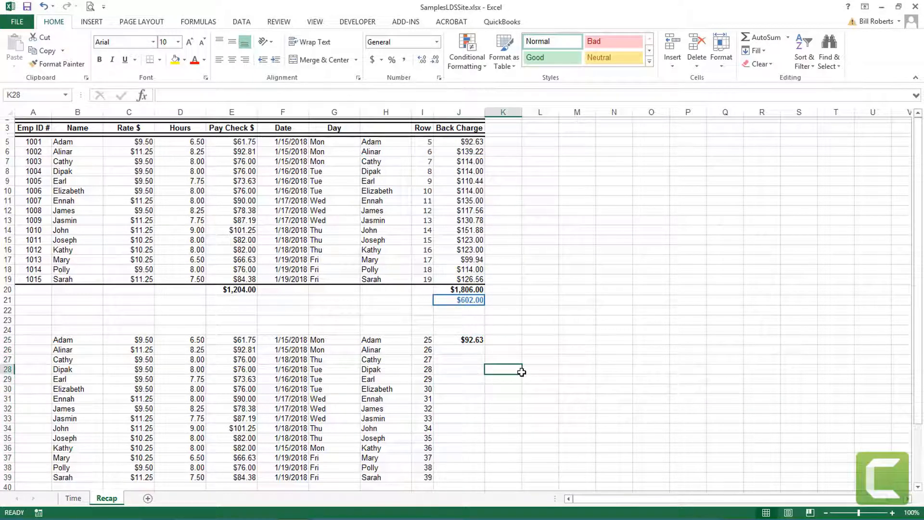
Remove the bold from J25 and copy its back charge formula down through J39
{"action": "left_click", "coordinate": [453, 340]}
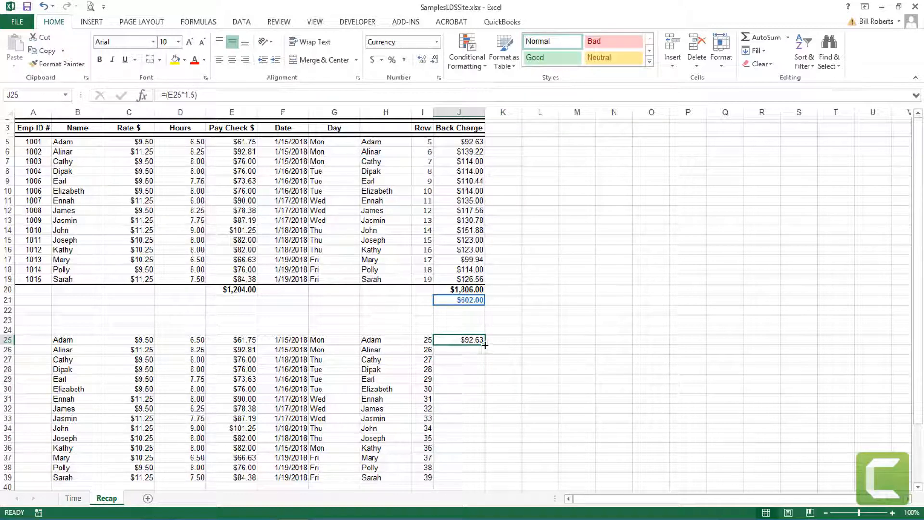
{"action": "left_click_drag", "start_coordinate": [485, 345], "coordinate": [460, 479]}
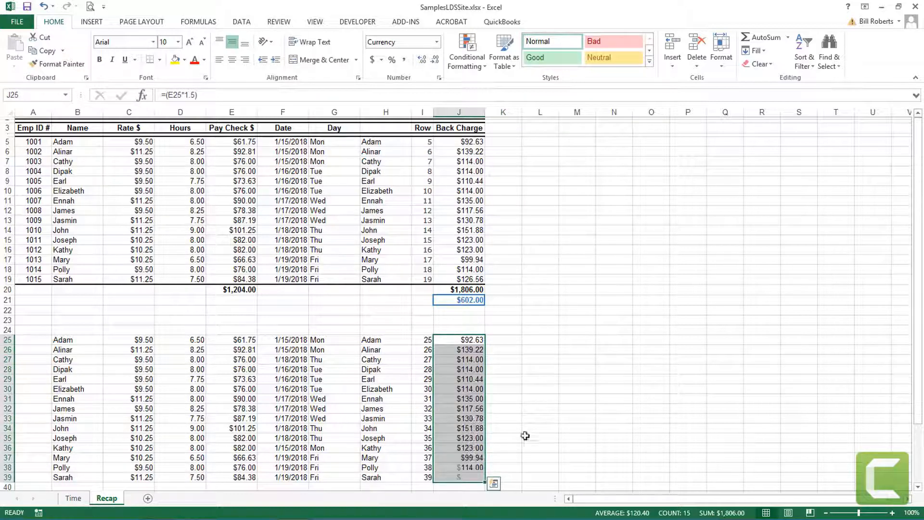
{"action": "left_click", "coordinate": [553, 401]}
Enter the first two employee IDs from A5:A6 in A25 and A26, and extend the series down through A39
{"action": "scroll", "coordinate": [570, 397], "scroll_direction": "down", "scroll_amount": 3}
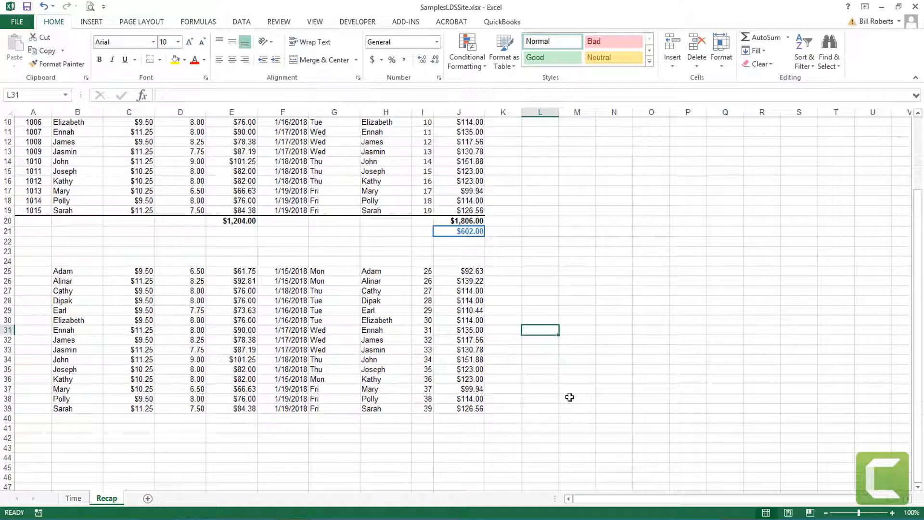
{"action": "scroll", "coordinate": [40, 301], "scroll_direction": "up", "scroll_amount": 1}
{"action": "left_click", "coordinate": [40, 301]}
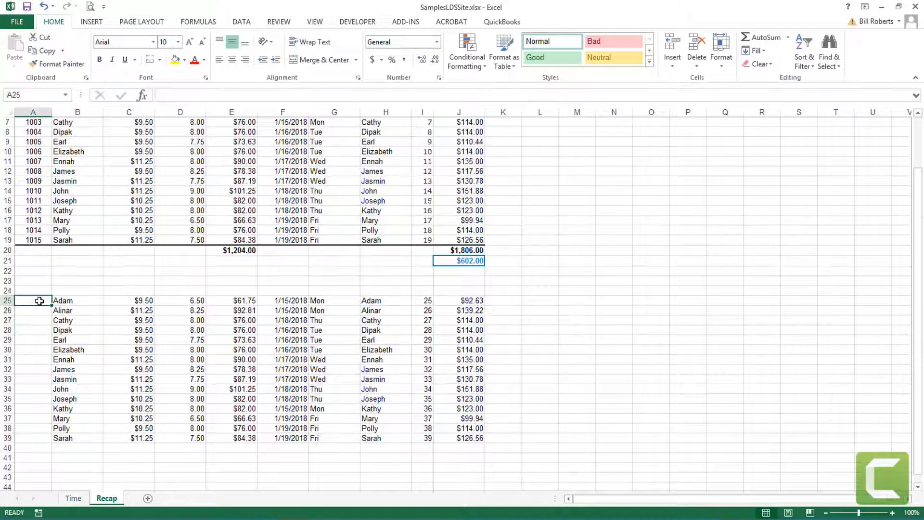
{"action": "scroll", "coordinate": [39, 301], "scroll_direction": "up", "scroll_amount": 1}
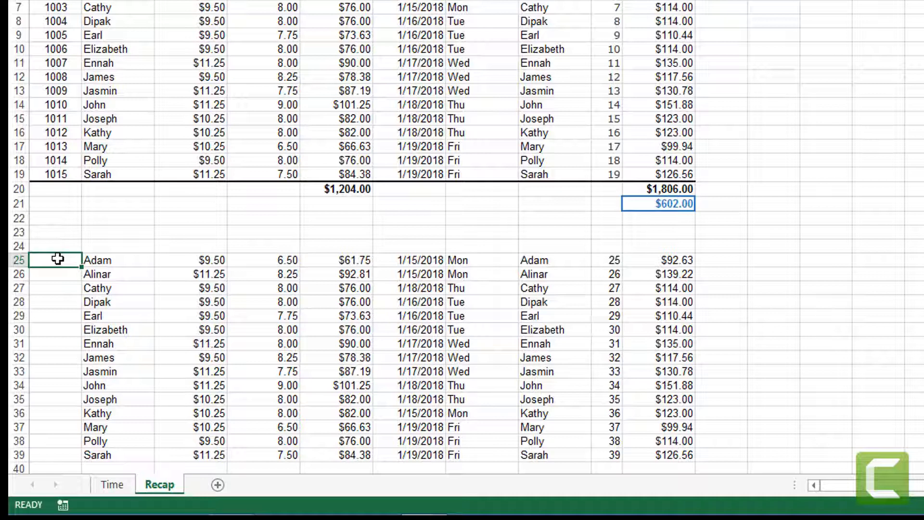
{"action": "type", "text": "1001"}
{"action": "key", "text": "Return"}
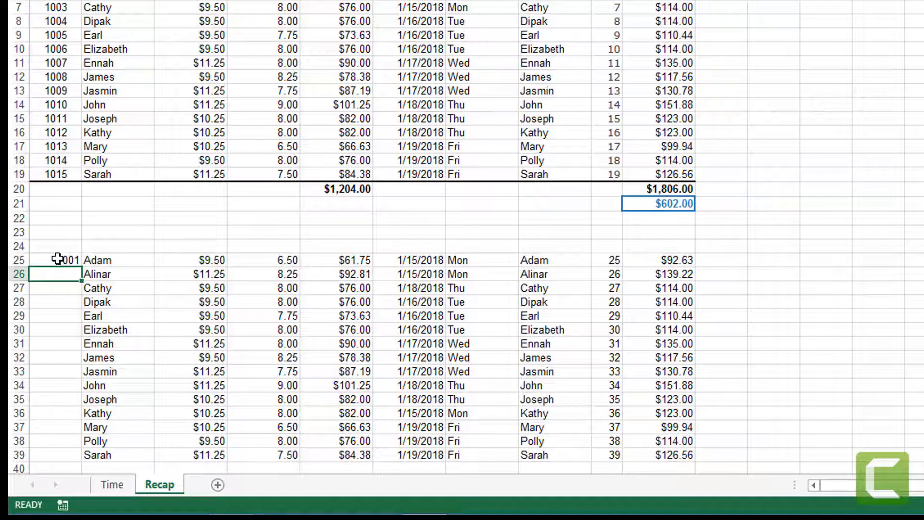
{"action": "type", "text": "1002"}
{"action": "left_click_drag", "start_coordinate": [58, 258], "coordinate": [53, 463]}
{"action": "scroll", "coordinate": [158, 461], "scroll_direction": "down", "scroll_amount": 1}
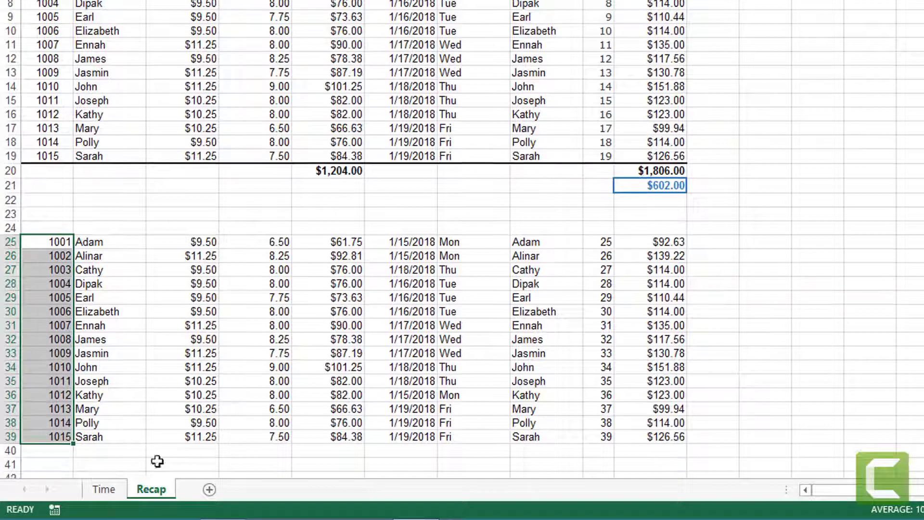
{"action": "left_click", "coordinate": [46, 451]}
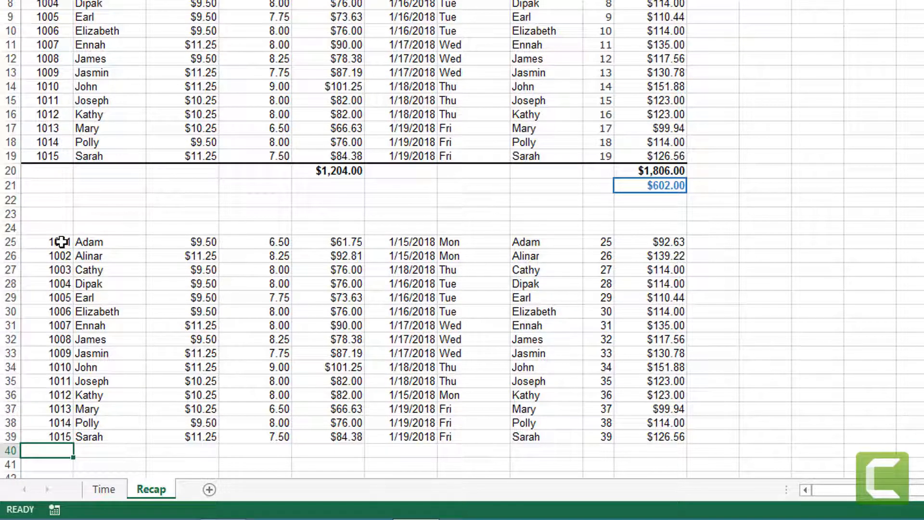
Add a medium solid bottom border to A39:J39, under the last row of the rebuilt table
{"action": "scroll", "coordinate": [732, 306], "scroll_direction": "down", "scroll_amount": 3}
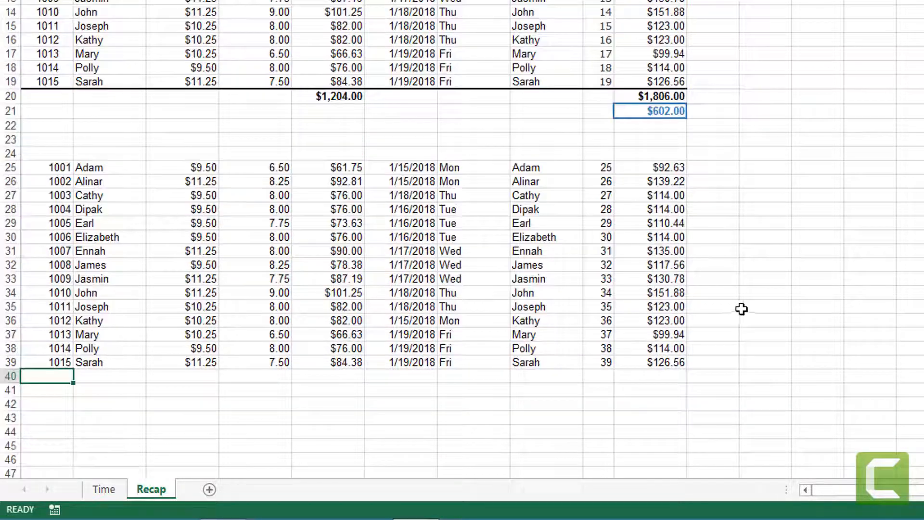
{"action": "left_click_drag", "start_coordinate": [57, 320], "coordinate": [649, 323]}
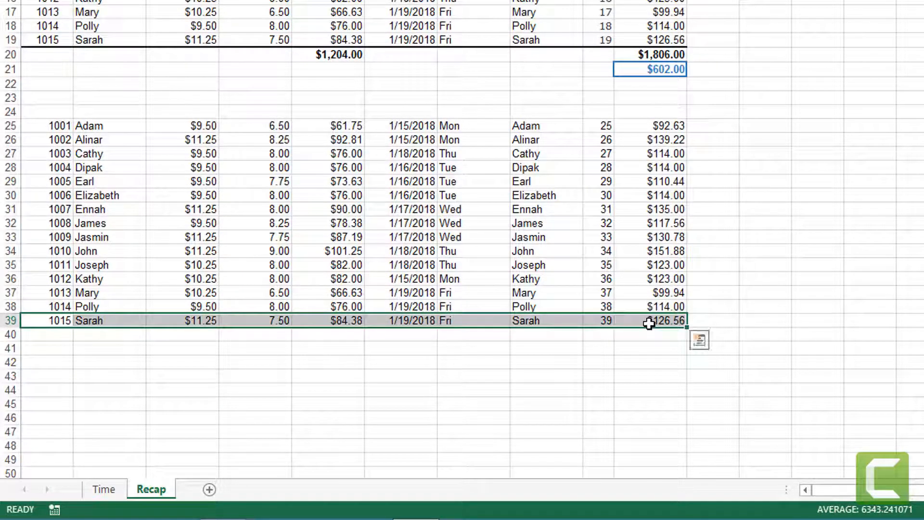
{"action": "right_click", "coordinate": [648, 326]}
{"action": "left_click", "coordinate": [697, 254]}
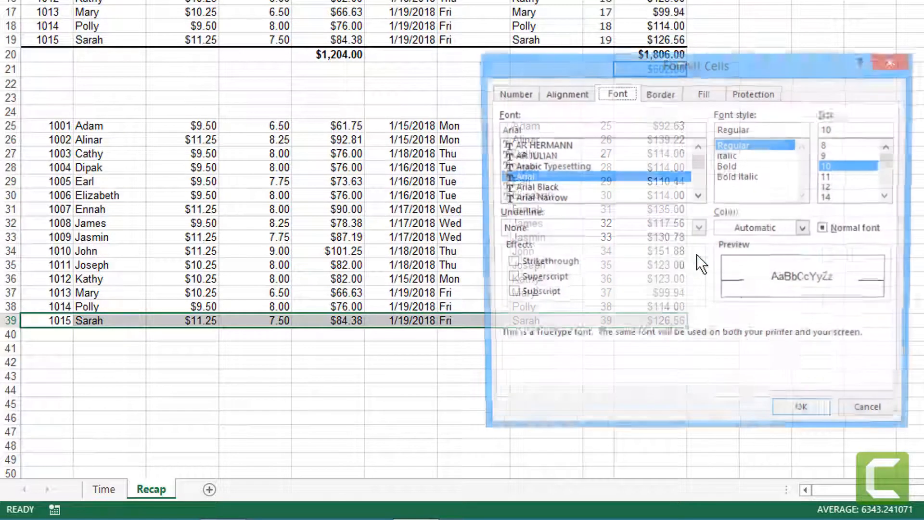
{"action": "left_click", "coordinate": [662, 95]}
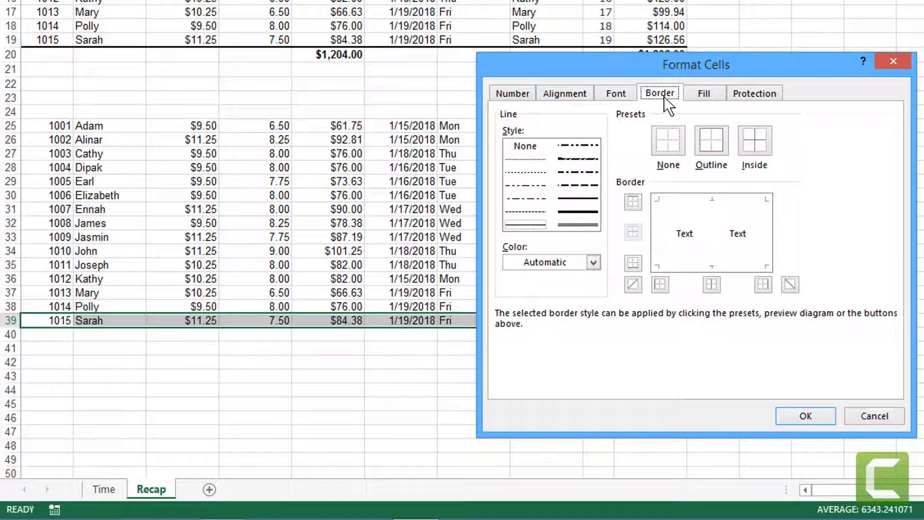
{"action": "left_click", "coordinate": [584, 199]}
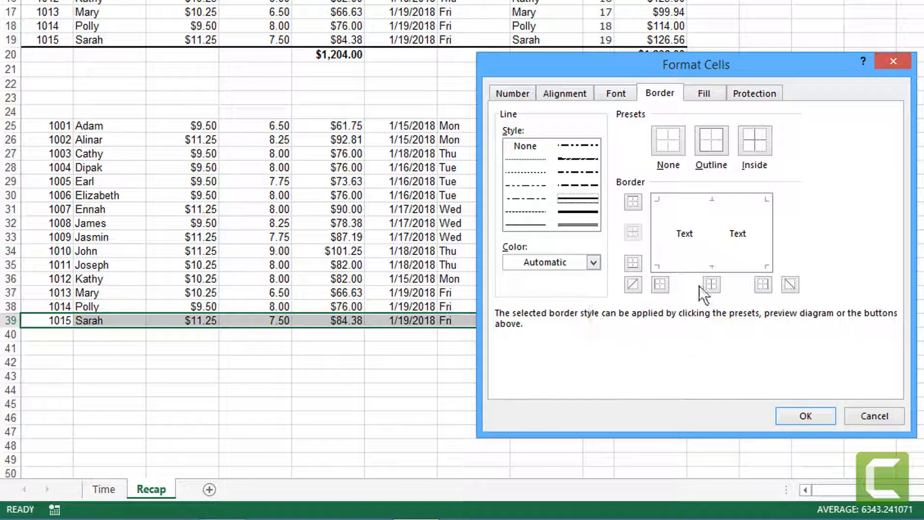
{"action": "left_click", "coordinate": [692, 266]}
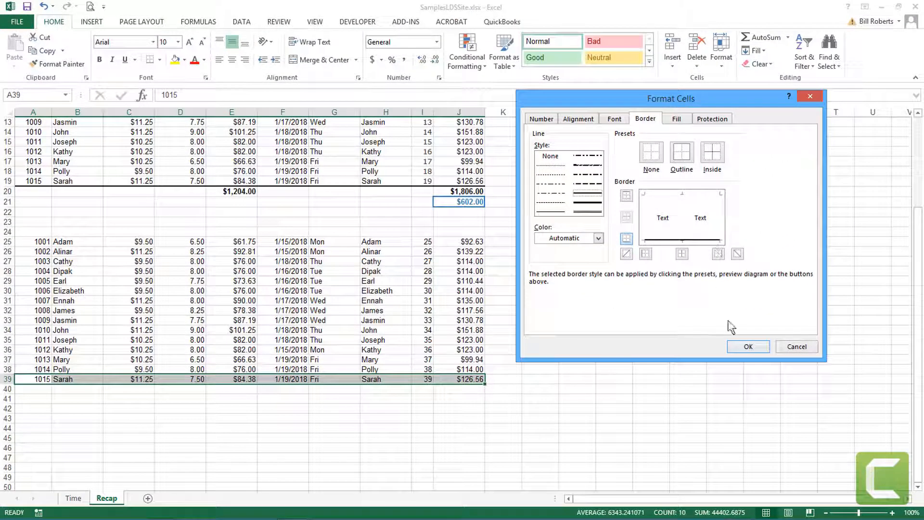
{"action": "left_click", "coordinate": [747, 346]}
{"action": "left_click", "coordinate": [570, 359]}
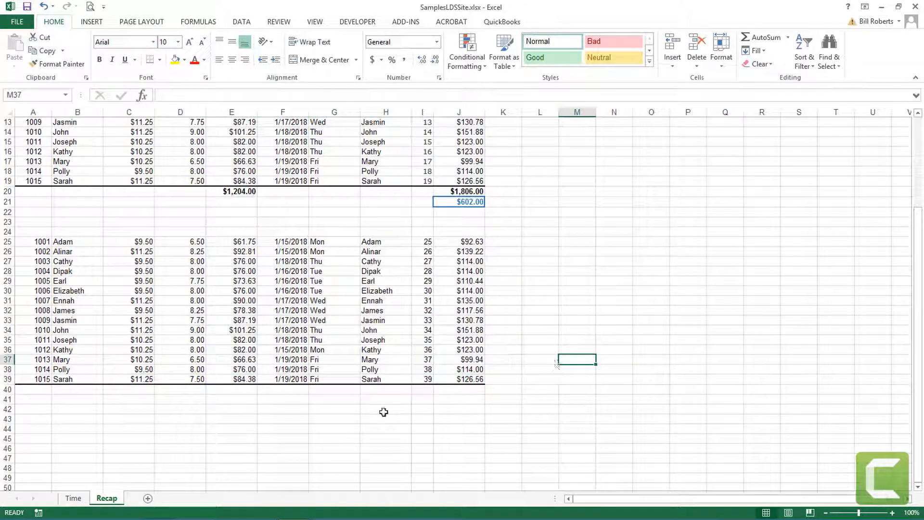
Total the pay check amounts of the rebuilt table in E40 with =SUM(E25:E39)
{"action": "left_click", "coordinate": [234, 392]}
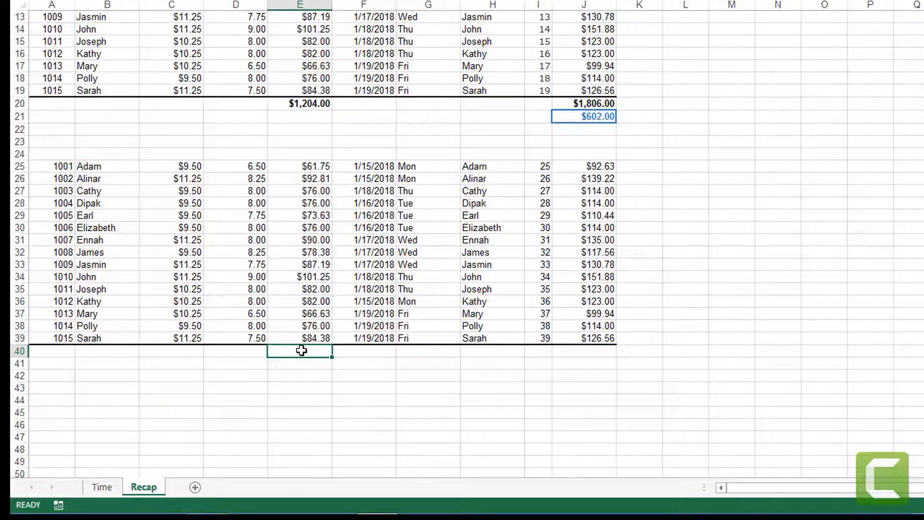
{"action": "type", "text": "=Sum"}
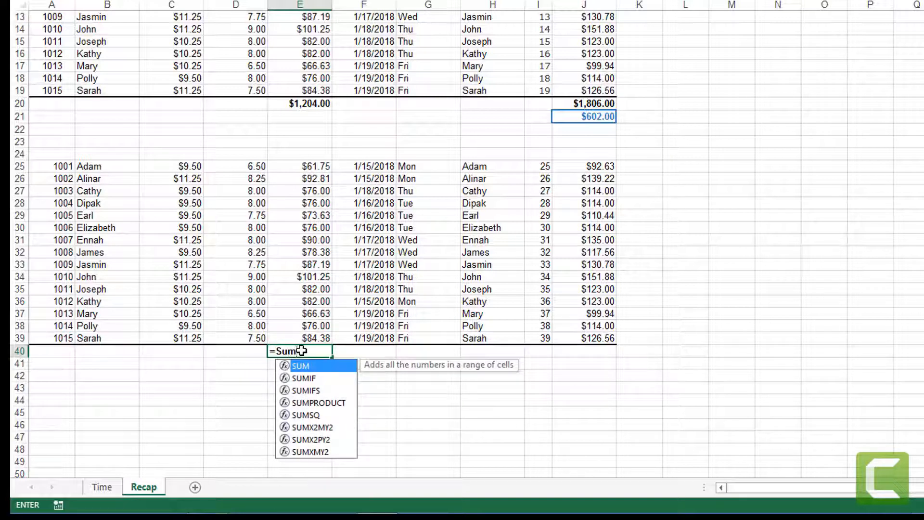
{"action": "type", "text": "("}
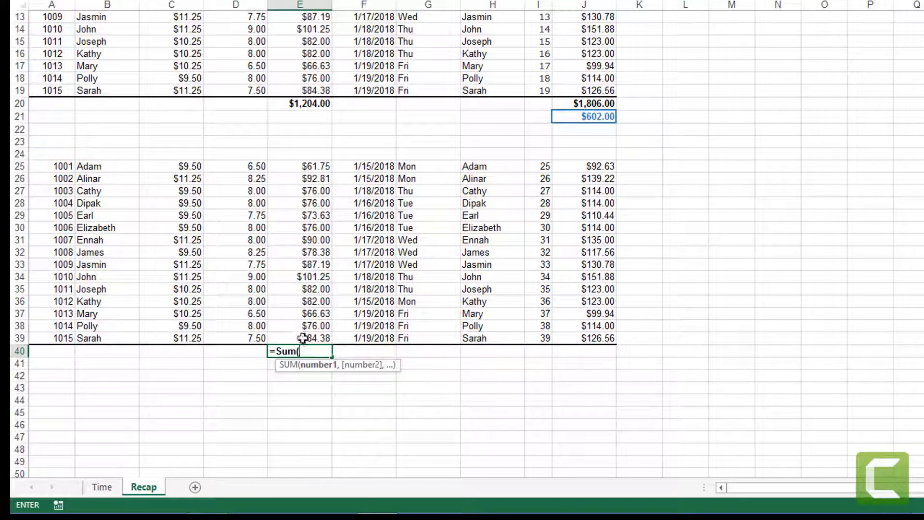
{"action": "left_click", "coordinate": [306, 337]}
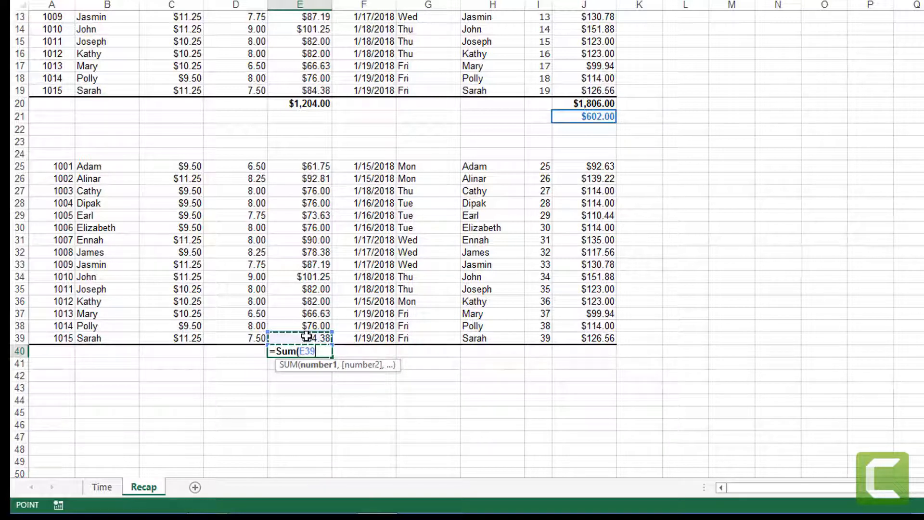
{"action": "left_click", "coordinate": [307, 169]}
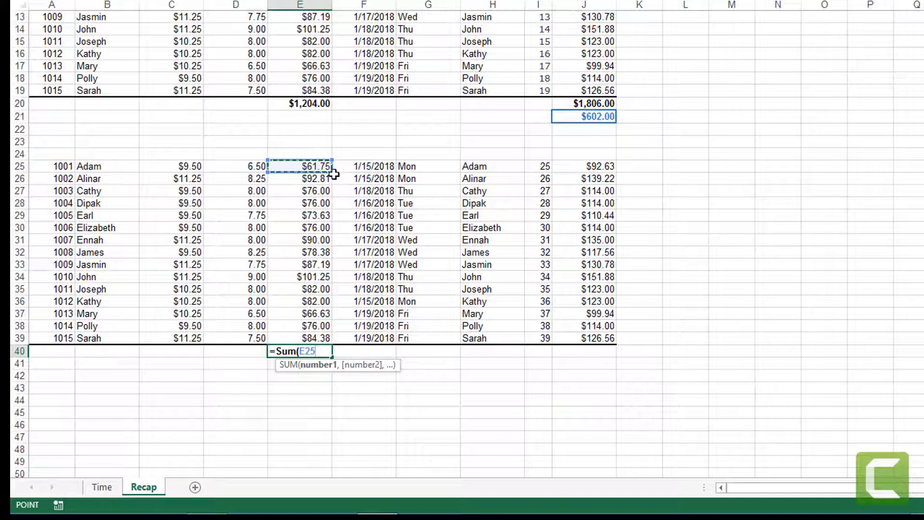
{"action": "left_click_drag", "start_coordinate": [312, 166], "coordinate": [332, 341]}
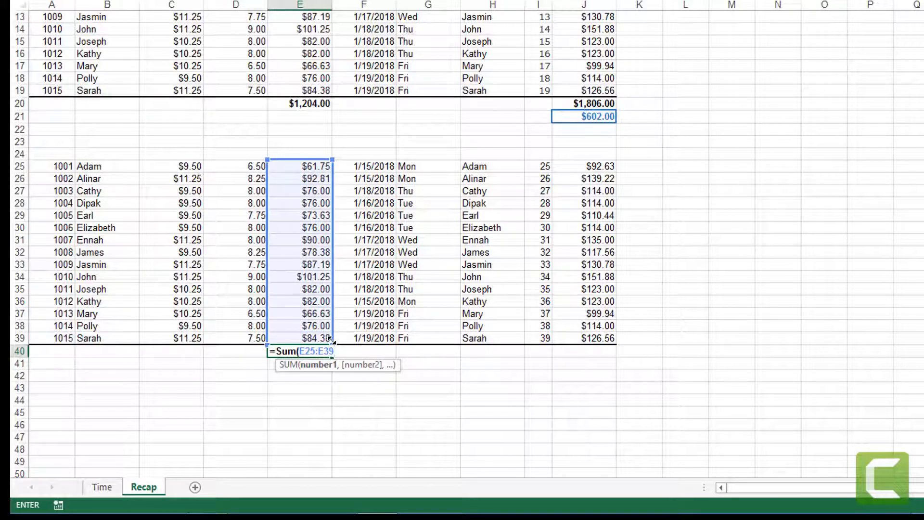
{"action": "type", "text": ")"}
{"action": "key", "text": "Tab"}
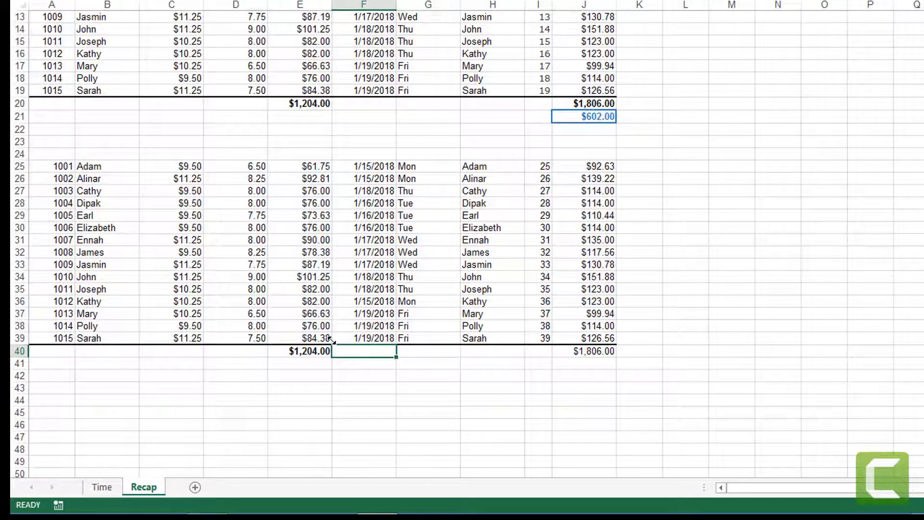
Examine the back charge formula in J40 and compare it with the original table's total formula in J20
{"action": "left_click", "coordinate": [319, 350]}
{"action": "left_click", "coordinate": [595, 355]}
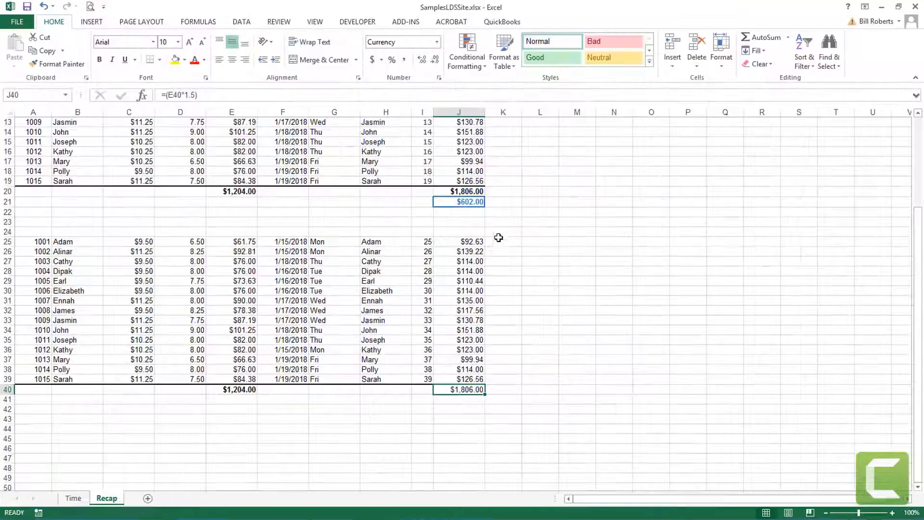
{"action": "left_click", "coordinate": [467, 400]}
{"action": "left_click", "coordinate": [466, 391]}
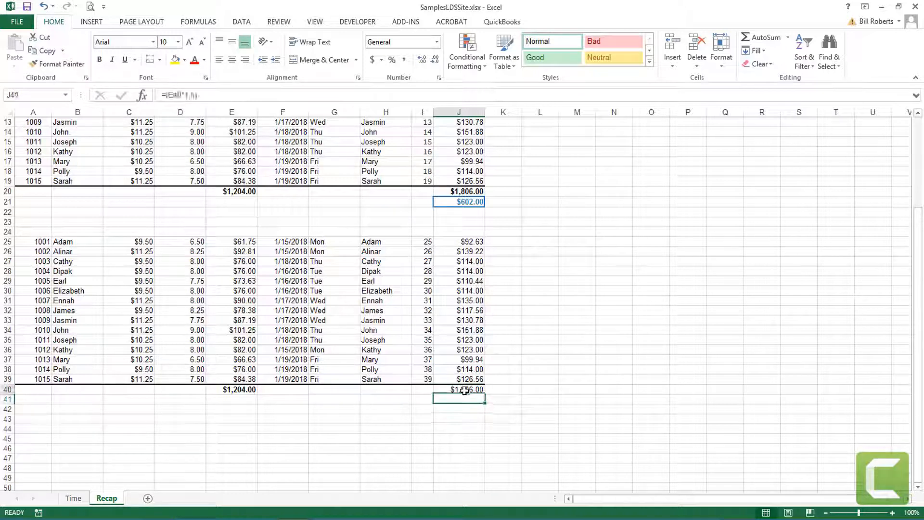
{"action": "double_click", "coordinate": [465, 389]}
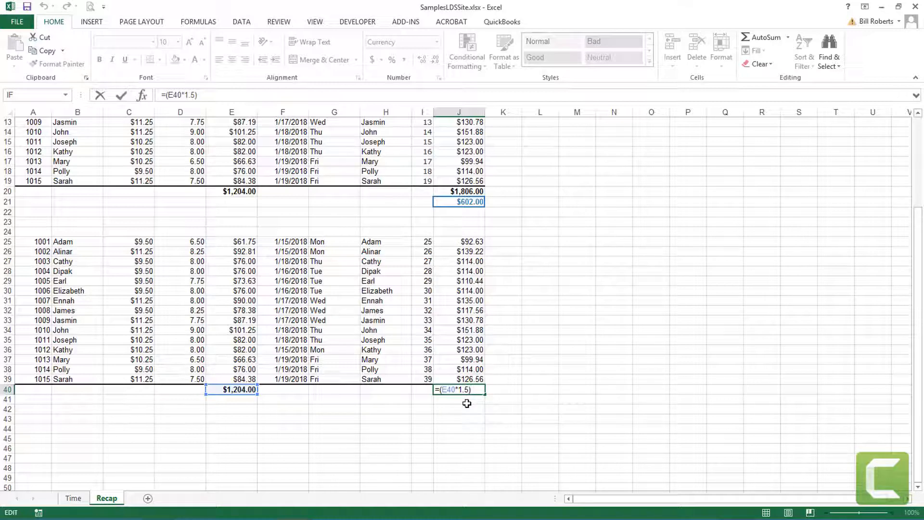
{"action": "key", "text": "ctrl+Return"}
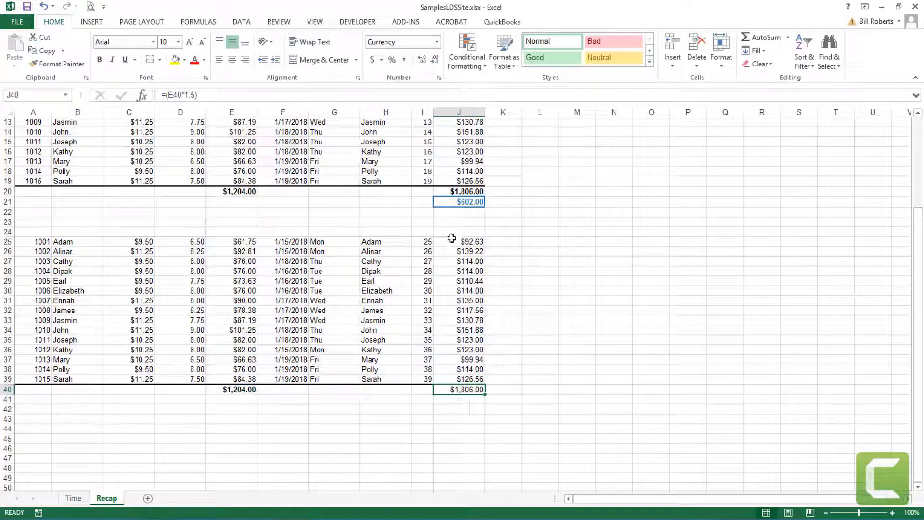
{"action": "scroll", "coordinate": [516, 206], "scroll_direction": "up", "scroll_amount": 3}
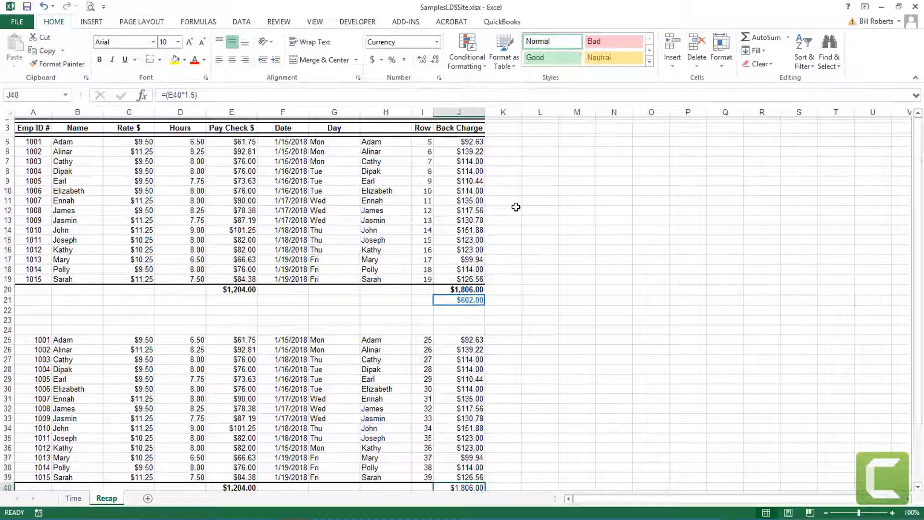
{"action": "double_click", "coordinate": [465, 289]}
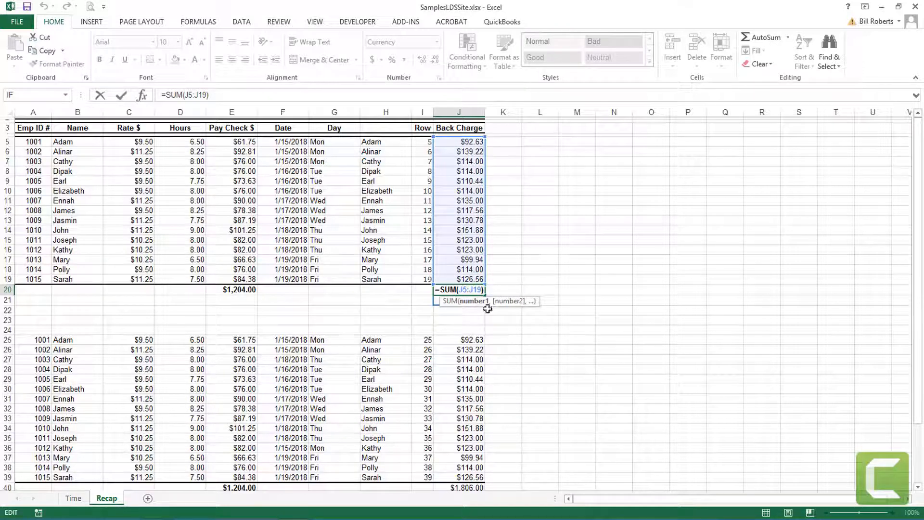
{"action": "left_click", "coordinate": [504, 319]}
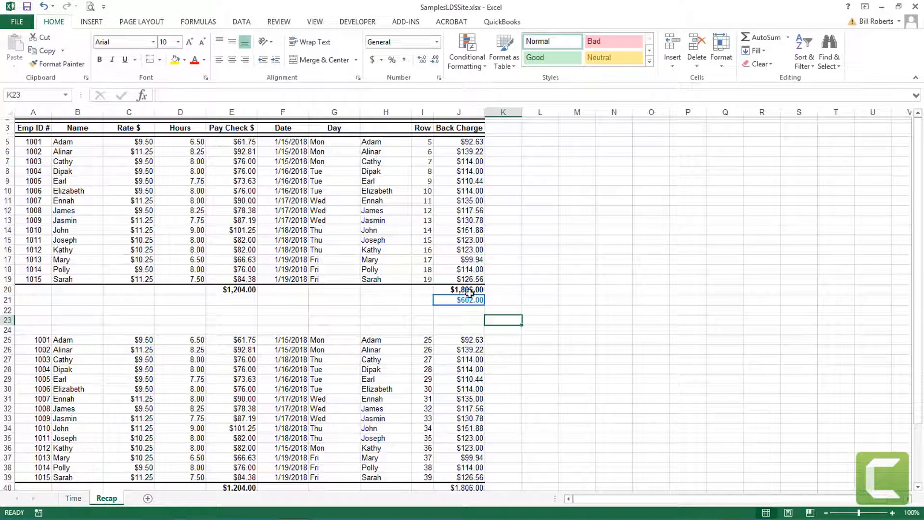
Replace the formula in J40 with =SUM(J25:J39) and make the total bold
{"action": "scroll", "coordinate": [503, 363], "scroll_direction": "down", "scroll_amount": 1}
{"action": "left_click", "coordinate": [463, 449]}
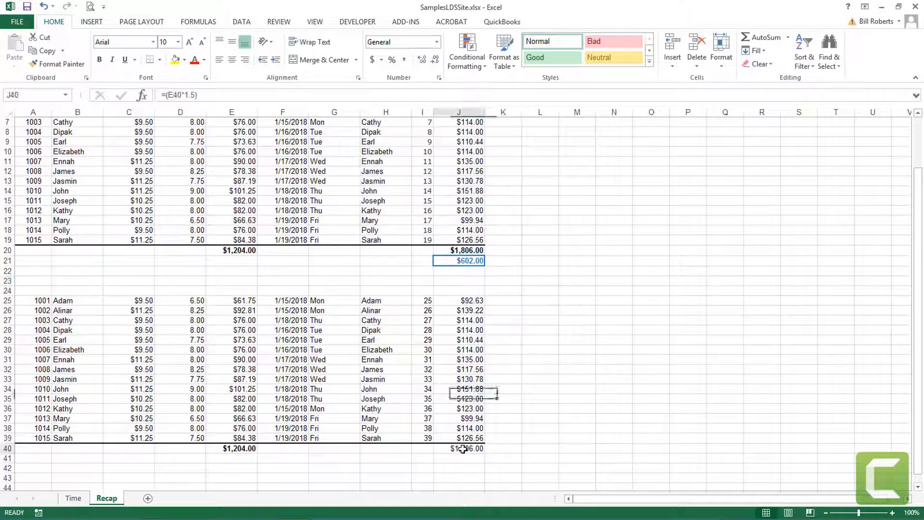
{"action": "double_click", "coordinate": [455, 449]}
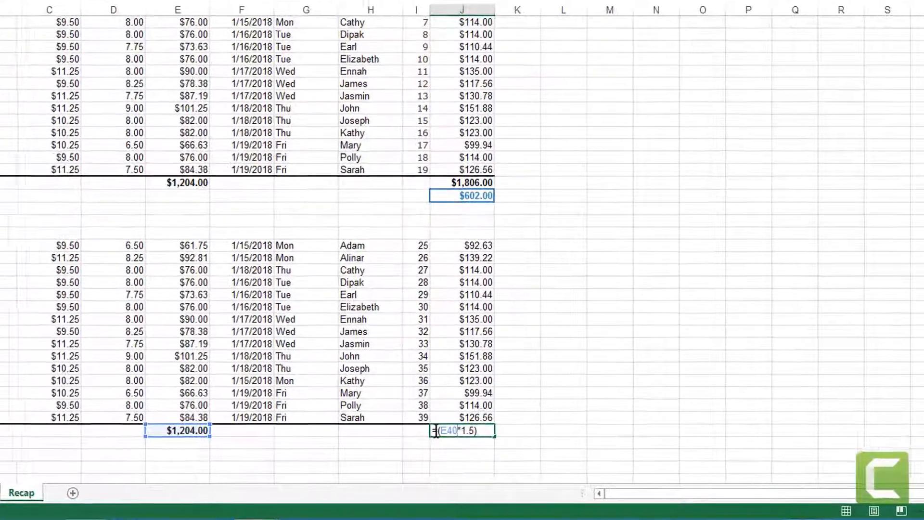
{"action": "left_click_drag", "start_coordinate": [436, 431], "coordinate": [510, 429]}
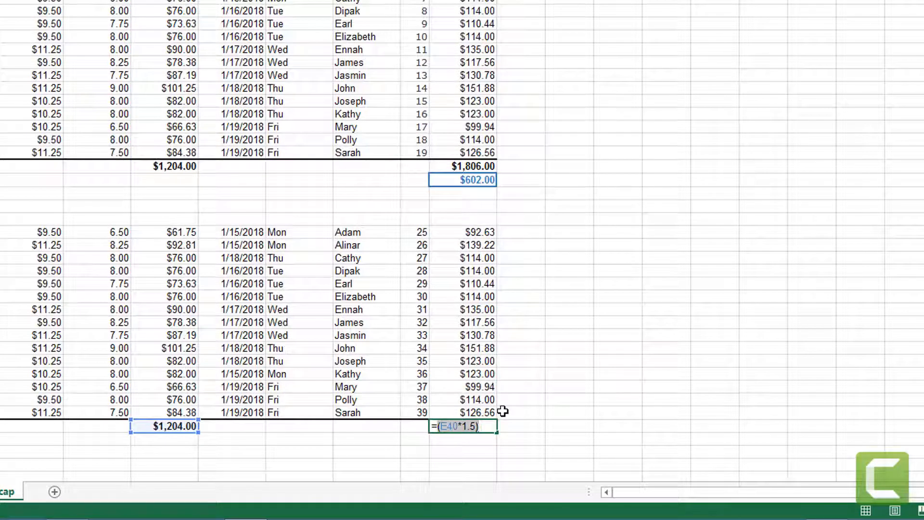
{"action": "type", "text": "Sum("}
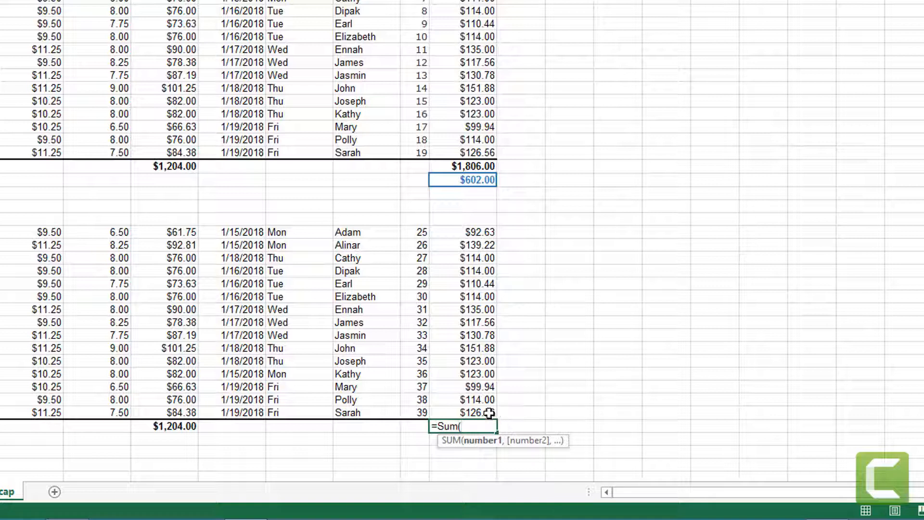
{"action": "left_click", "coordinate": [479, 412]}
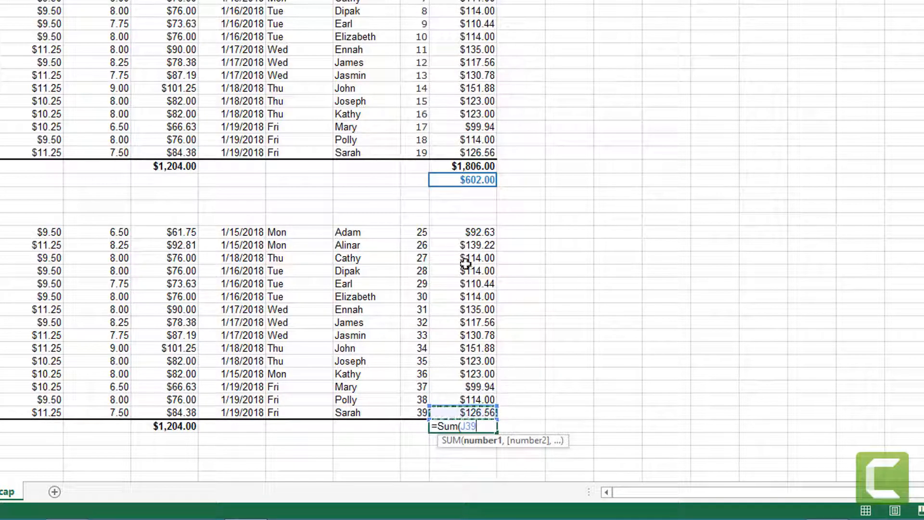
{"action": "left_click", "coordinate": [471, 232]}
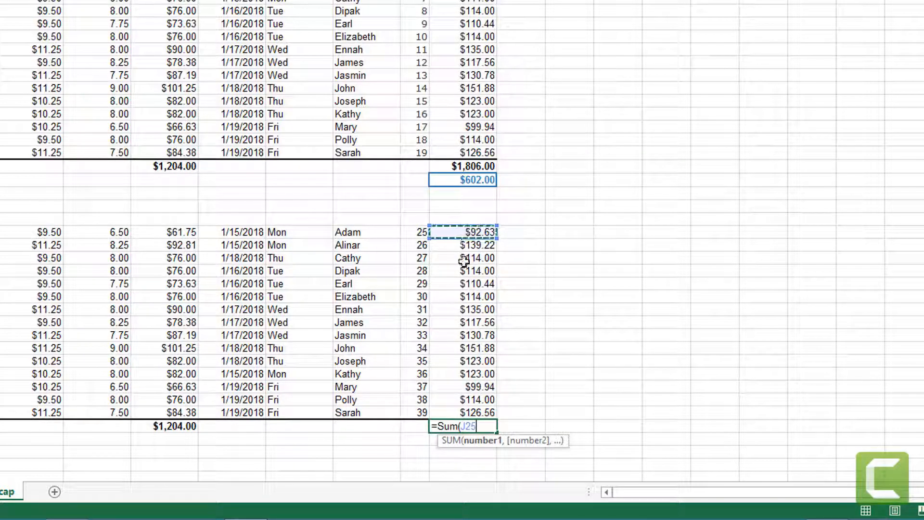
{"action": "left_click", "coordinate": [473, 413]}
{"action": "left_click_drag", "start_coordinate": [478, 233], "coordinate": [499, 418]}
{"action": "key", "text": "Tab"}
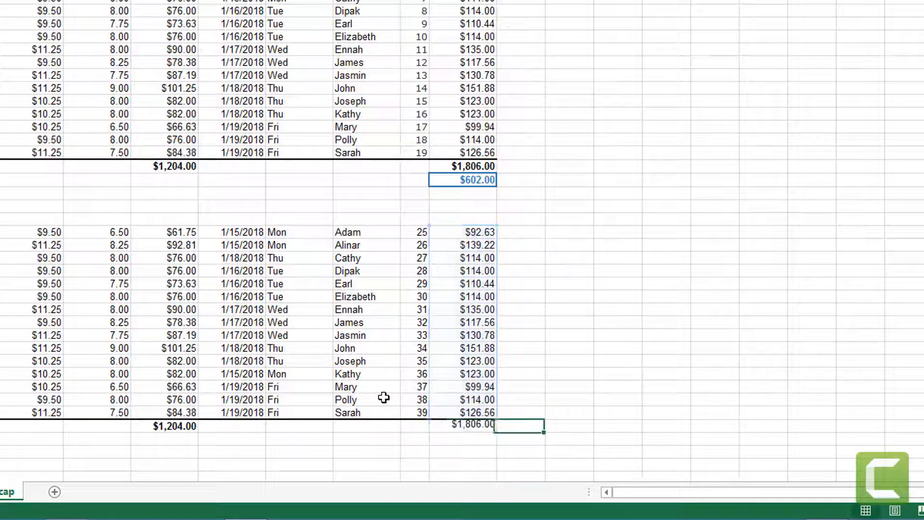
{"action": "left_click", "coordinate": [449, 425]}
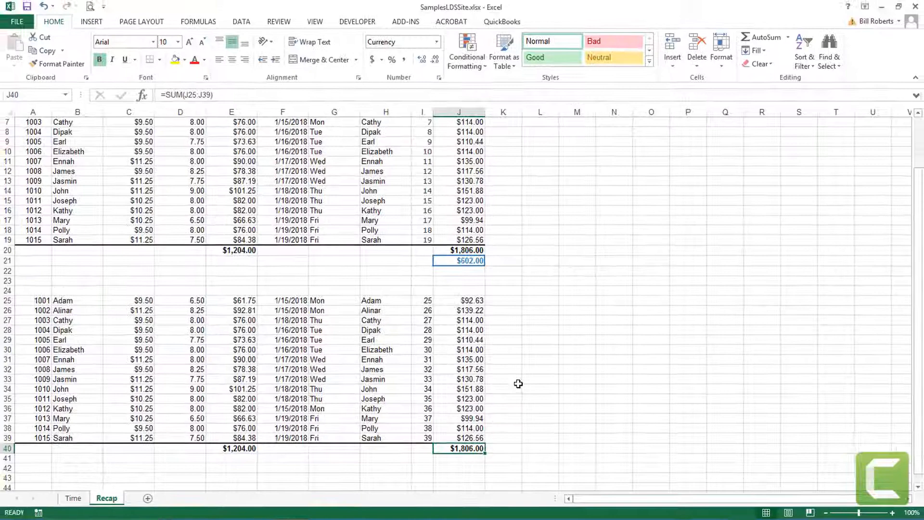
{"action": "left_click", "coordinate": [524, 378]}
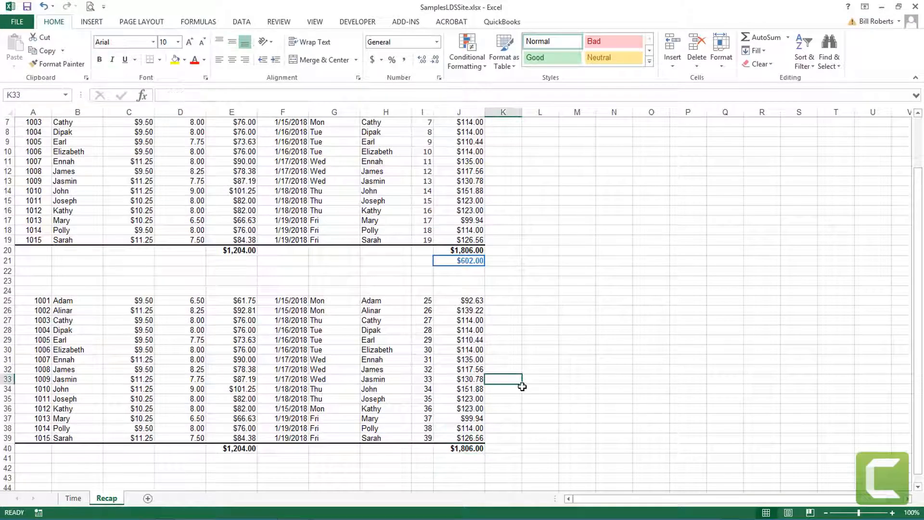
Choose the Currency number format for J41, with 2 decimal places and the $ symbol
{"action": "scroll", "coordinate": [522, 393], "scroll_direction": "down", "scroll_amount": 2}
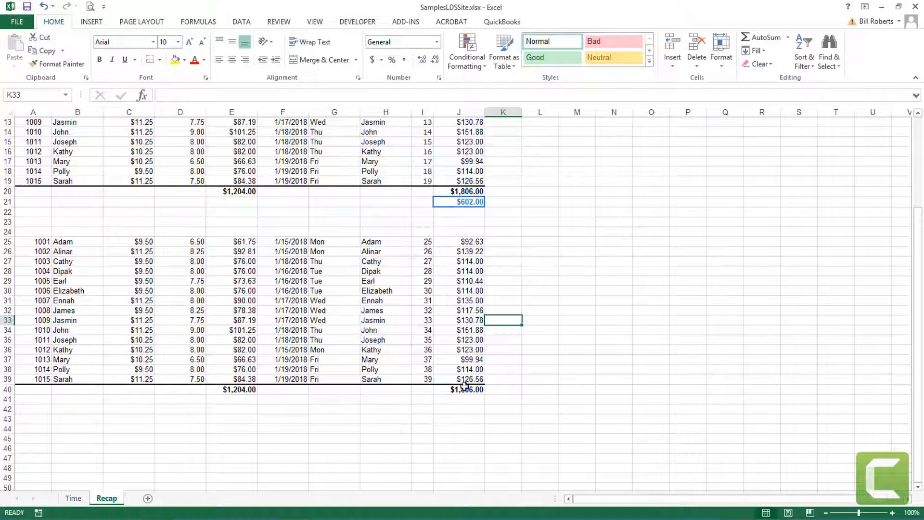
{"action": "left_click", "coordinate": [460, 399]}
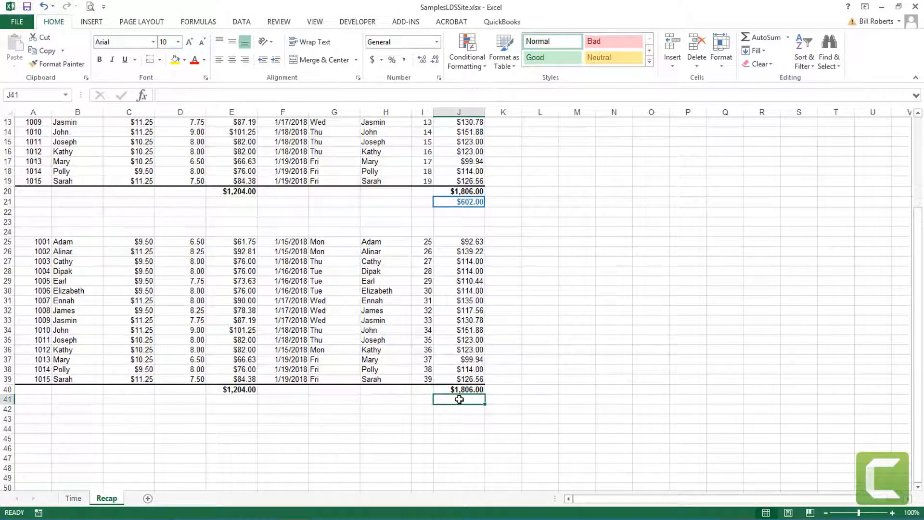
{"action": "right_click", "coordinate": [460, 399]}
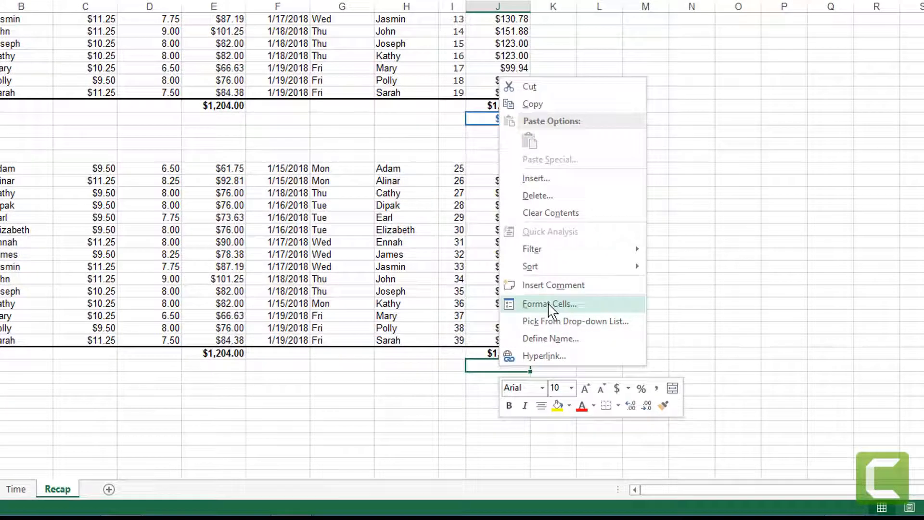
{"action": "left_click", "coordinate": [503, 356]}
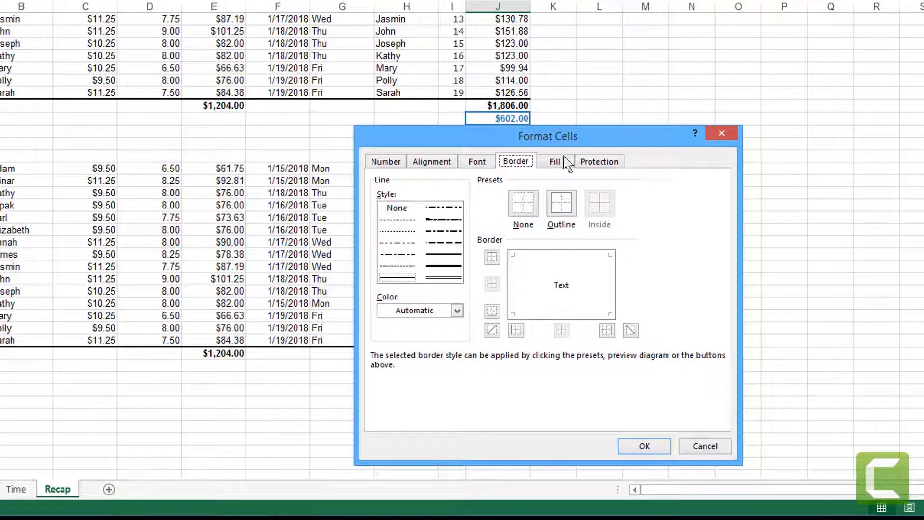
{"action": "left_click_drag", "start_coordinate": [562, 136], "coordinate": [684, 30]}
{"action": "left_click", "coordinate": [511, 53]}
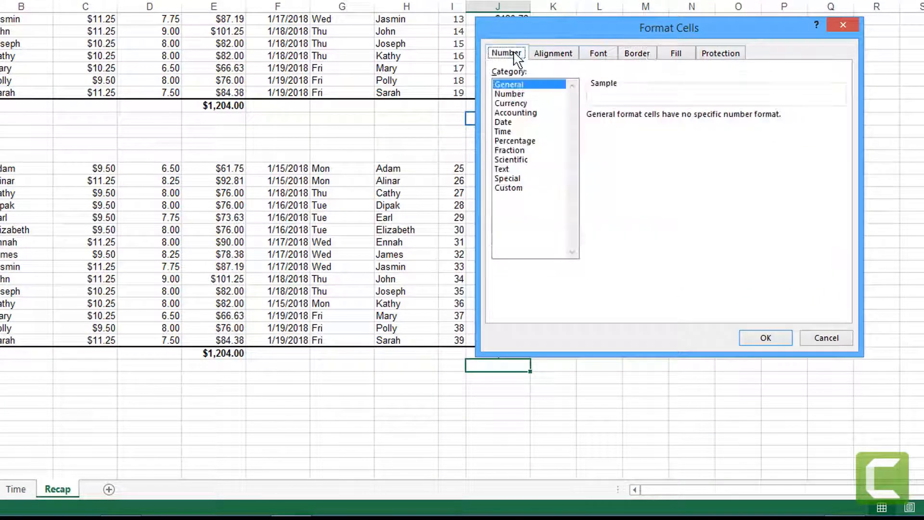
{"action": "left_click", "coordinate": [512, 103]}
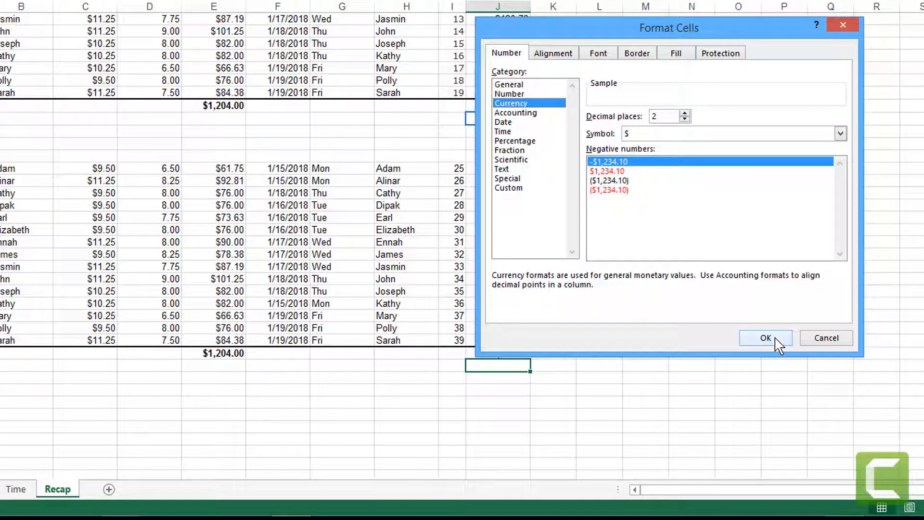
Set the font style of J41 to Bold and its font color to a darker blue theme color
{"action": "left_click", "coordinate": [553, 54]}
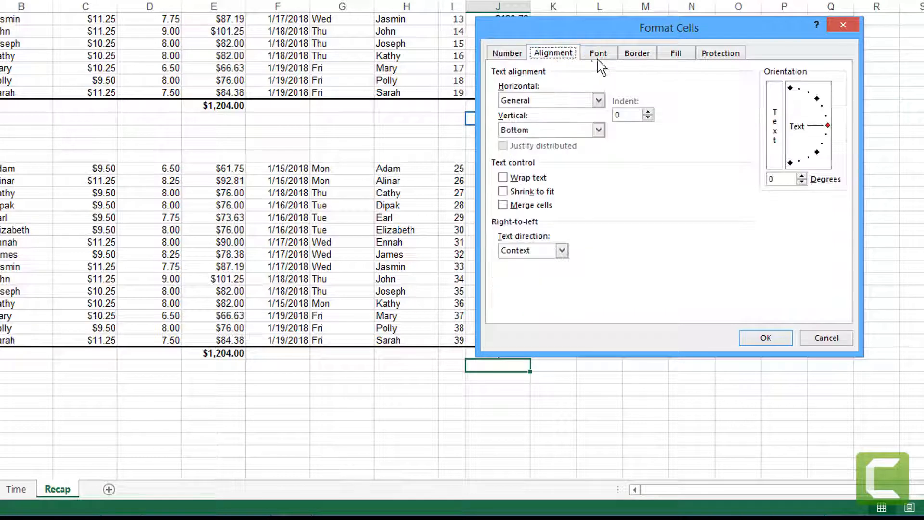
{"action": "left_click", "coordinate": [600, 56]}
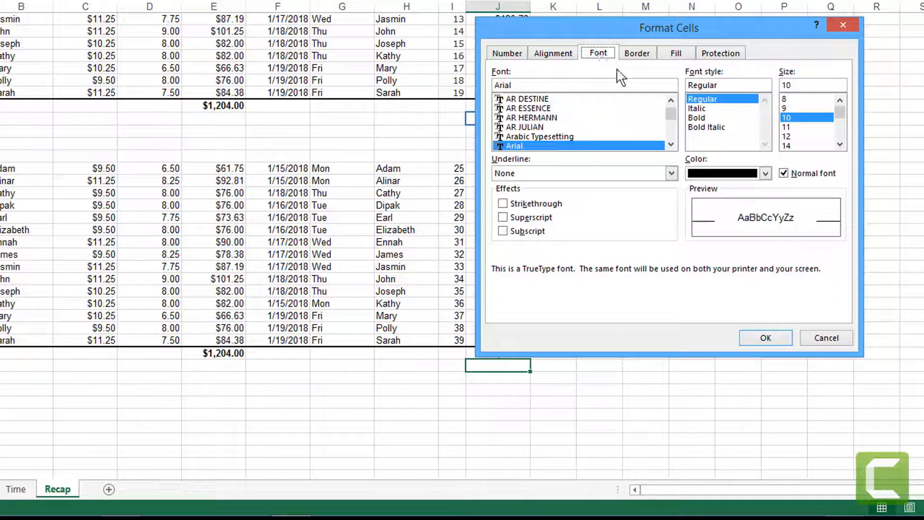
{"action": "left_click", "coordinate": [696, 118]}
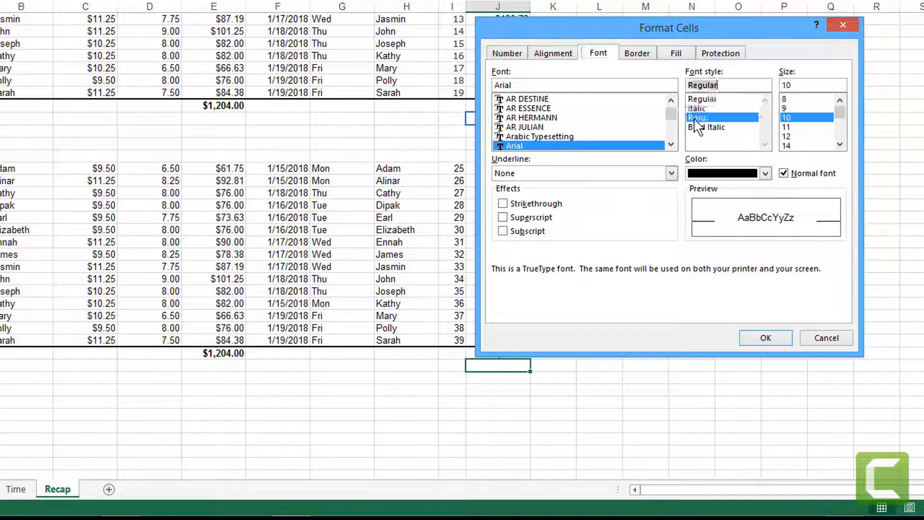
{"action": "left_click", "coordinate": [766, 173]}
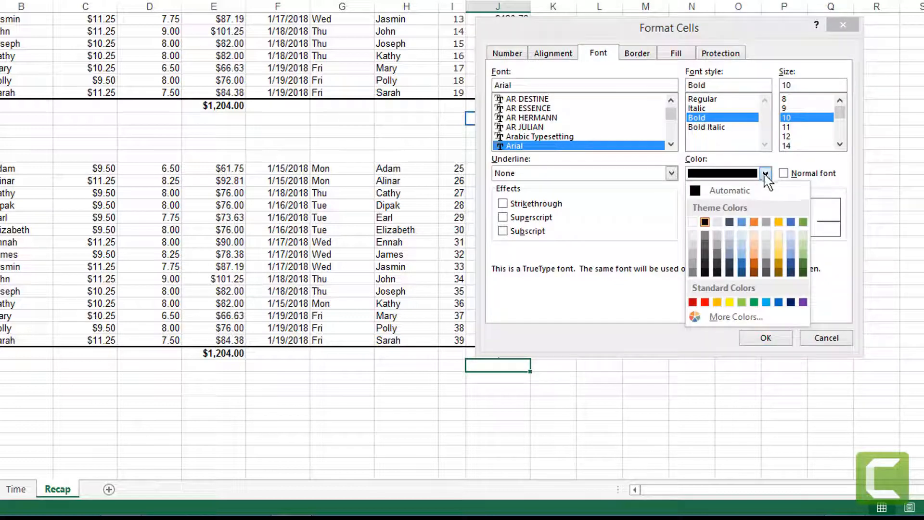
{"action": "left_click", "coordinate": [741, 262]}
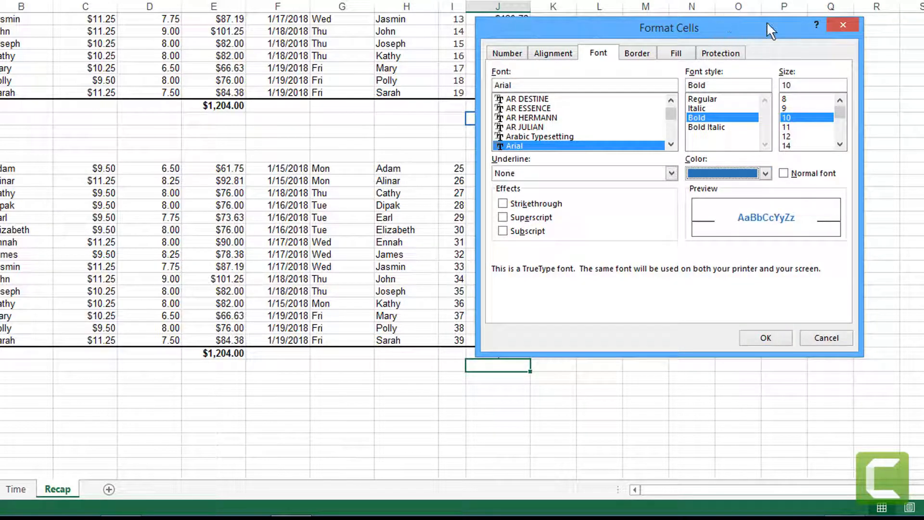
Give cell J41 a medium-weight solid outline border in the same darker blue theme color as its font
{"action": "left_click_drag", "start_coordinate": [767, 24], "coordinate": [859, 0]}
{"action": "left_click", "coordinate": [730, 15]}
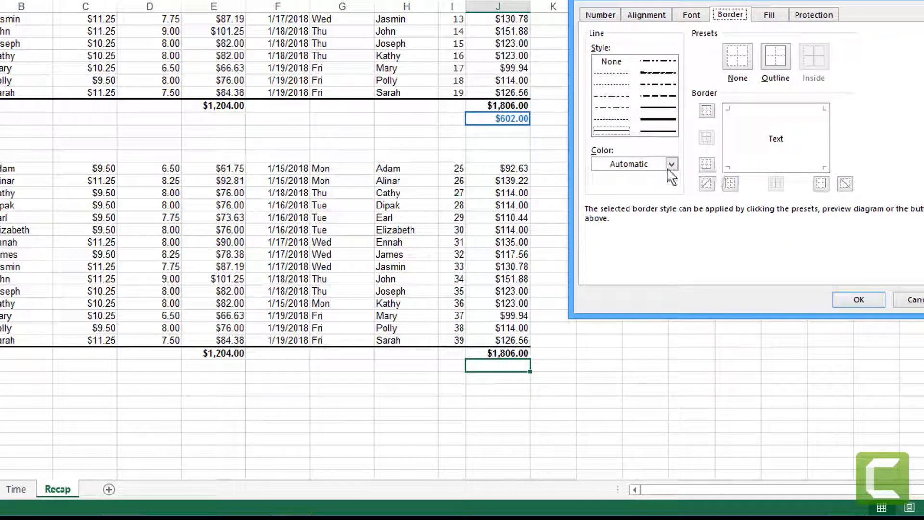
{"action": "left_click", "coordinate": [671, 164]}
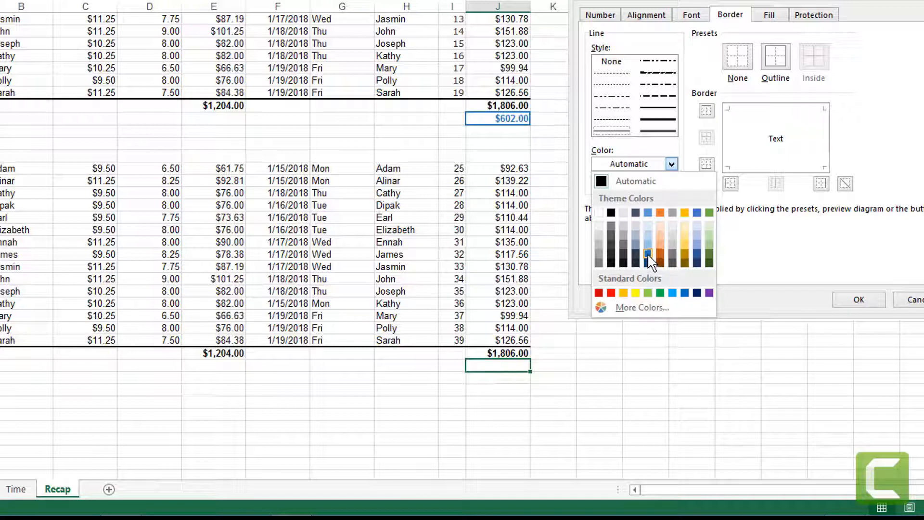
{"action": "left_click", "coordinate": [648, 260]}
{"action": "left_click", "coordinate": [661, 107]}
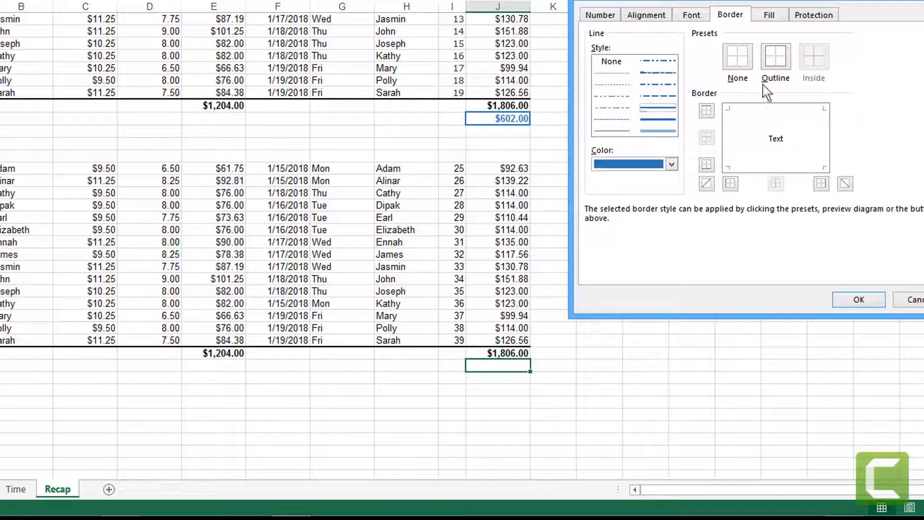
{"action": "left_click", "coordinate": [778, 58]}
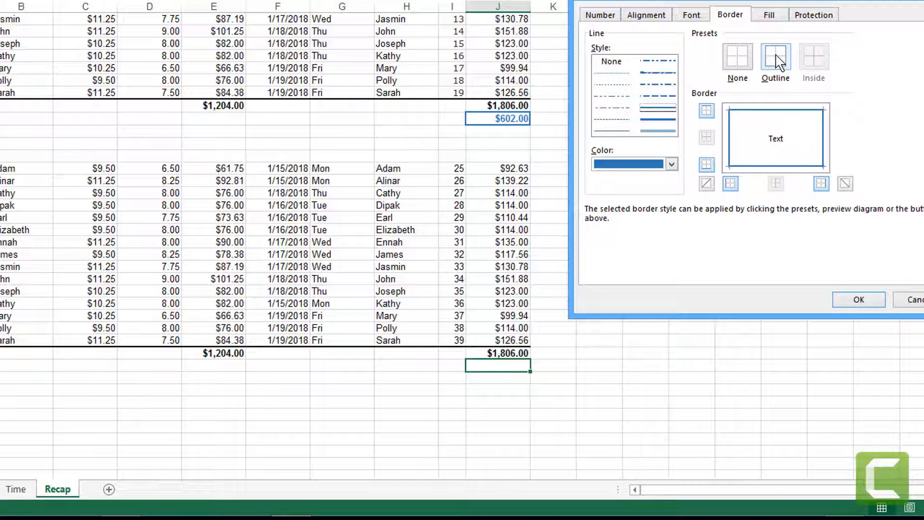
{"action": "left_click", "coordinate": [859, 300]}
{"action": "left_click", "coordinate": [475, 404]}
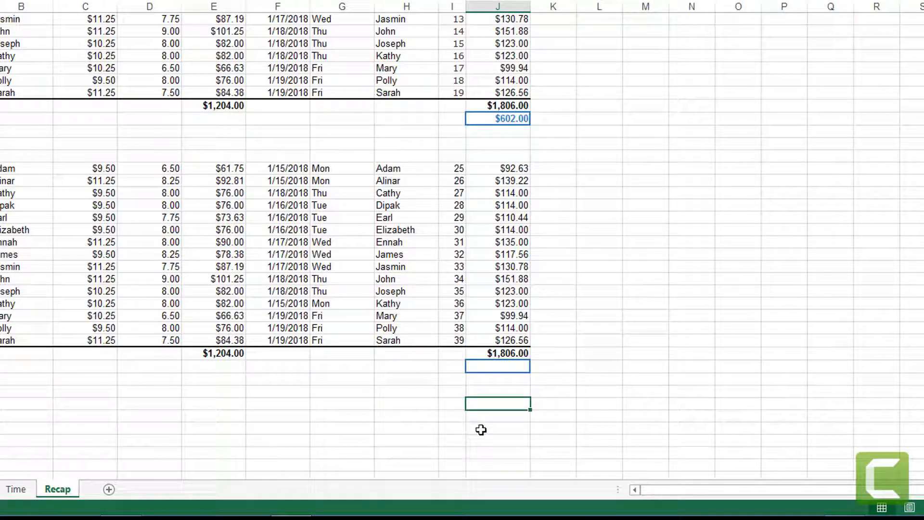
Enter the difference formula =J40-E40 in cell J41
{"action": "left_click", "coordinate": [507, 369]}
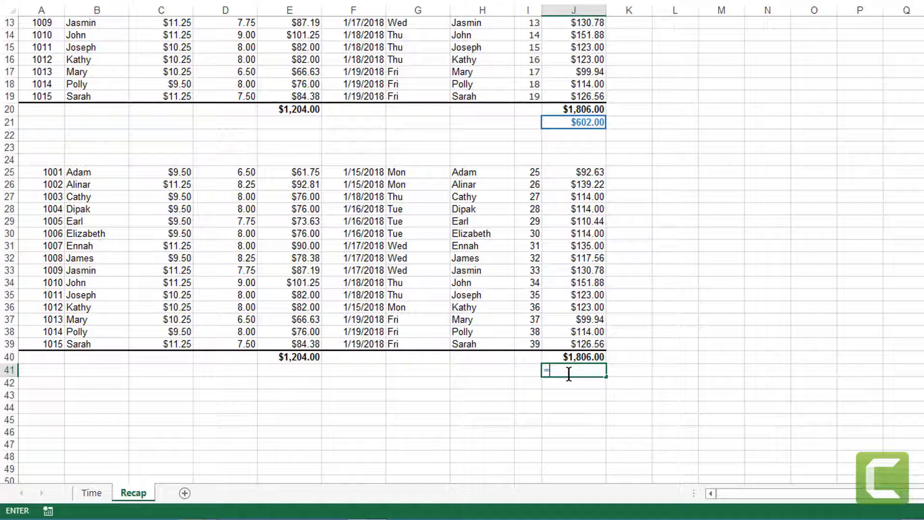
{"action": "type", "text": "0-"}
{"action": "left_click", "coordinate": [300, 357]}
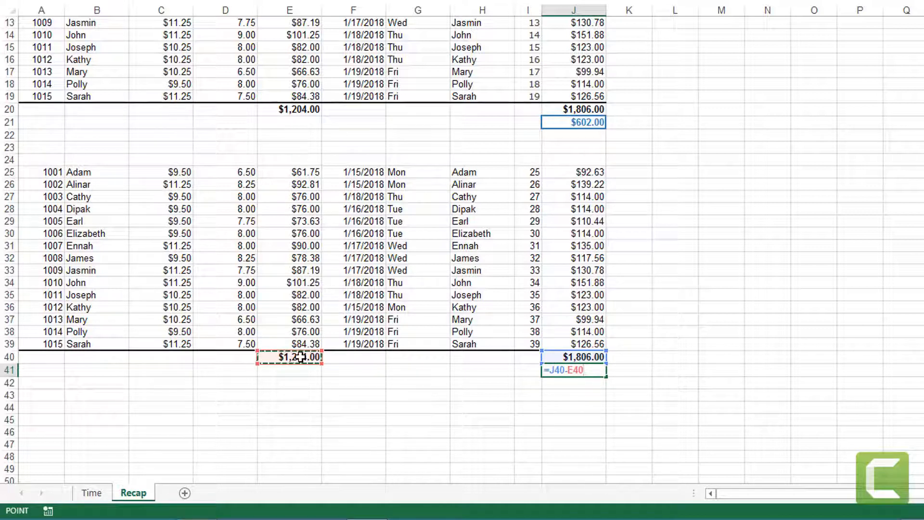
{"action": "key", "text": "Tab"}
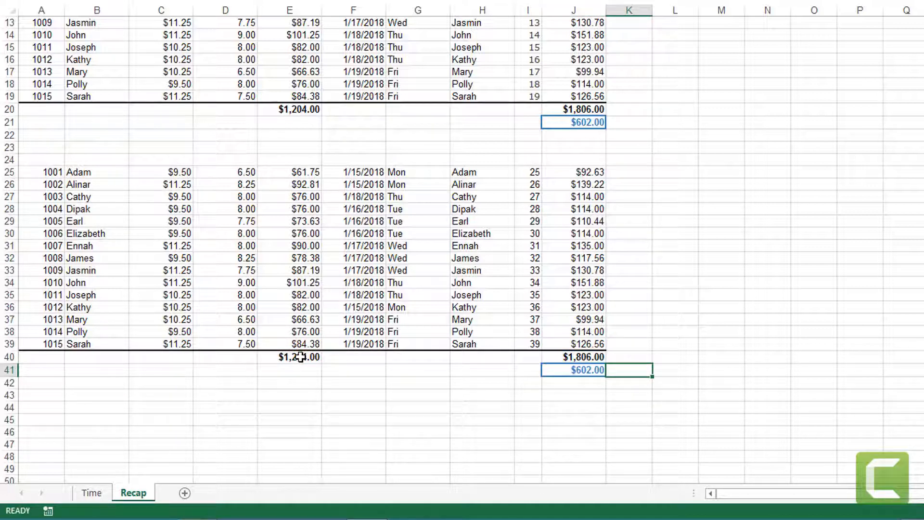
{"action": "left_click", "coordinate": [579, 383]}
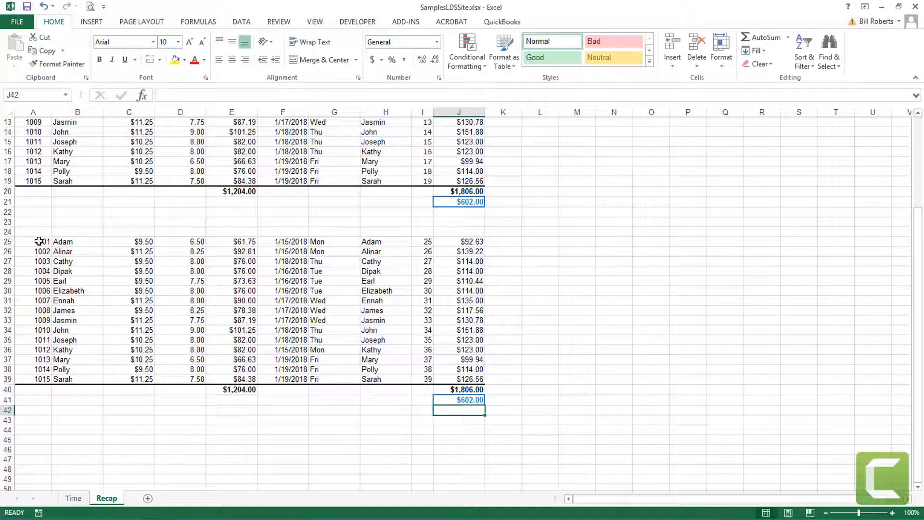
Enter the sample number 33002 in the empty cell M25 beside the second table
{"action": "left_click_drag", "start_coordinate": [37, 245], "coordinate": [37, 380]}
{"action": "left_click", "coordinate": [104, 419]}
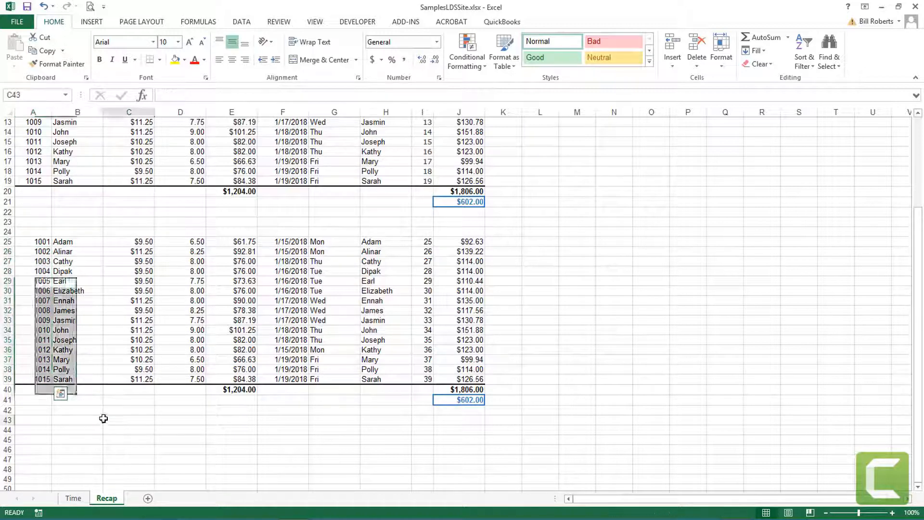
{"action": "left_click", "coordinate": [582, 246]}
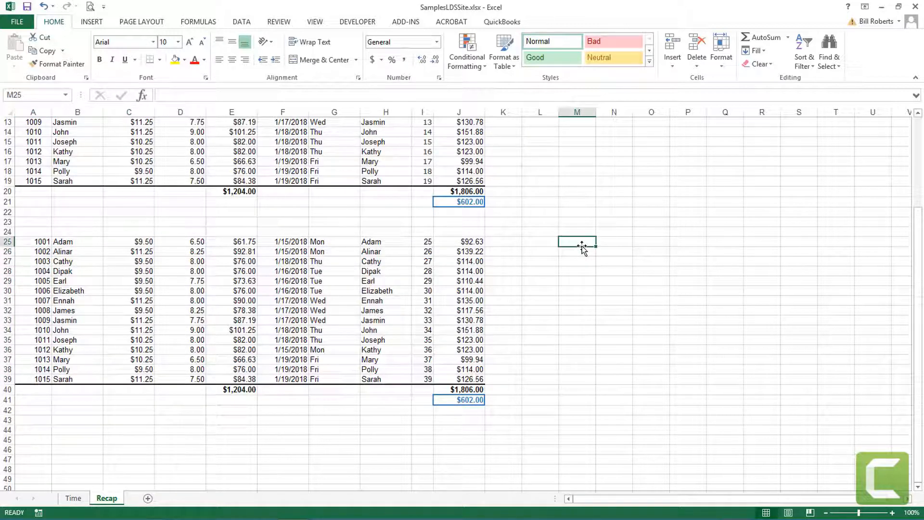
{"action": "type", "text": "33"}
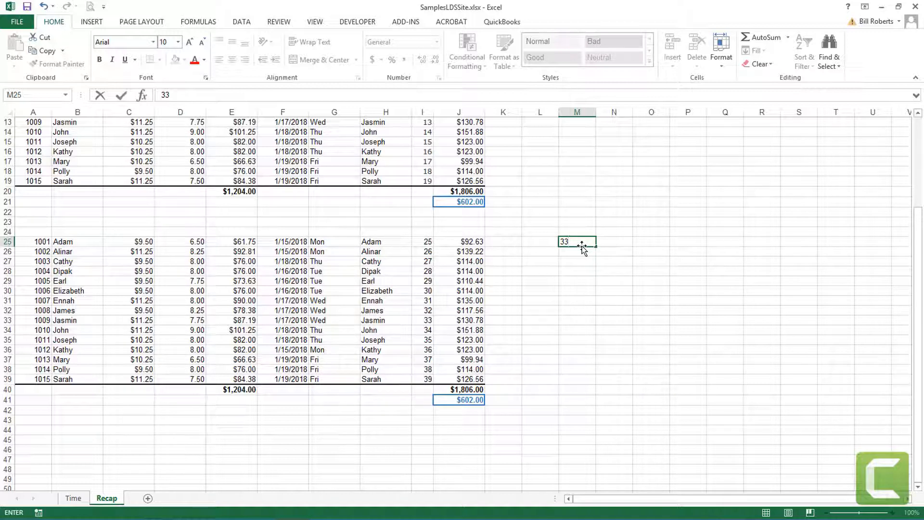
{"action": "type", "text": "002"}
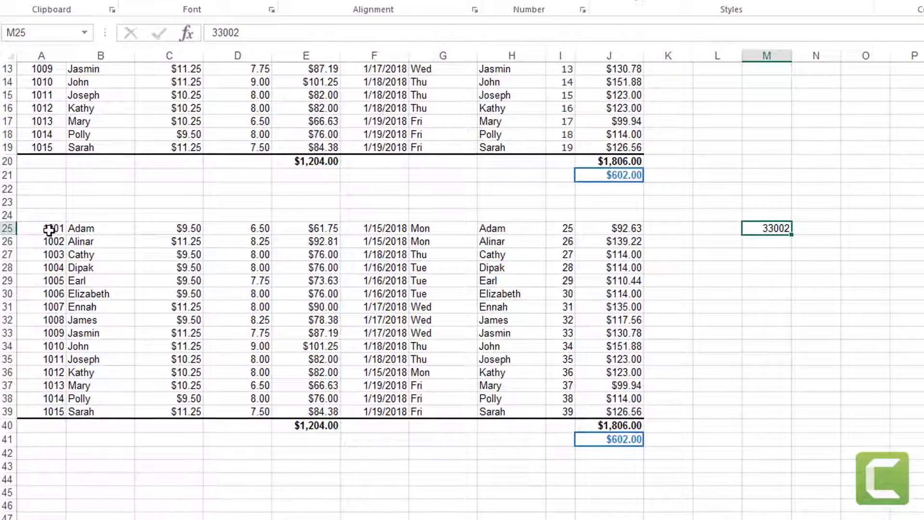
Start a new numbering series in the Emp ID column with 33002 in A25 and 33012 in A26
{"action": "left_click", "coordinate": [38, 243]}
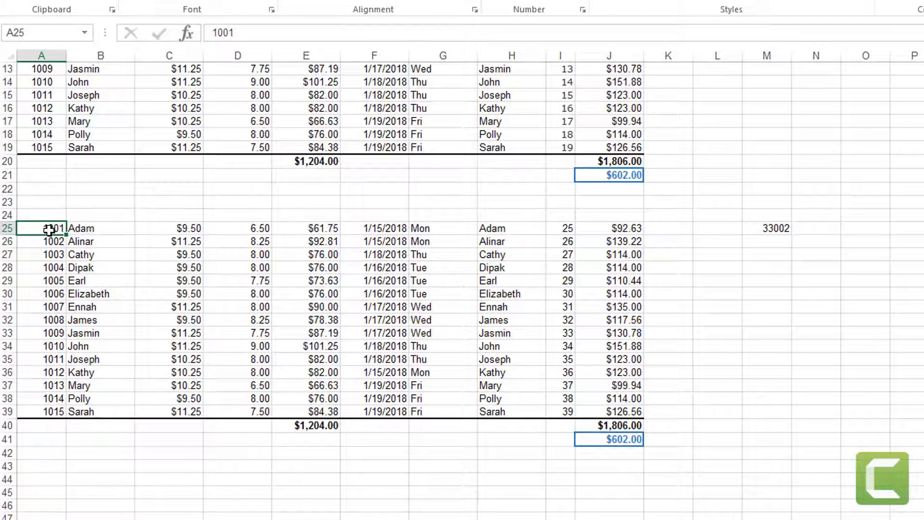
{"action": "type", "text": "33002"}
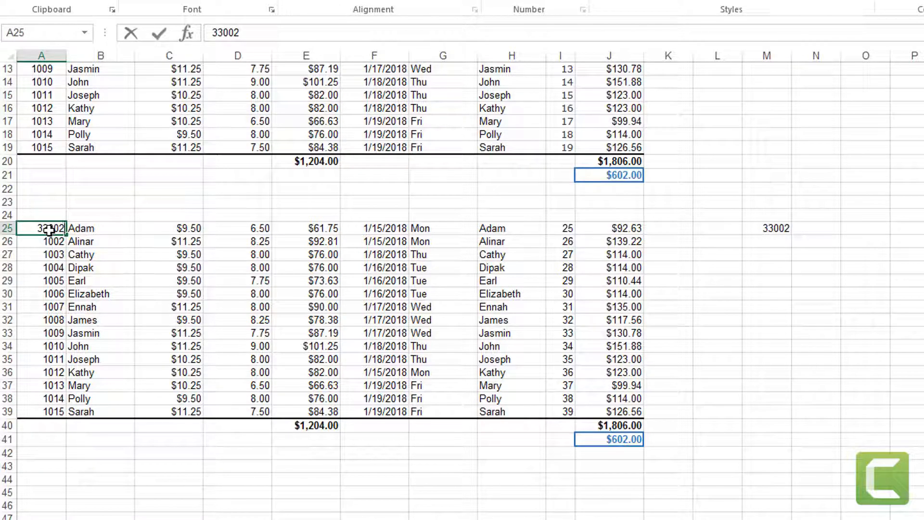
{"action": "key", "text": "Return"}
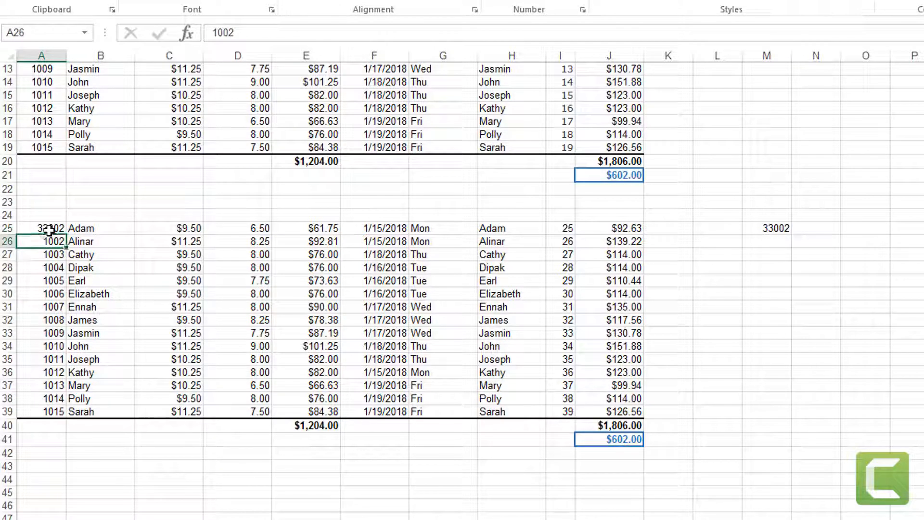
{"action": "type", "text": "33"}
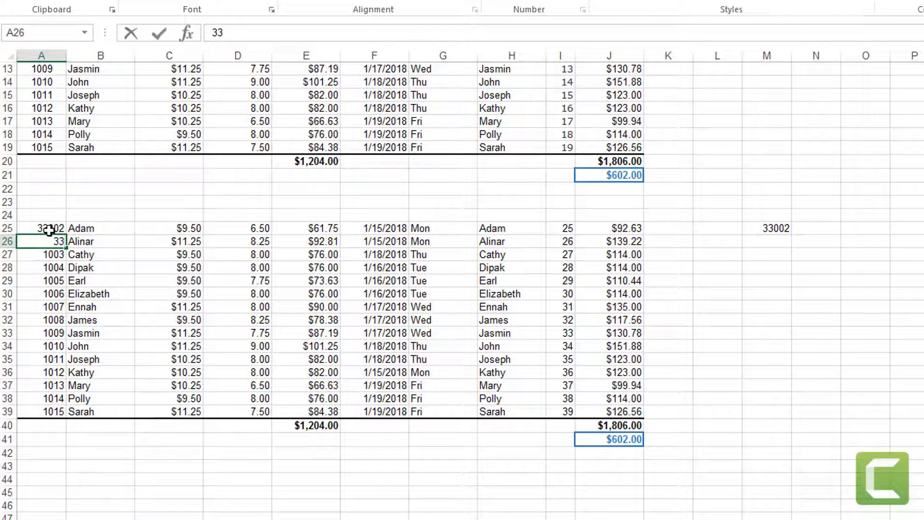
{"action": "type", "text": "012"}
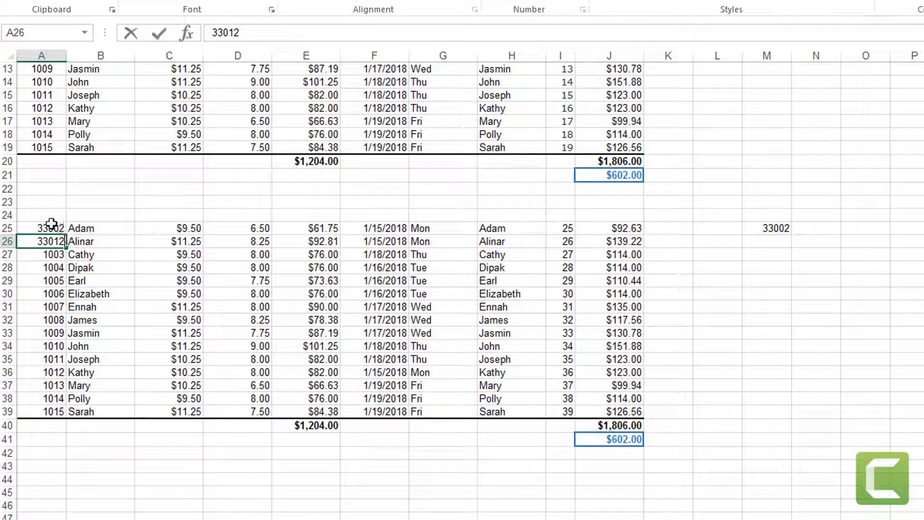
Try filling the series from A25:A26 down through A39, and undo the Auto Fill
{"action": "left_click", "coordinate": [54, 228]}
{"action": "left_click_drag", "start_coordinate": [54, 228], "coordinate": [54, 241]}
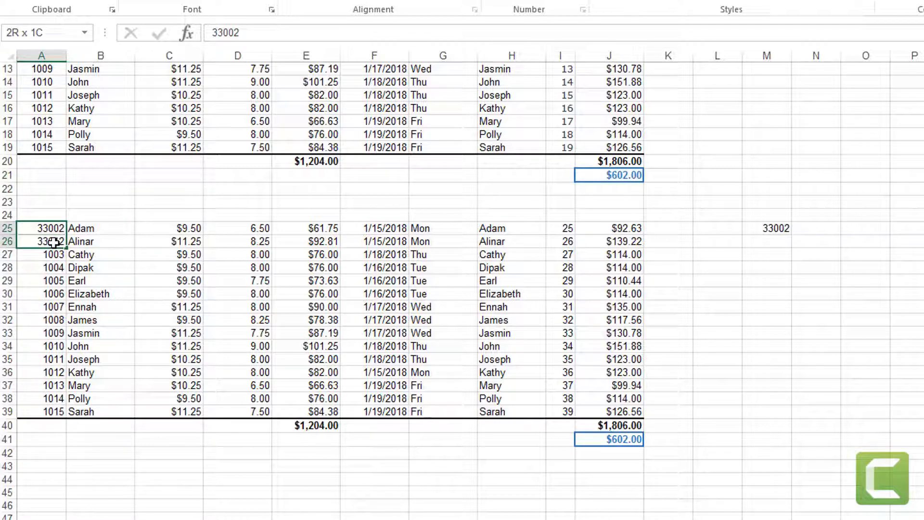
{"action": "key", "text": "ctrl+d"}
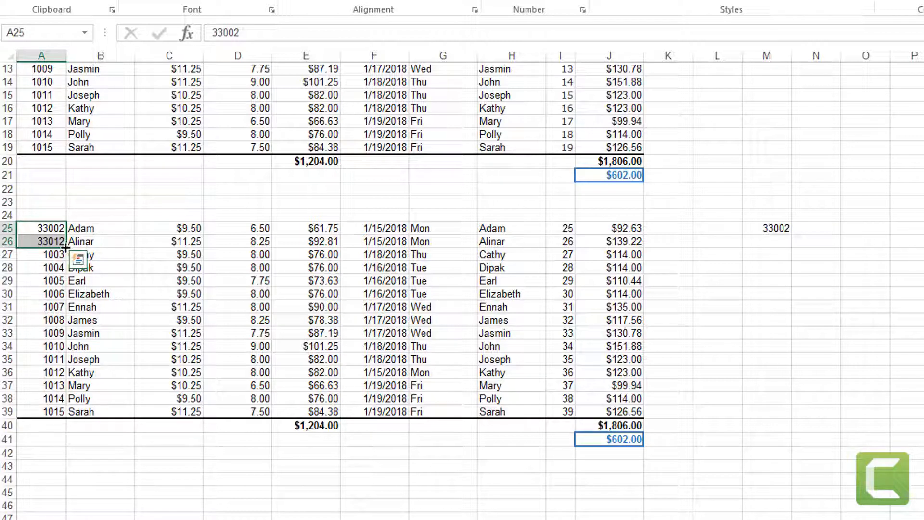
{"action": "left_click_drag", "start_coordinate": [63, 250], "coordinate": [50, 417]}
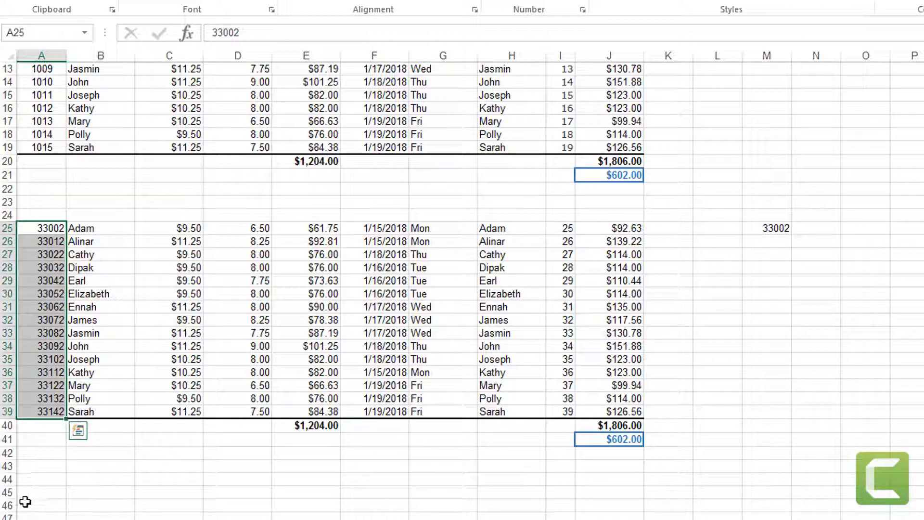
{"action": "left_click", "coordinate": [54, 444]}
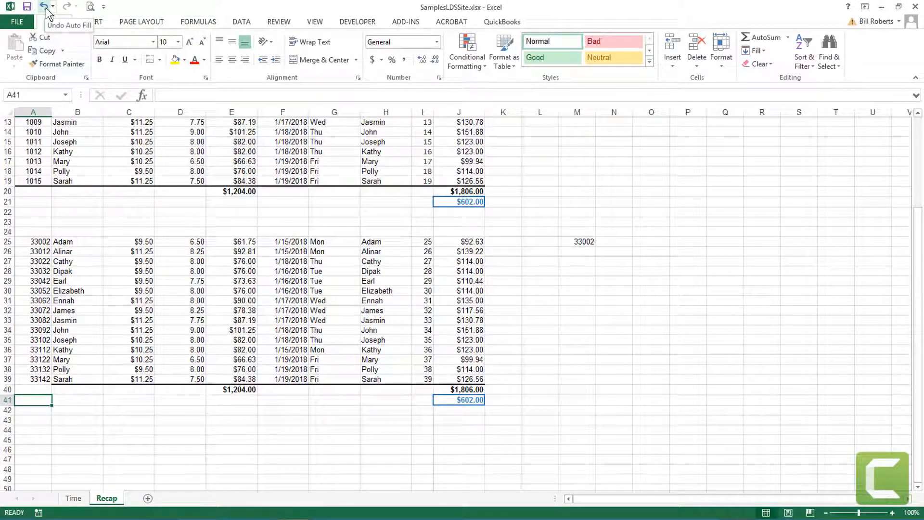
{"action": "left_click", "coordinate": [43, 6]}
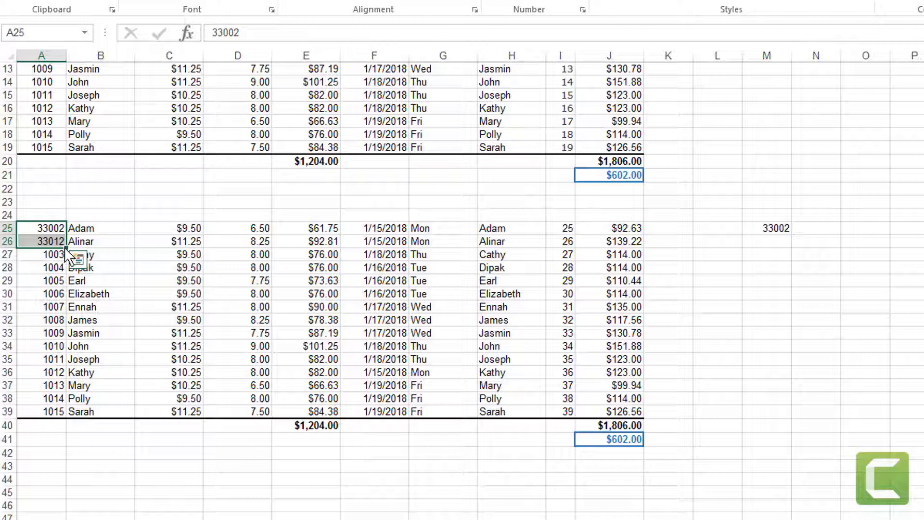
Fill the series from A25:A26 down through A39 using Fill Without Formatting
{"action": "left_click_drag", "start_coordinate": [66, 248], "coordinate": [51, 416]}
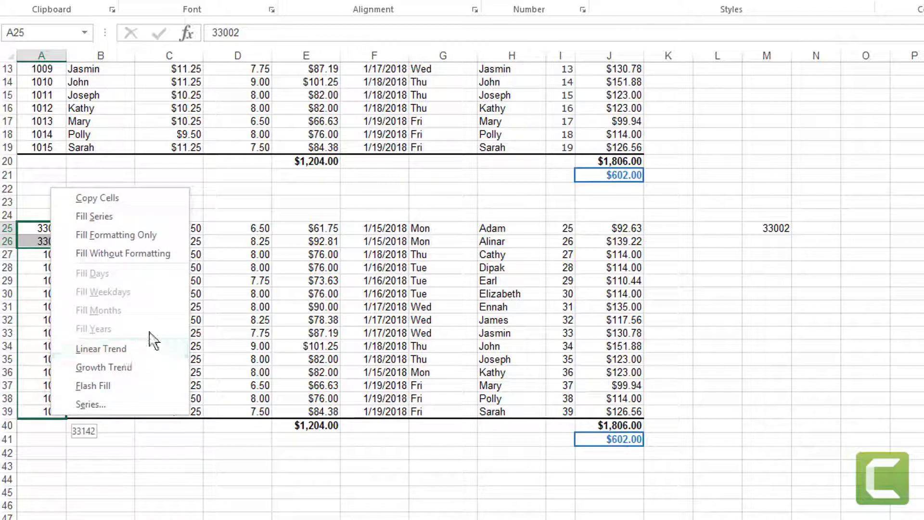
{"action": "left_click", "coordinate": [116, 255]}
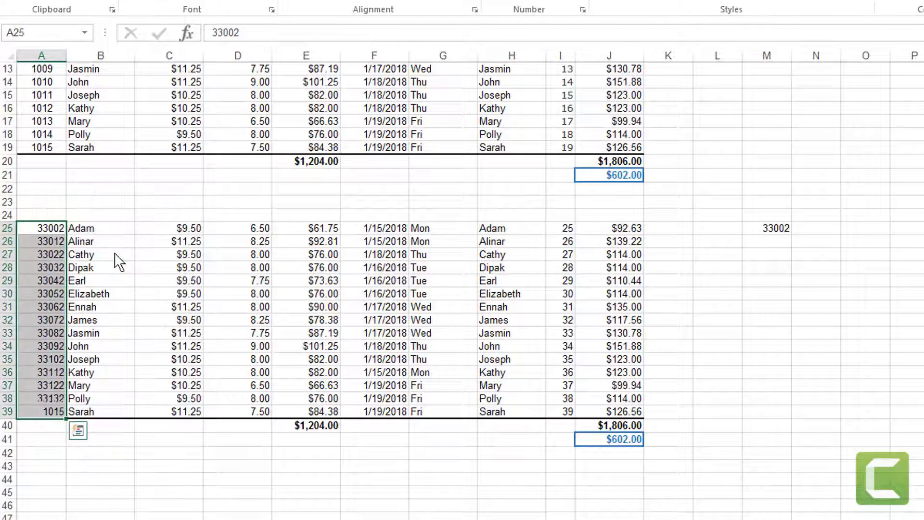
{"action": "left_click", "coordinate": [73, 453]}
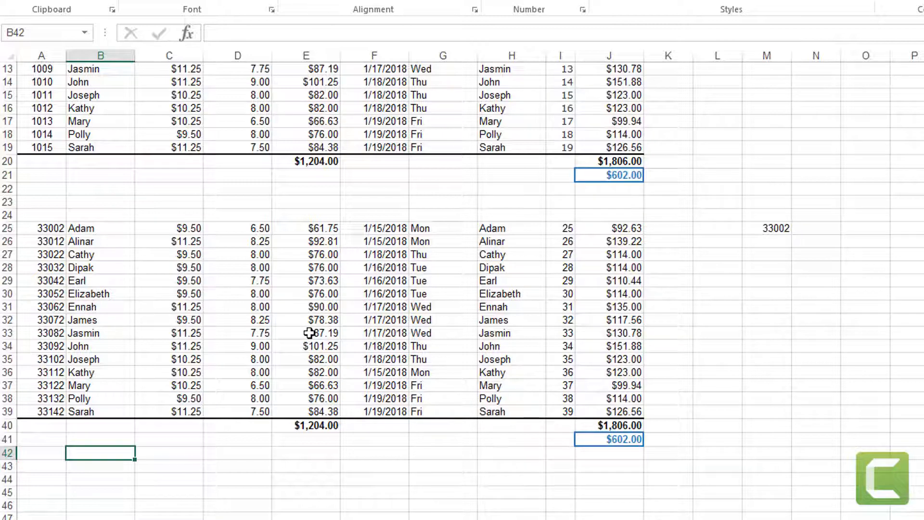
Clear the sample number from cell M25
{"action": "left_click", "coordinate": [772, 225]}
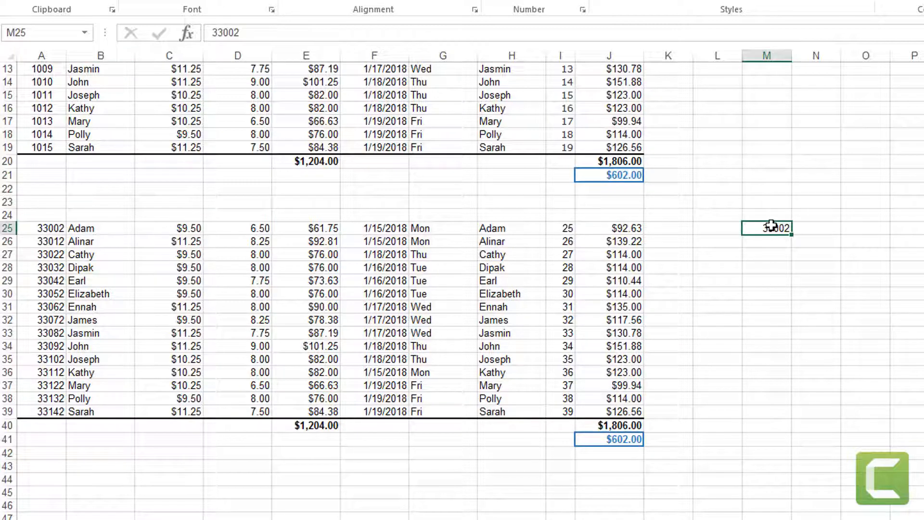
{"action": "key", "text": "Delete"}
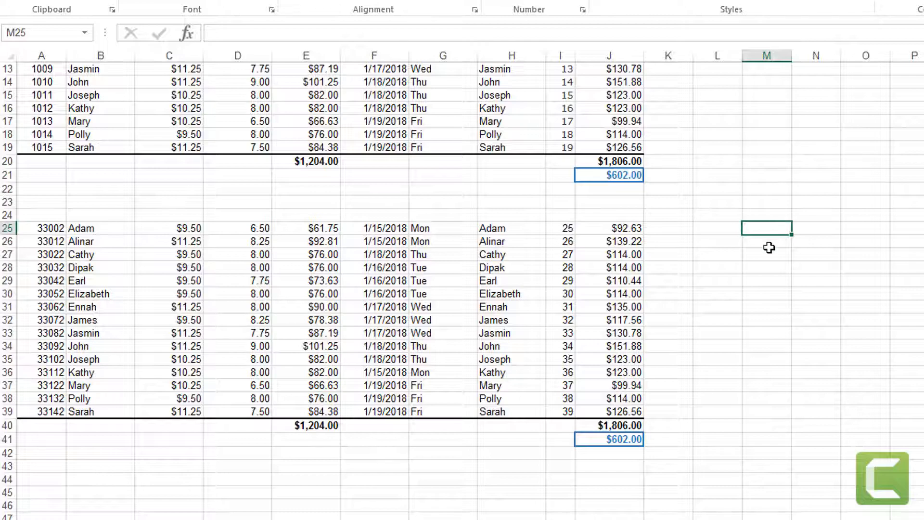
{"action": "left_click", "coordinate": [768, 241]}
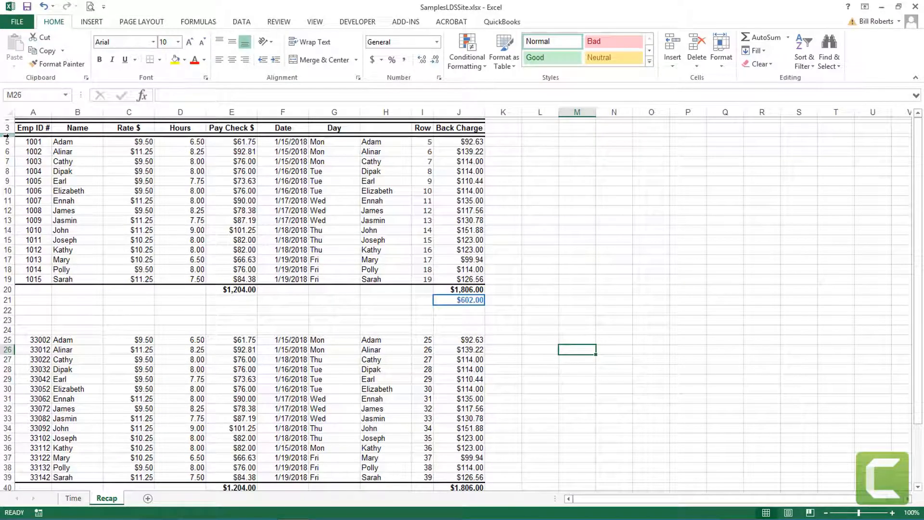
Copy the original table's header rows down to row 4 and insert the copied rows at row 23, above the second table
{"action": "left_click", "coordinate": [7, 137]}
{"action": "left_click_drag", "start_coordinate": [9, 134], "coordinate": [8, 117]}
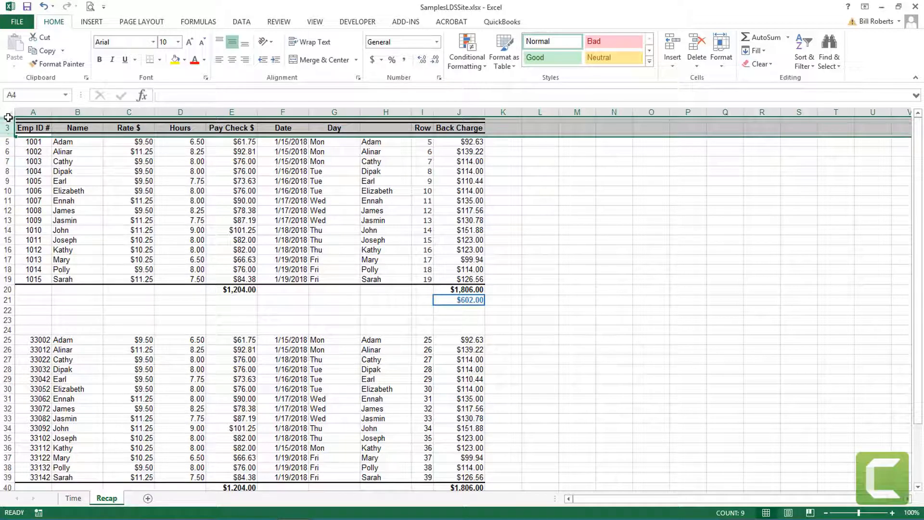
{"action": "key", "text": "ctrl+c"}
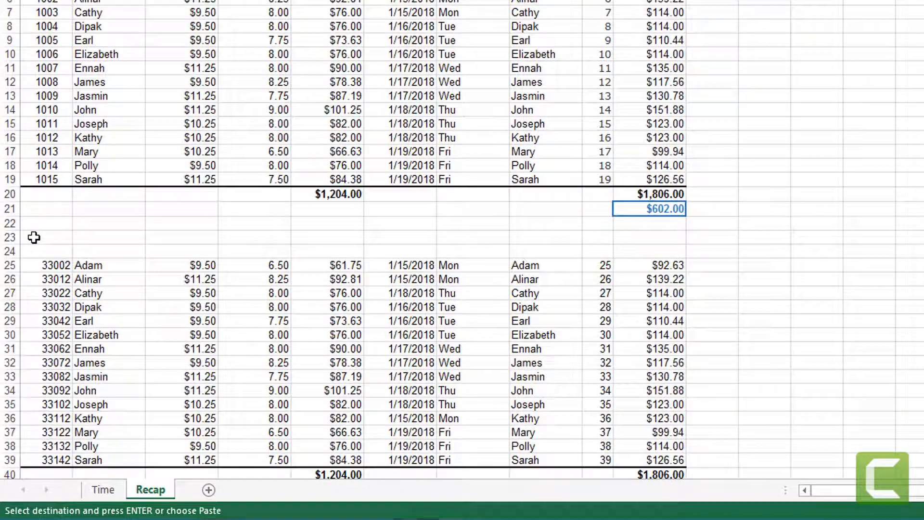
{"action": "left_click", "coordinate": [25, 313]}
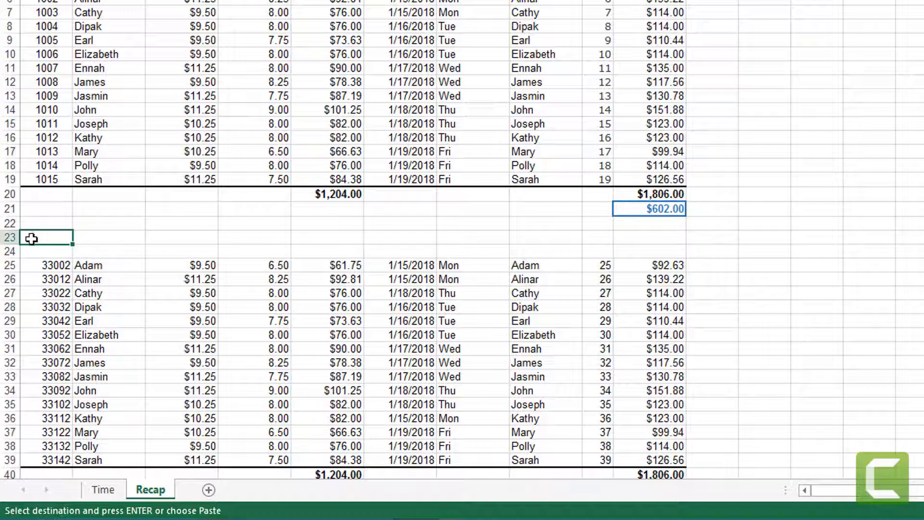
{"action": "left_click", "coordinate": [10, 237]}
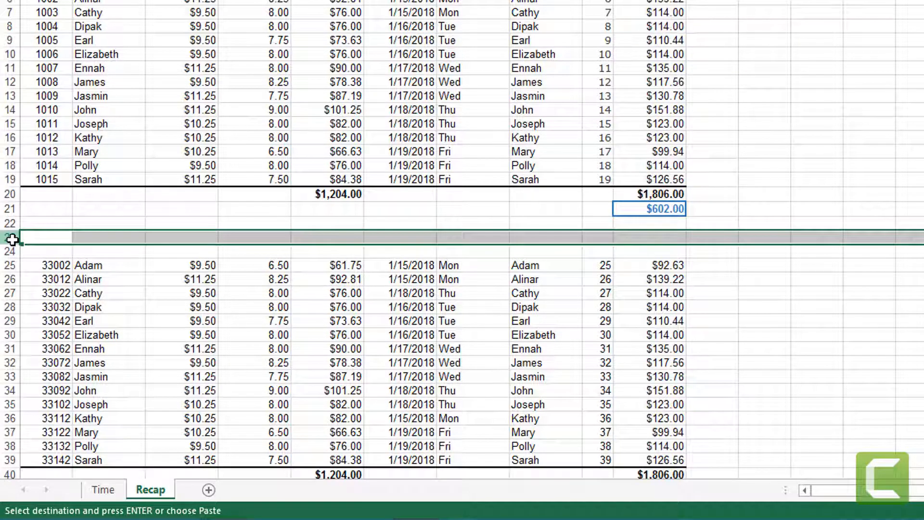
{"action": "right_click", "coordinate": [12, 240]}
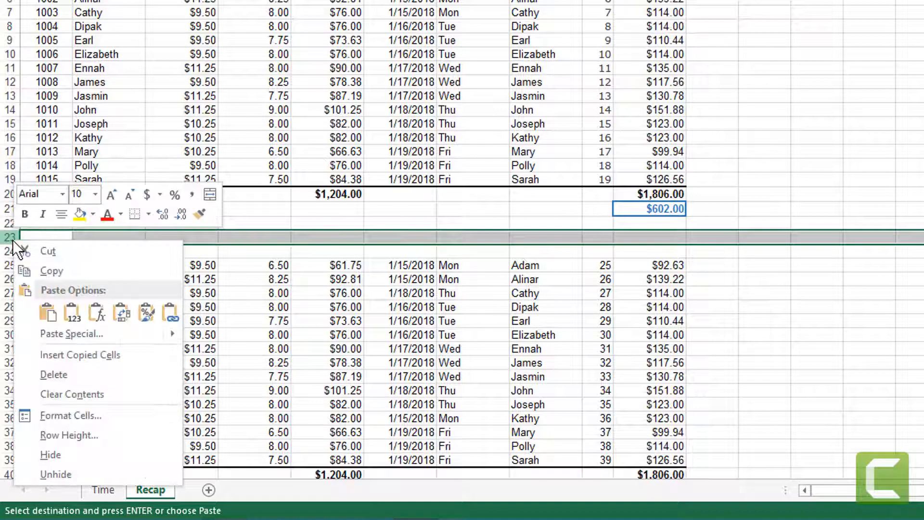
{"action": "left_click", "coordinate": [71, 355]}
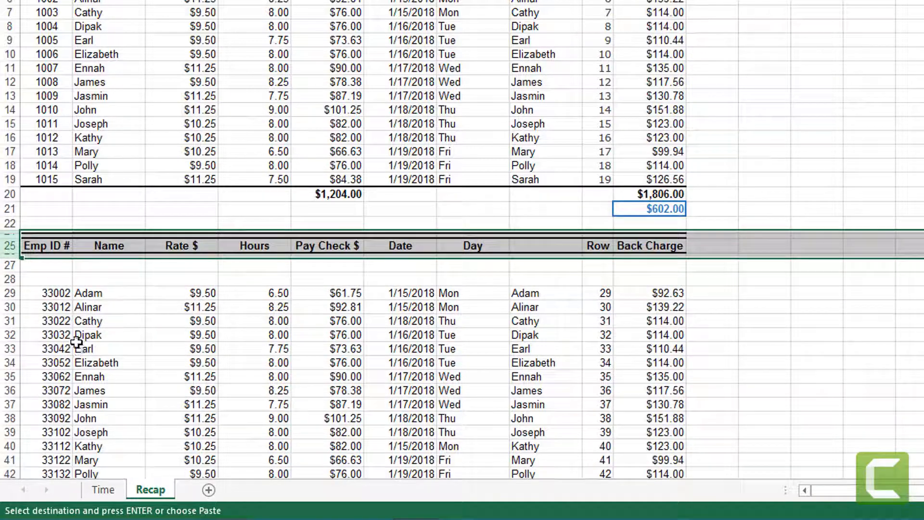
Delete the two blank rows 27 and 28 between the copied header and the second table's data
{"action": "left_click_drag", "start_coordinate": [9, 265], "coordinate": [12, 279]}
{"action": "right_click", "coordinate": [14, 278]}
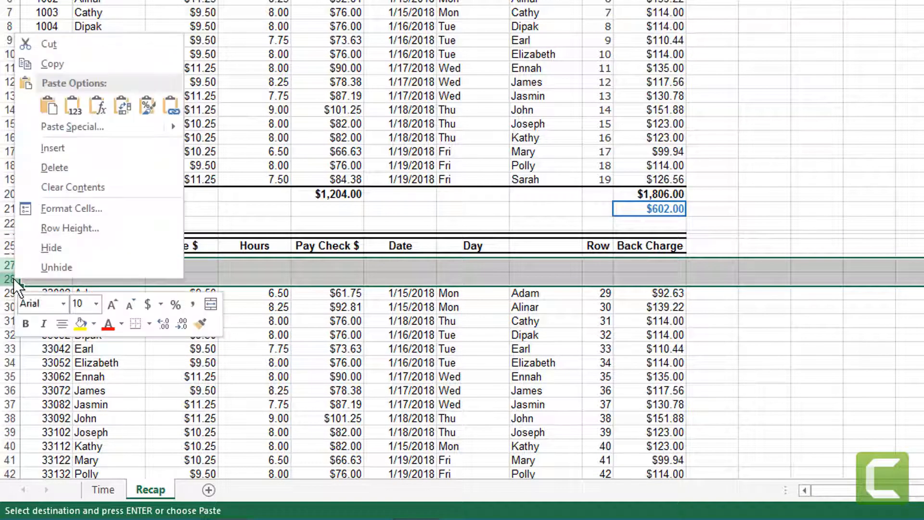
{"action": "left_click", "coordinate": [59, 169]}
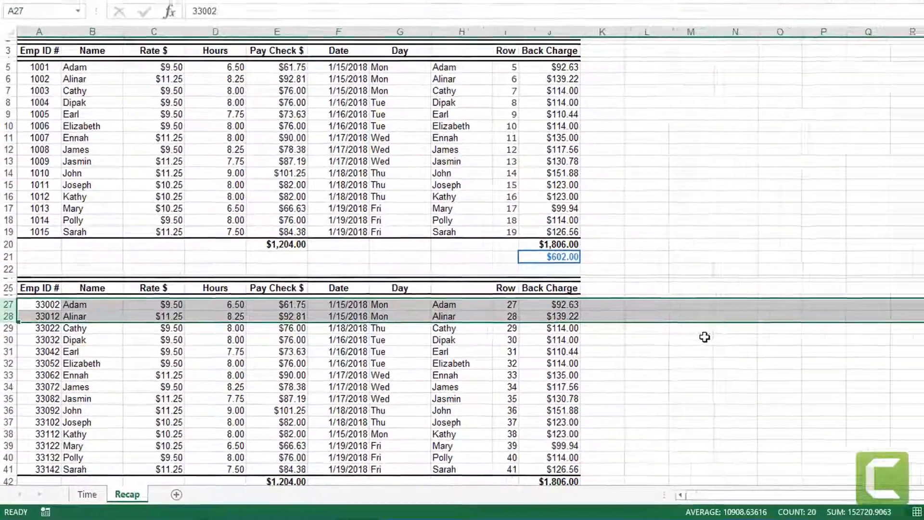
{"action": "left_click", "coordinate": [809, 309]}
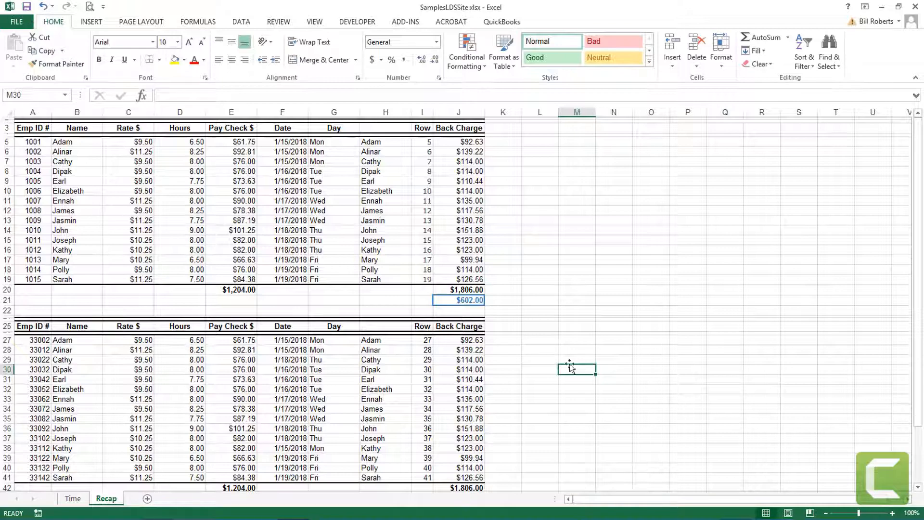
{"action": "left_click", "coordinate": [572, 358]}
Preview both printed pages of the Recap sheet and set the print orientation to Landscape
{"action": "scroll", "coordinate": [572, 358], "scroll_direction": "down", "scroll_amount": 3}
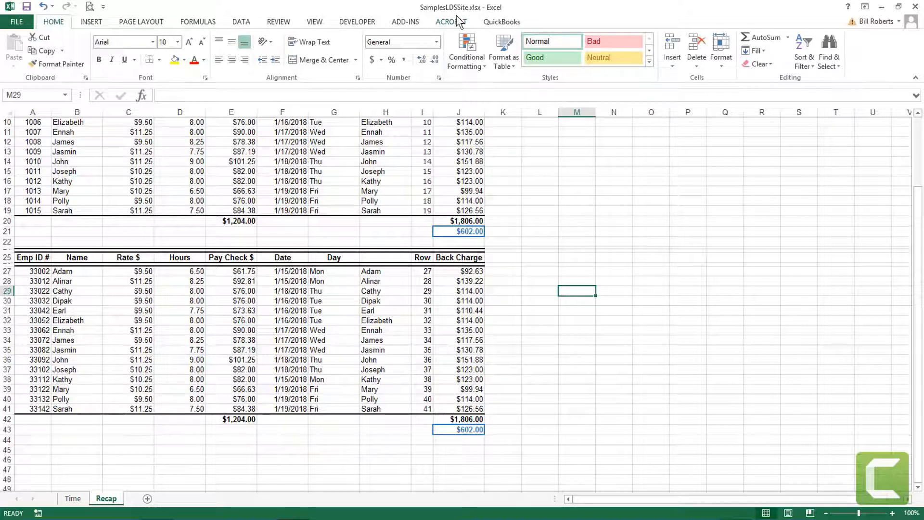
{"action": "left_click", "coordinate": [16, 22]}
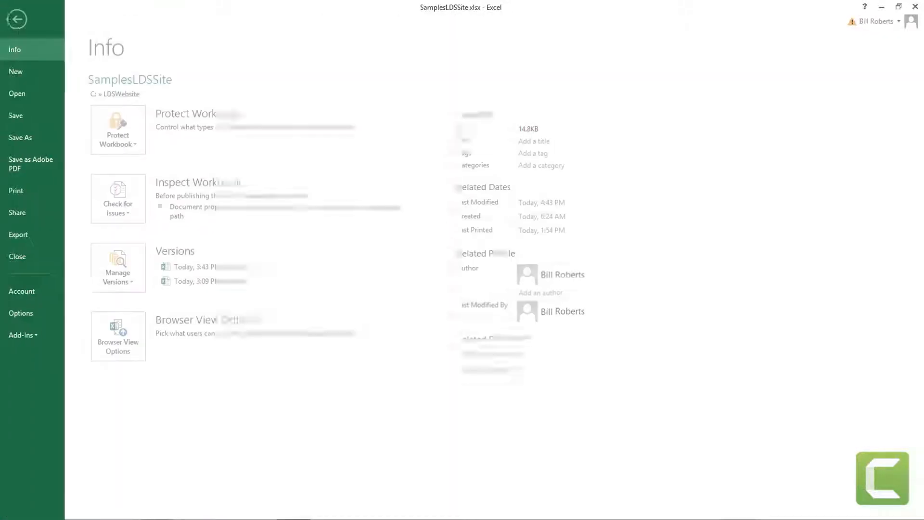
{"action": "left_click", "coordinate": [20, 191]}
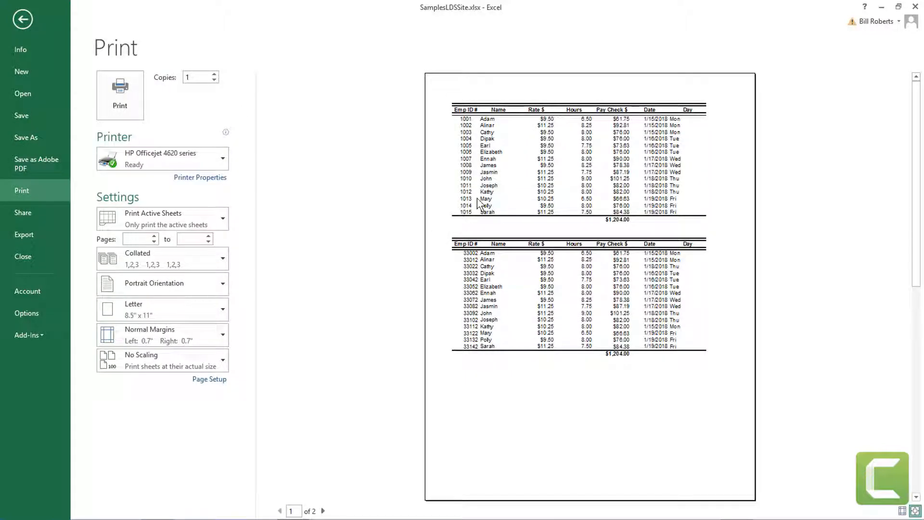
{"action": "left_click", "coordinate": [323, 511]}
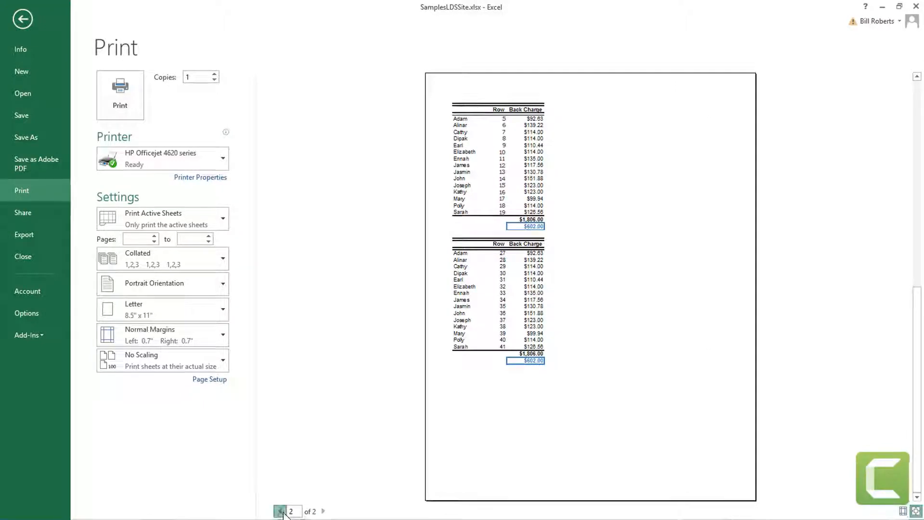
{"action": "left_click", "coordinate": [280, 511]}
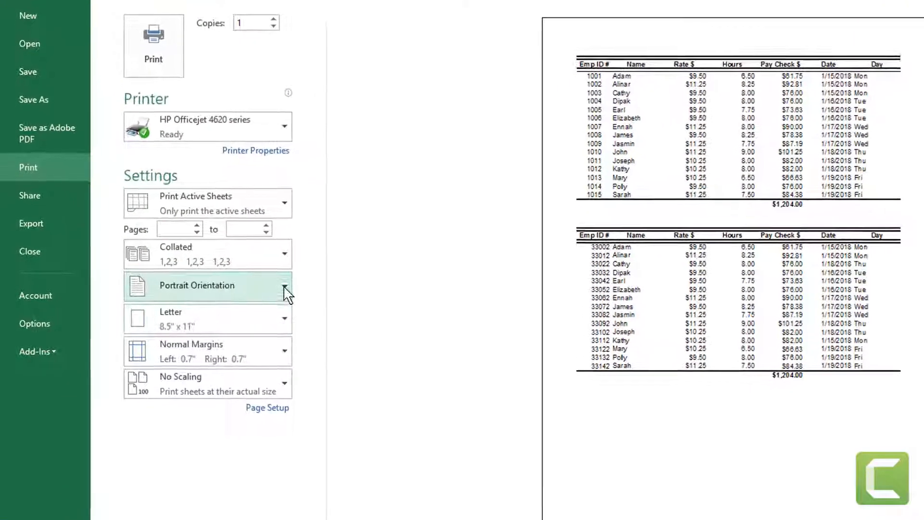
{"action": "left_click", "coordinate": [285, 291]}
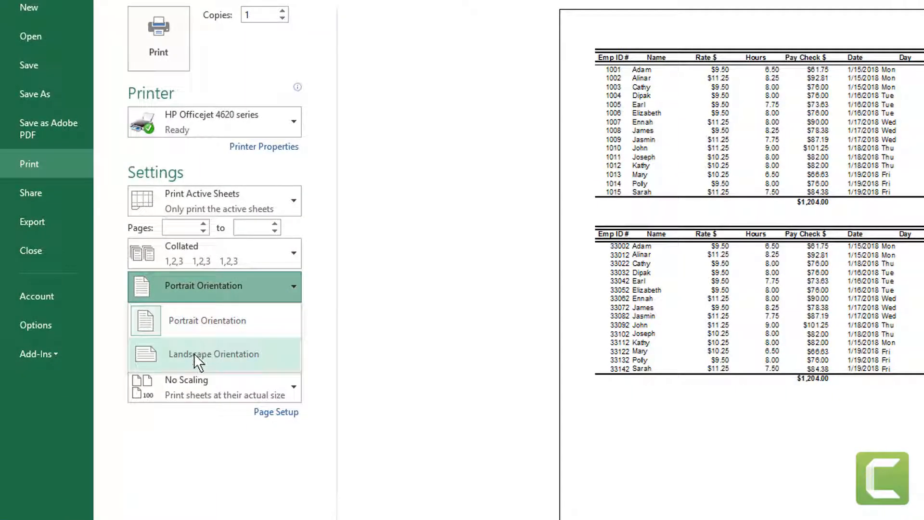
{"action": "left_click", "coordinate": [194, 354]}
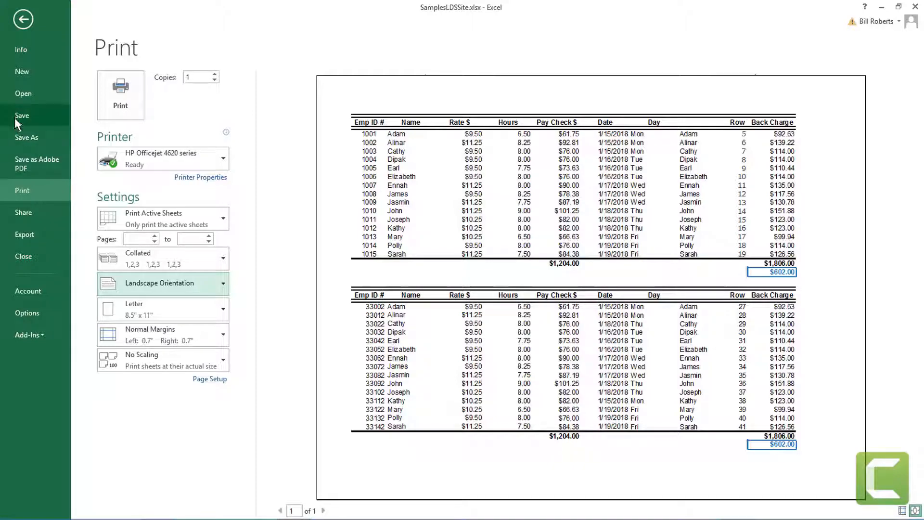
{"action": "left_click", "coordinate": [25, 23]}
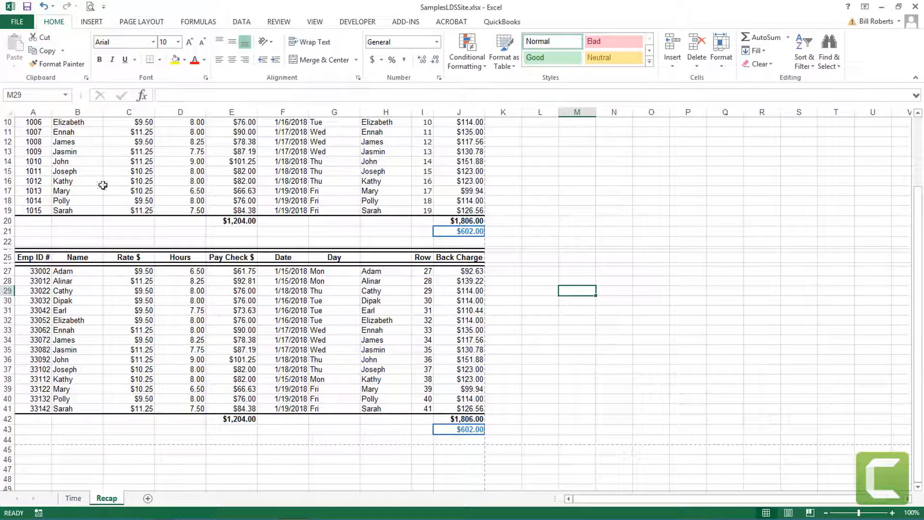
Set the second table's range A22:J43 as the print area
{"action": "left_click", "coordinate": [159, 24]}
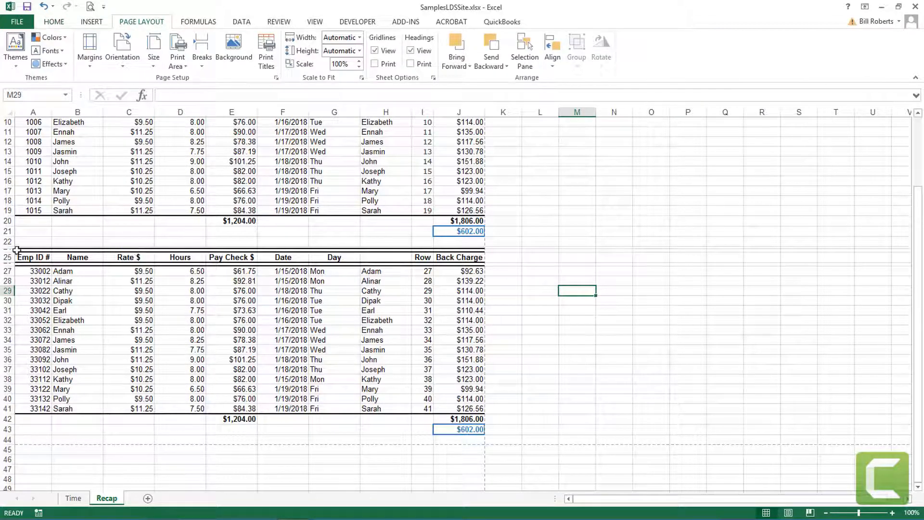
{"action": "mouse_move", "coordinate": [24, 242]}
{"action": "left_mouse_down"}
{"action": "mouse_move", "coordinate": [135, 370]}
{"action": "mouse_move", "coordinate": [304, 414]}
{"action": "mouse_move", "coordinate": [439, 429]}
{"action": "mouse_move", "coordinate": [439, 439]}
{"action": "mouse_move", "coordinate": [435, 430]}
{"action": "left_mouse_up"}
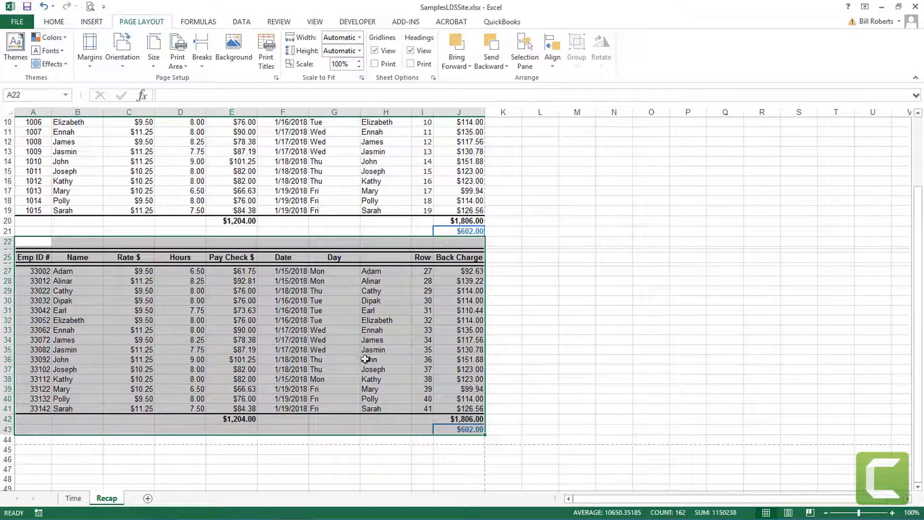
{"action": "left_click", "coordinate": [187, 66]}
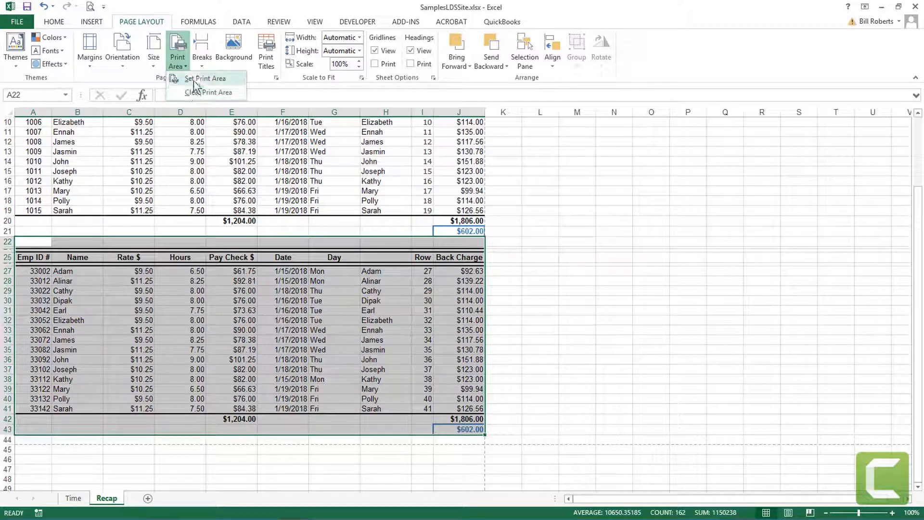
{"action": "left_click", "coordinate": [198, 79]}
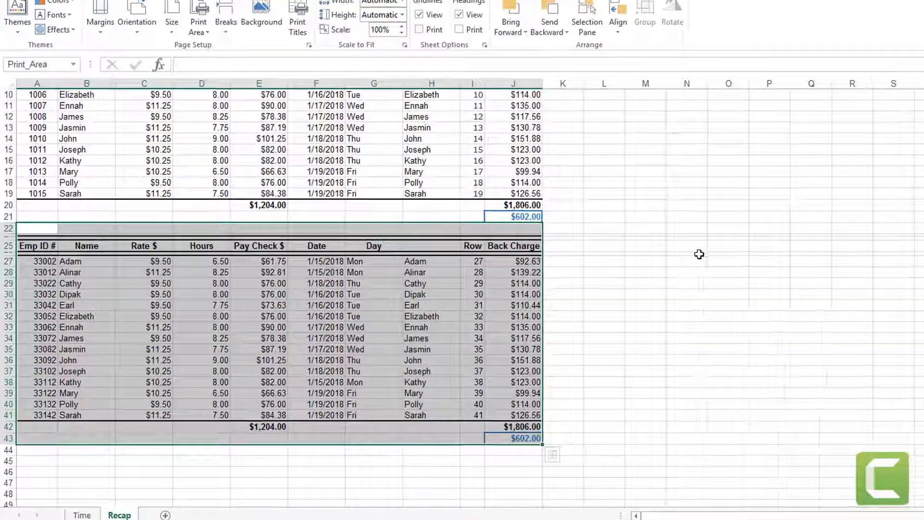
{"action": "left_click", "coordinate": [687, 172]}
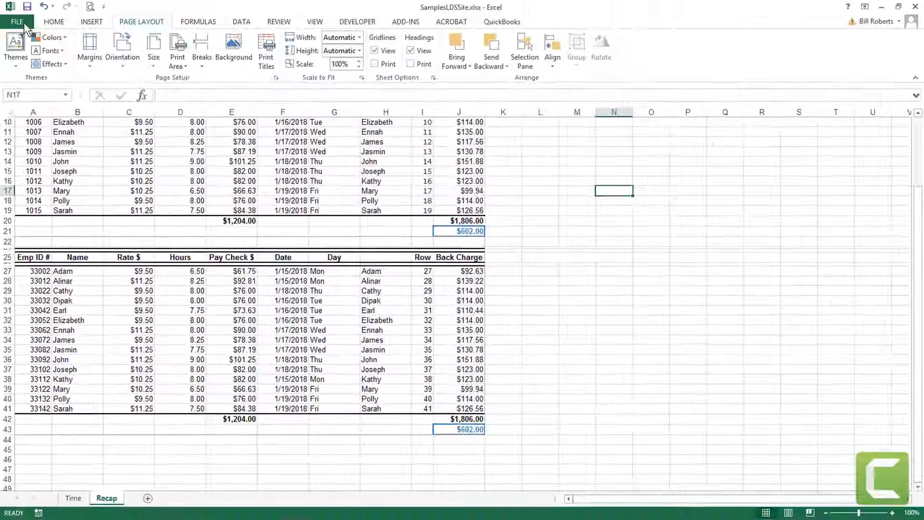
Print the active sheet's print area to a PDF using the Adobe PDF printer
{"action": "left_click", "coordinate": [24, 22]}
{"action": "left_click", "coordinate": [31, 187]}
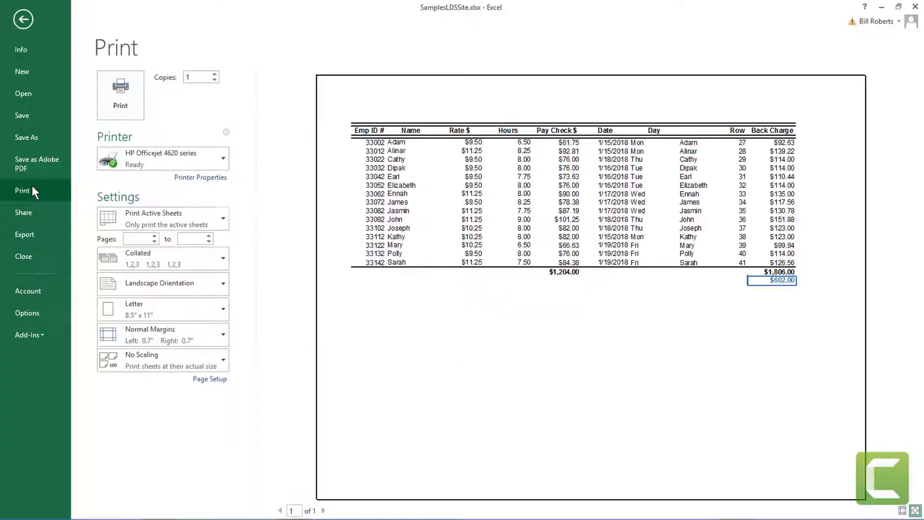
{"action": "left_click", "coordinate": [222, 159]}
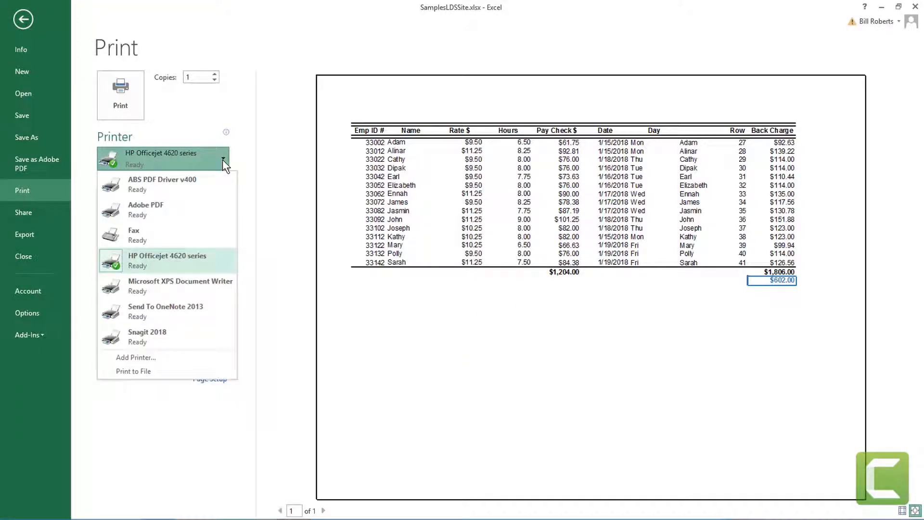
{"action": "left_click", "coordinate": [136, 206]}
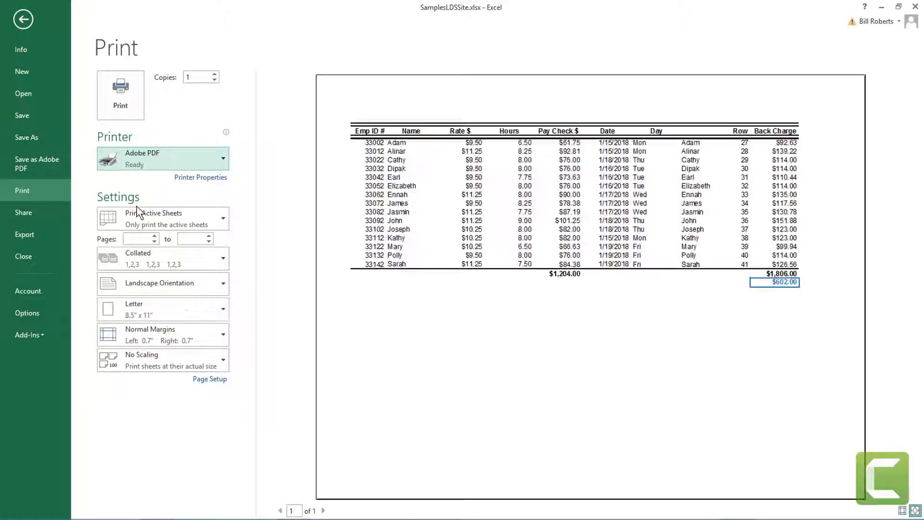
{"action": "left_click", "coordinate": [124, 102]}
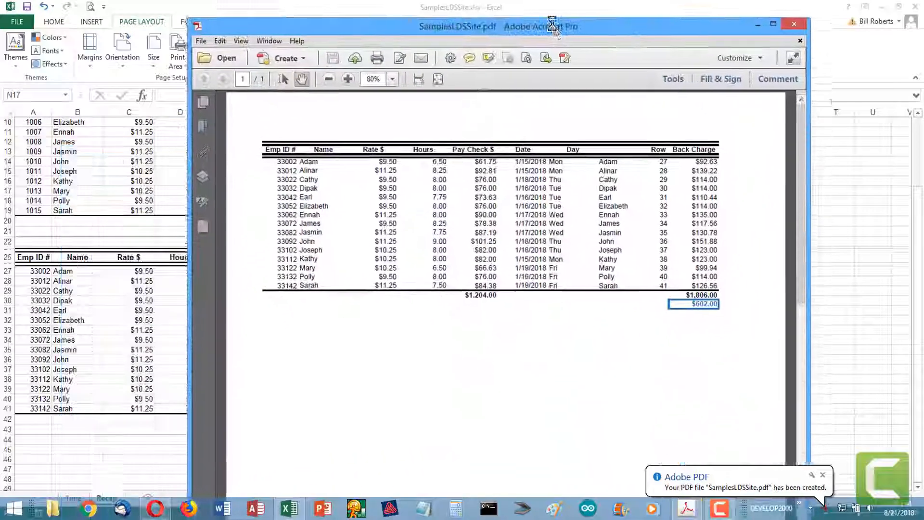
Inspect the created PDF in a maximized Acrobat window, dismiss the notification, and switch back to Excel
{"action": "double_click", "coordinate": [552, 19]}
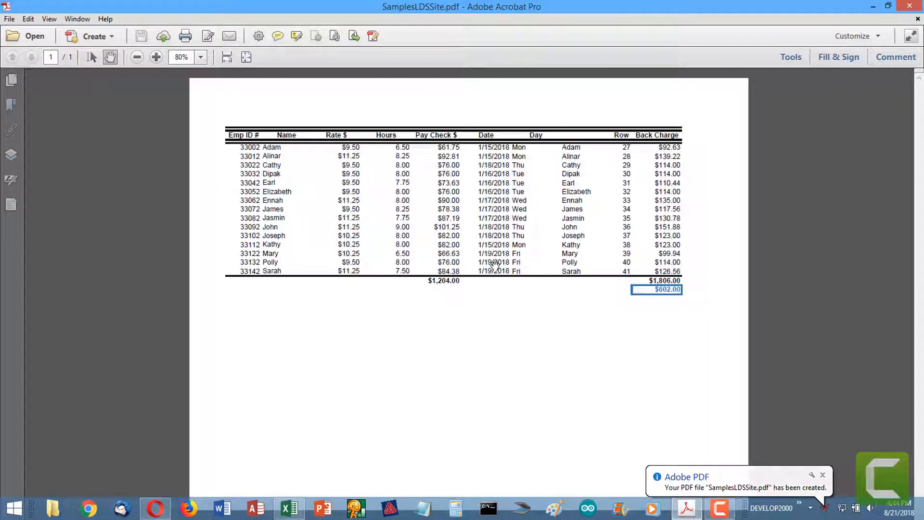
{"action": "left_click", "coordinate": [824, 476]}
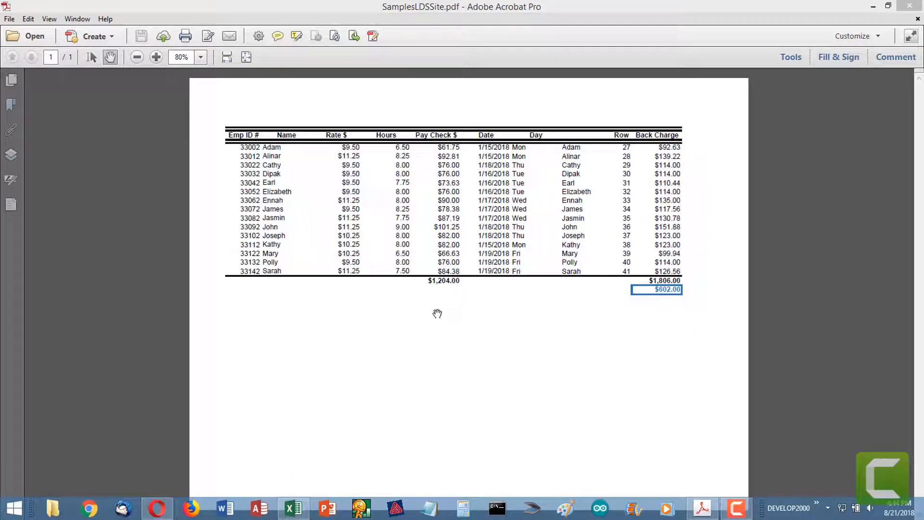
{"action": "key", "text": "alt+Tab"}
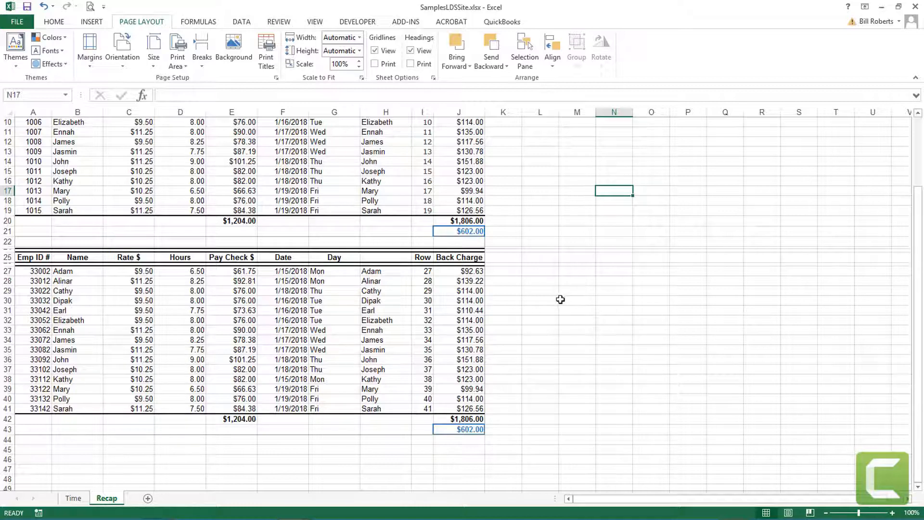
Copy the date from cell F27 to M27 and widen column M slightly
{"action": "left_click_drag", "start_coordinate": [39, 272], "coordinate": [39, 408]}
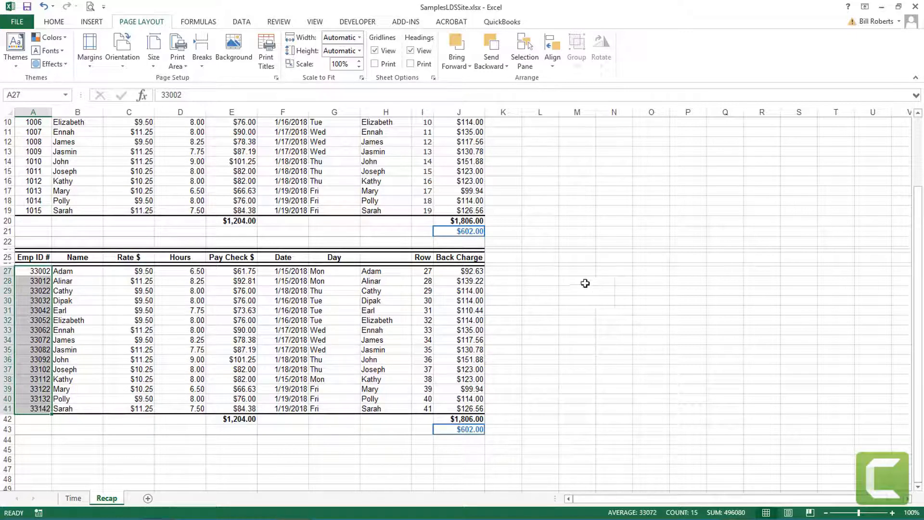
{"action": "left_click_drag", "start_coordinate": [282, 272], "coordinate": [282, 279]}
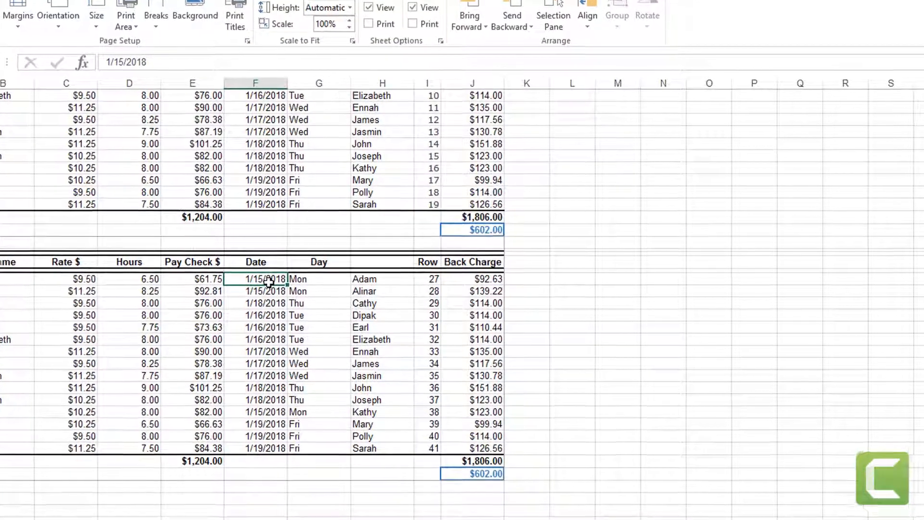
{"action": "left_click", "coordinate": [267, 275]}
{"action": "key", "text": "ctrl+c"}
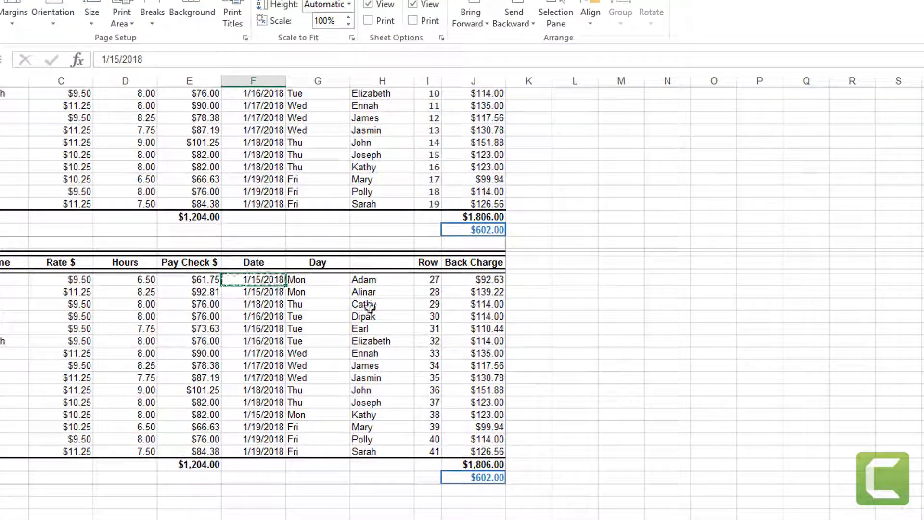
{"action": "left_click", "coordinate": [611, 277]}
{"action": "key", "text": "ctrl+v"}
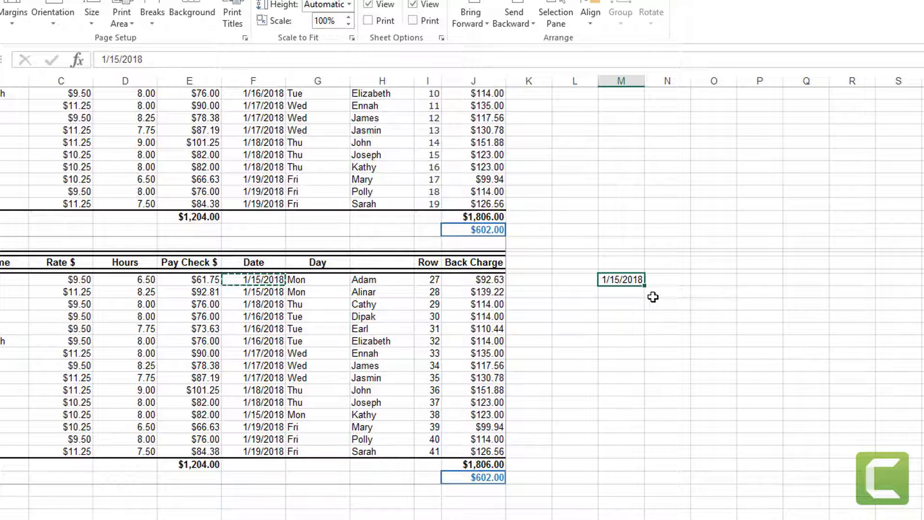
{"action": "left_click_drag", "start_coordinate": [646, 81], "coordinate": [663, 83]}
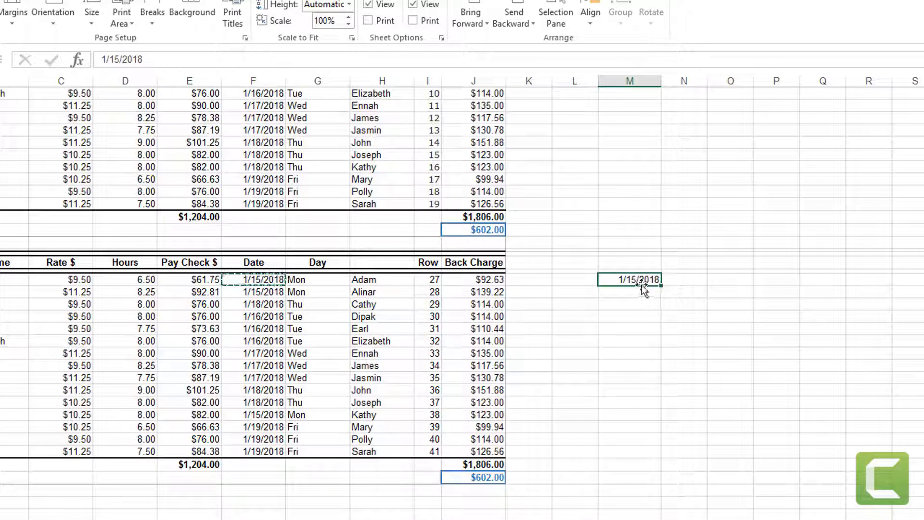
Format cells M27:M41 with the Date category, type *3/14/2012
{"action": "left_click_drag", "start_coordinate": [624, 280], "coordinate": [629, 452]}
{"action": "right_click", "coordinate": [631, 454]}
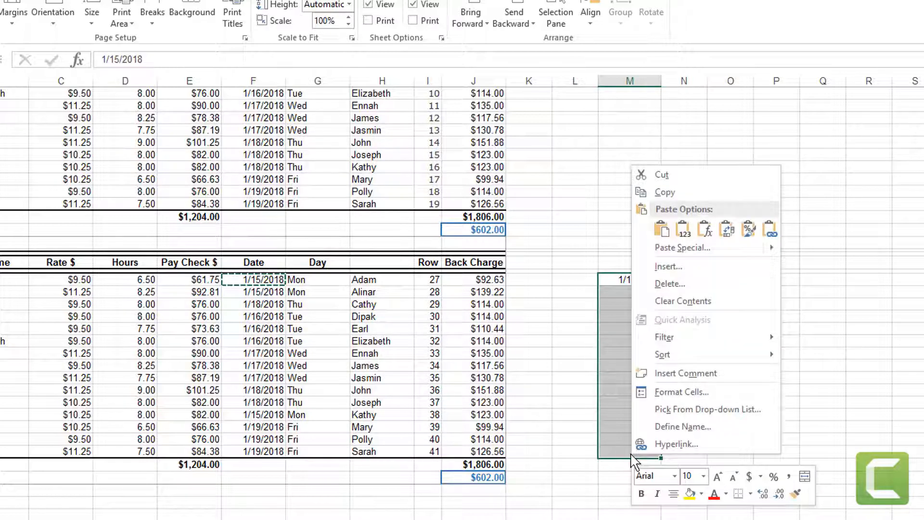
{"action": "left_click", "coordinate": [674, 392]}
{"action": "left_click_drag", "start_coordinate": [609, 226], "coordinate": [607, 112]}
{"action": "left_click", "coordinate": [511, 137]}
{"action": "left_click", "coordinate": [506, 203]}
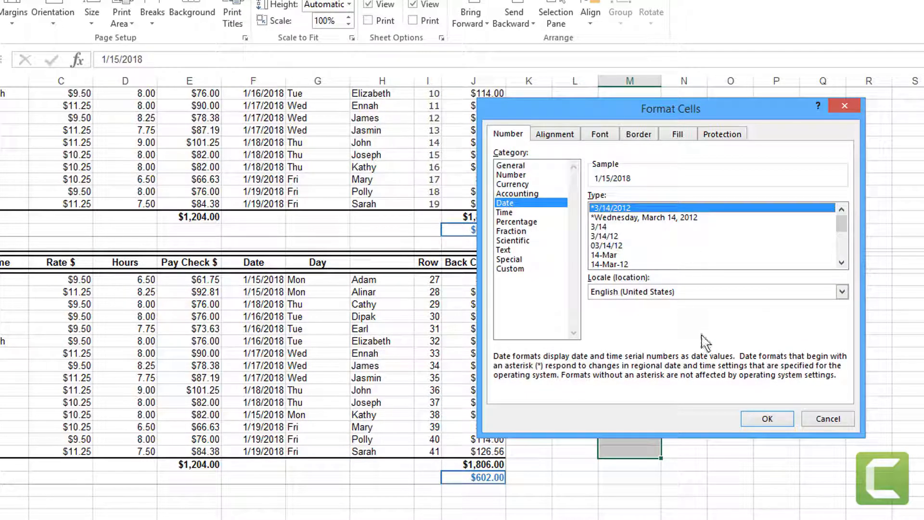
{"action": "left_click", "coordinate": [768, 421]}
{"action": "left_click", "coordinate": [736, 340]}
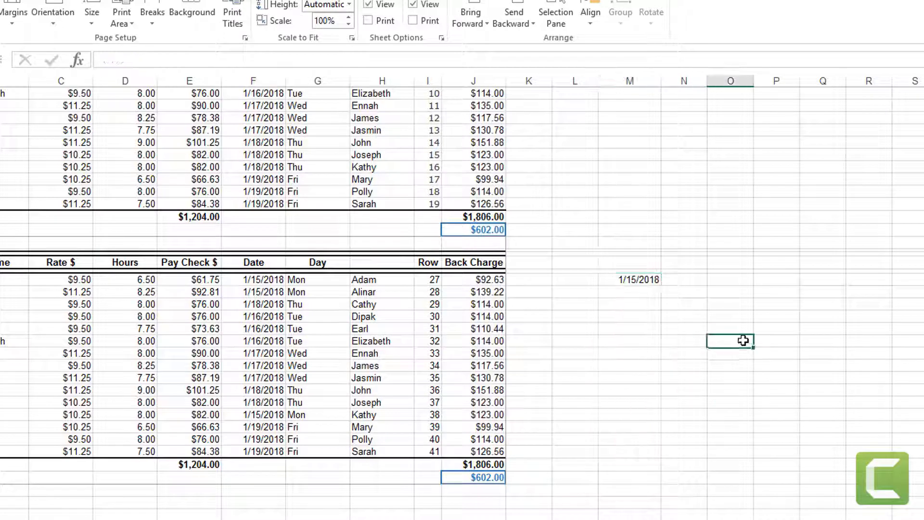
Enter the date 01/05/2018 in cell M27 and 01/15/2018 in cell M28
{"action": "left_click", "coordinate": [631, 280]}
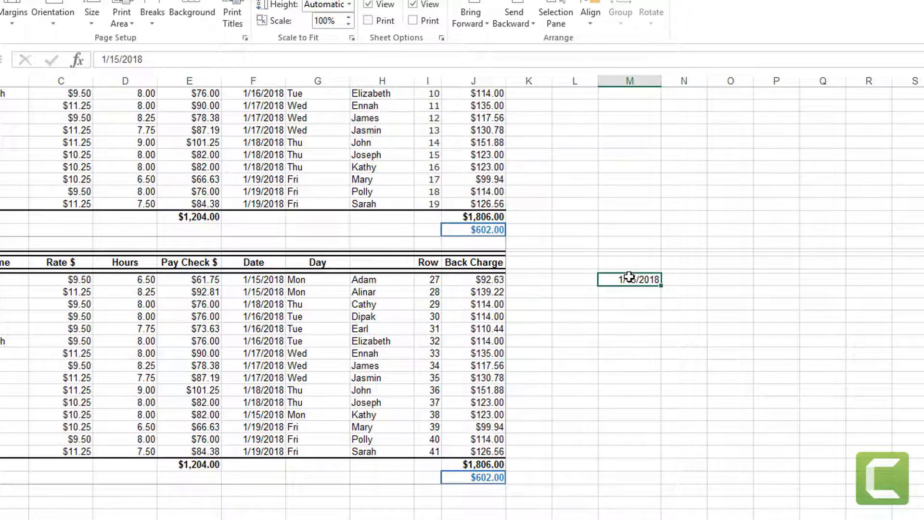
{"action": "type", "text": "01"}
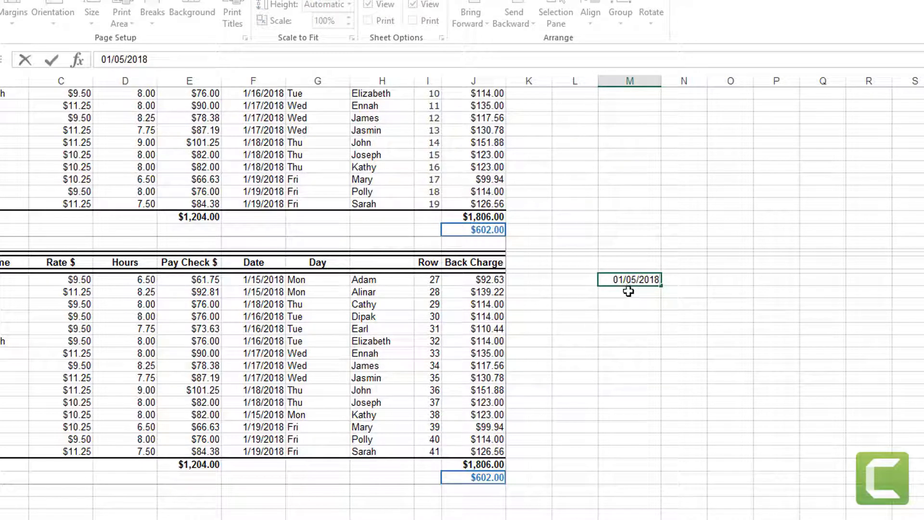
{"action": "type", "text": "/05/2018"}
{"action": "key", "text": "Return"}
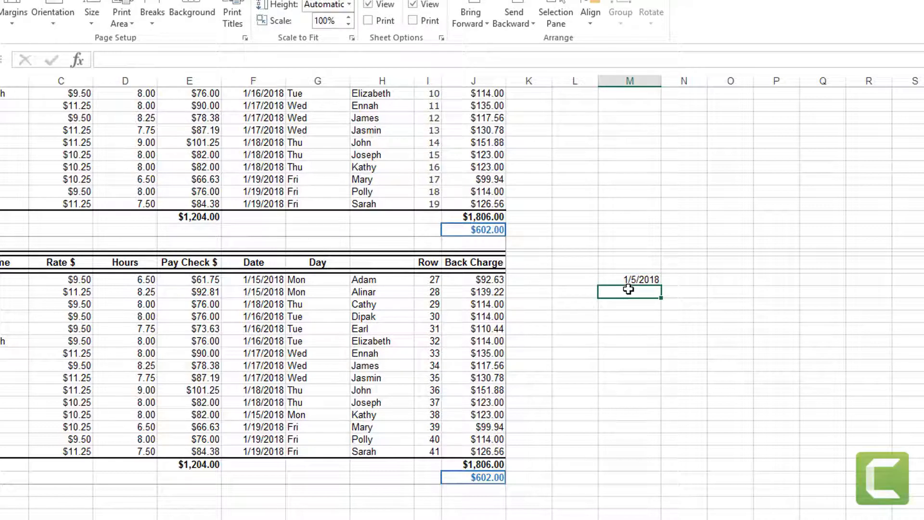
{"action": "type", "text": "01/15/2018"}
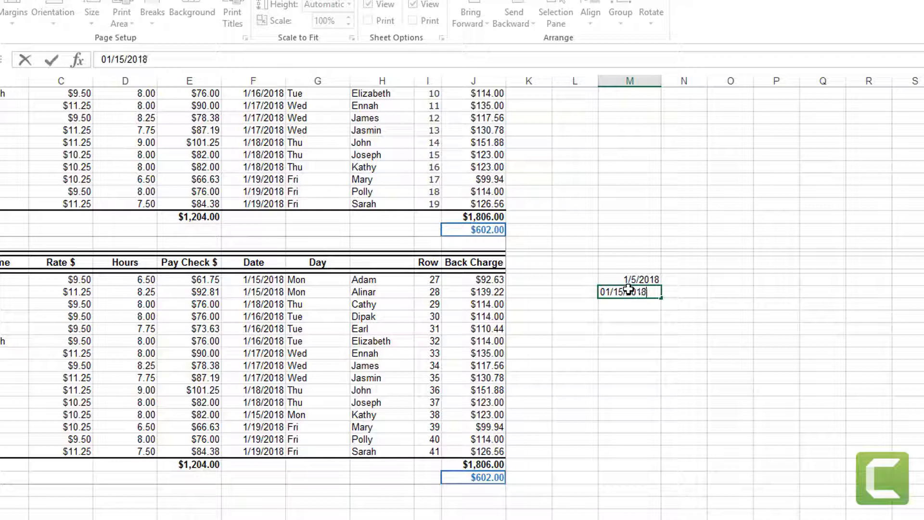
{"action": "key", "text": "Tab"}
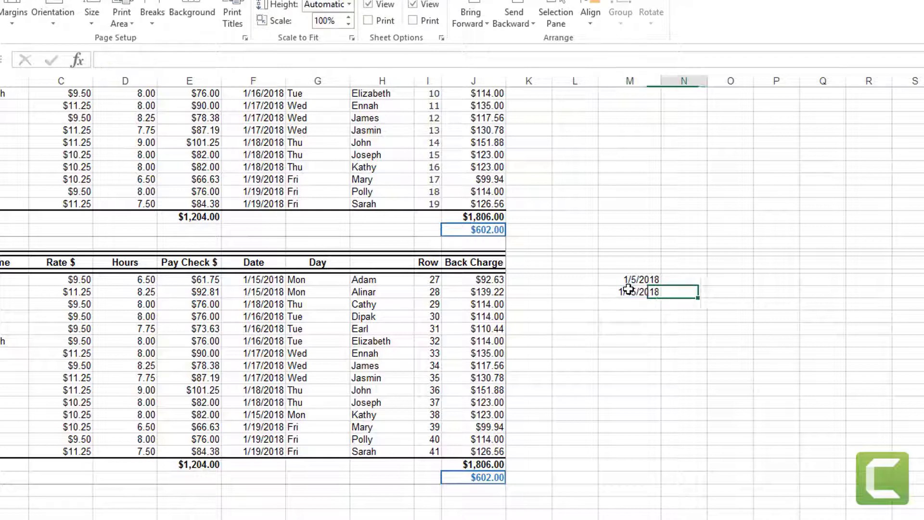
Fill the date series from M27:M28 down through cell M41, continuing the ten-day interval
{"action": "left_click", "coordinate": [630, 279]}
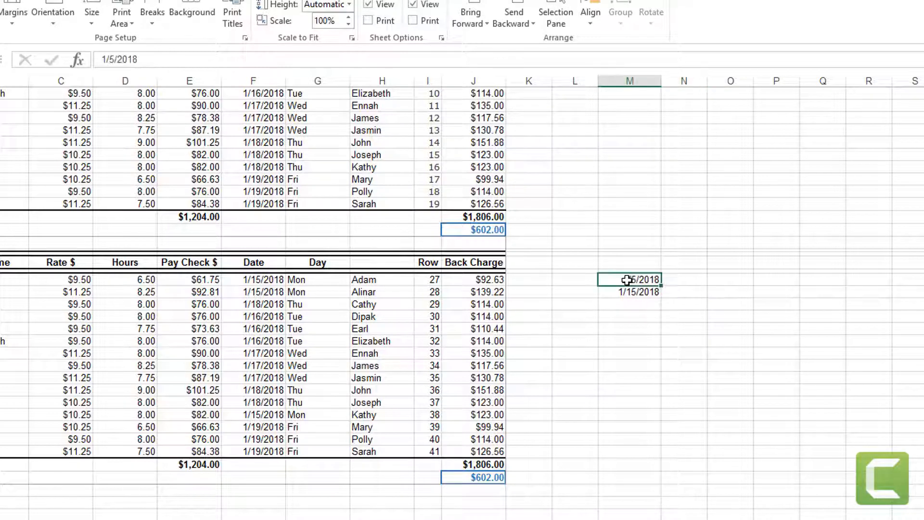
{"action": "left_click", "coordinate": [618, 291]}
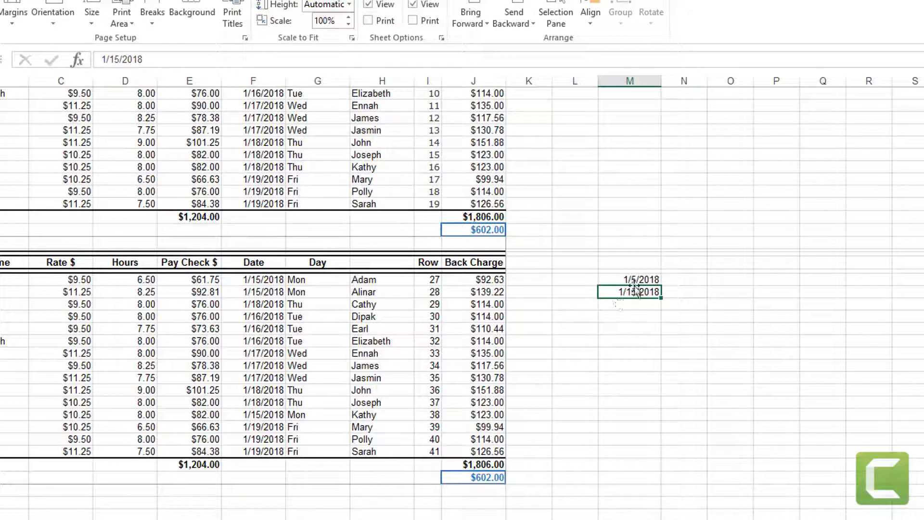
{"action": "left_click_drag", "start_coordinate": [646, 280], "coordinate": [646, 290]}
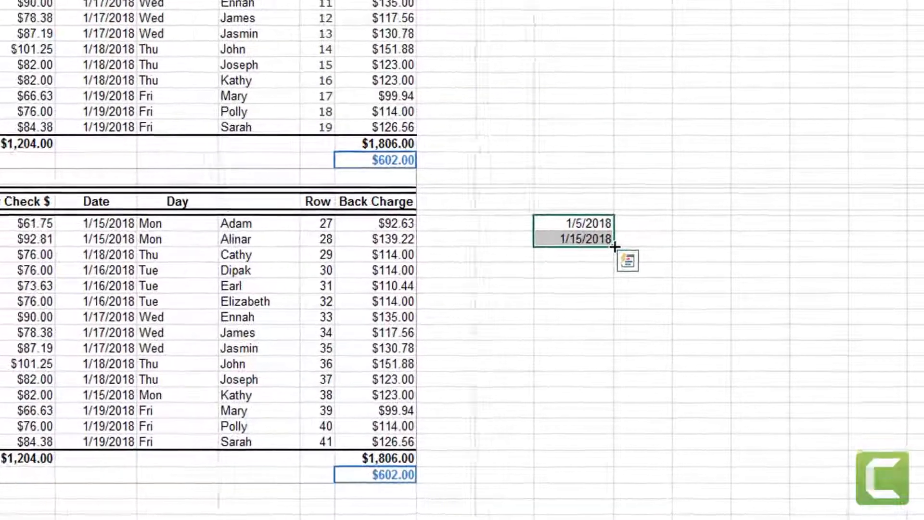
{"action": "left_click_drag", "start_coordinate": [614, 247], "coordinate": [566, 436]}
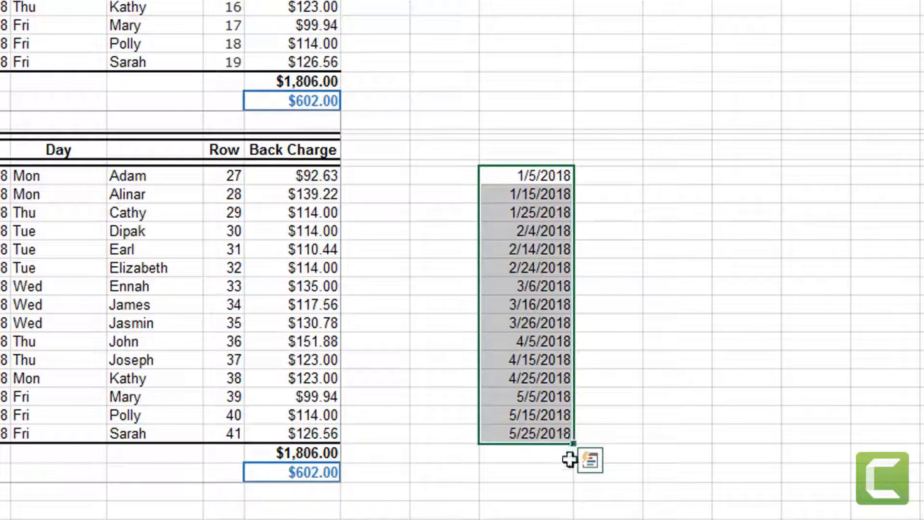
Clear the sample dates from column M, select cell L27, and return to the recap tables
{"action": "left_click", "coordinate": [541, 478]}
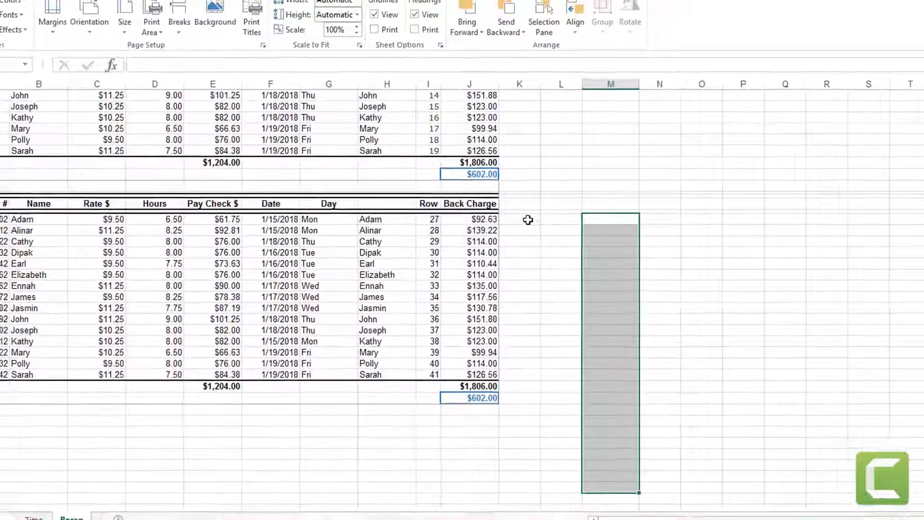
{"action": "left_click", "coordinate": [535, 230]}
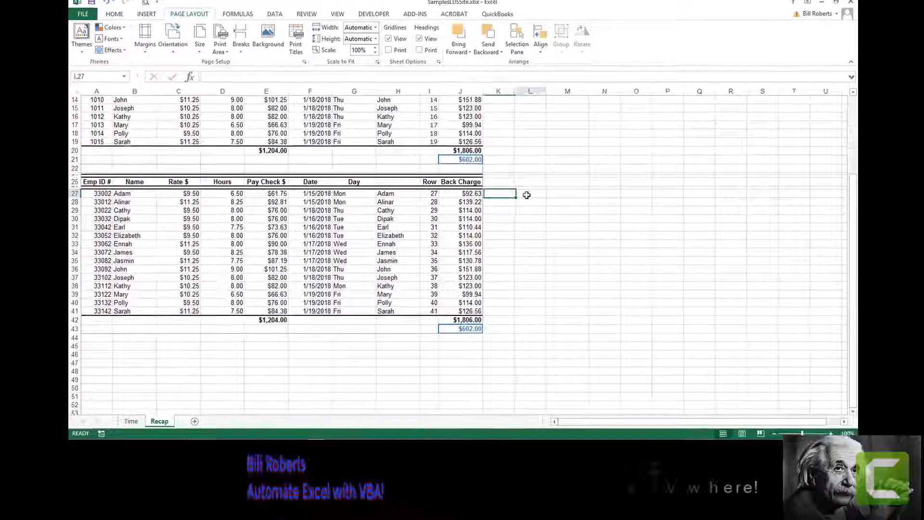
{"action": "left_click", "coordinate": [529, 199]}
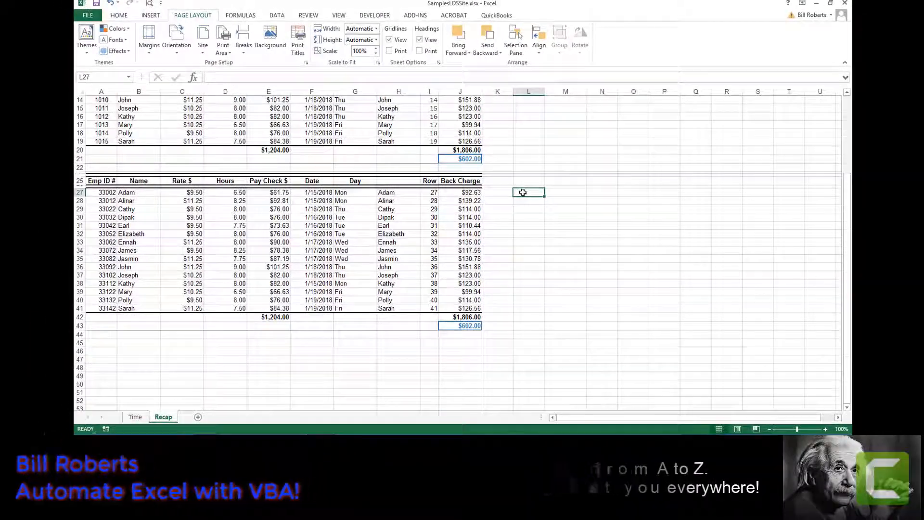
{"action": "scroll", "coordinate": [523, 193], "scroll_direction": "up", "scroll_amount": 4}
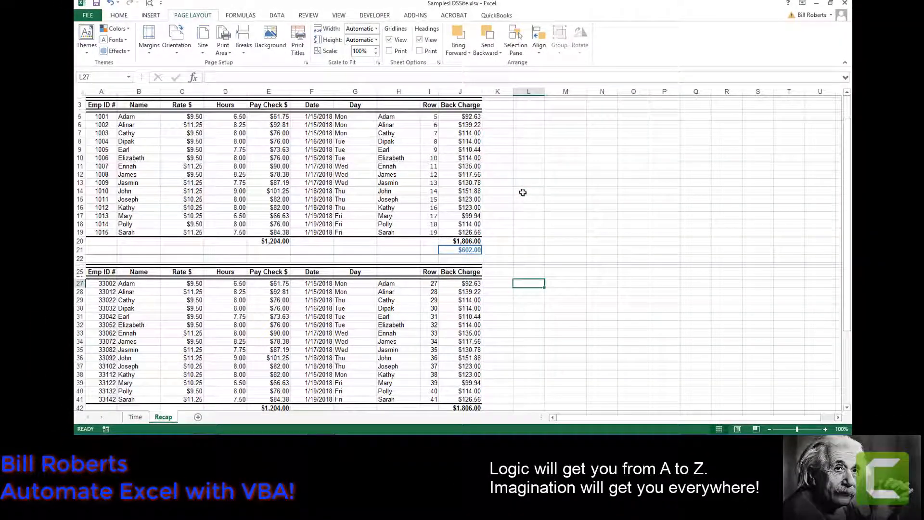